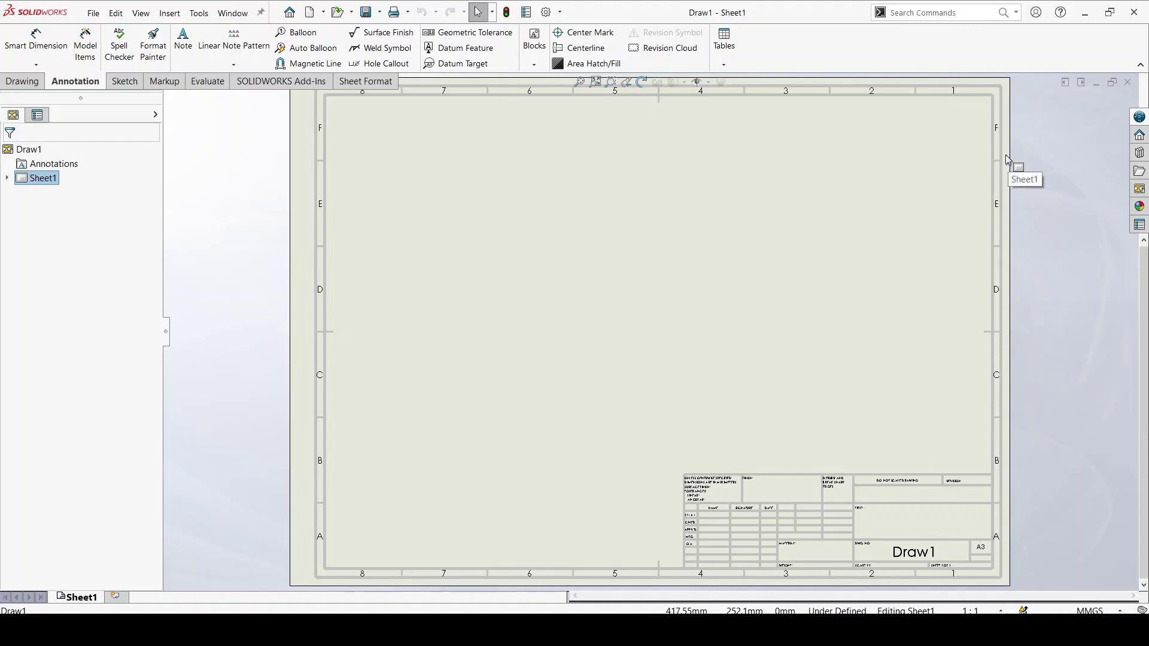
- Open the View Palette to list the ready-made model views for the blank A3 drawing
click(1139, 189)
- Load bolt T4HT2101.01.003 and place its Right end view left of the sheet centre
click(987, 97)
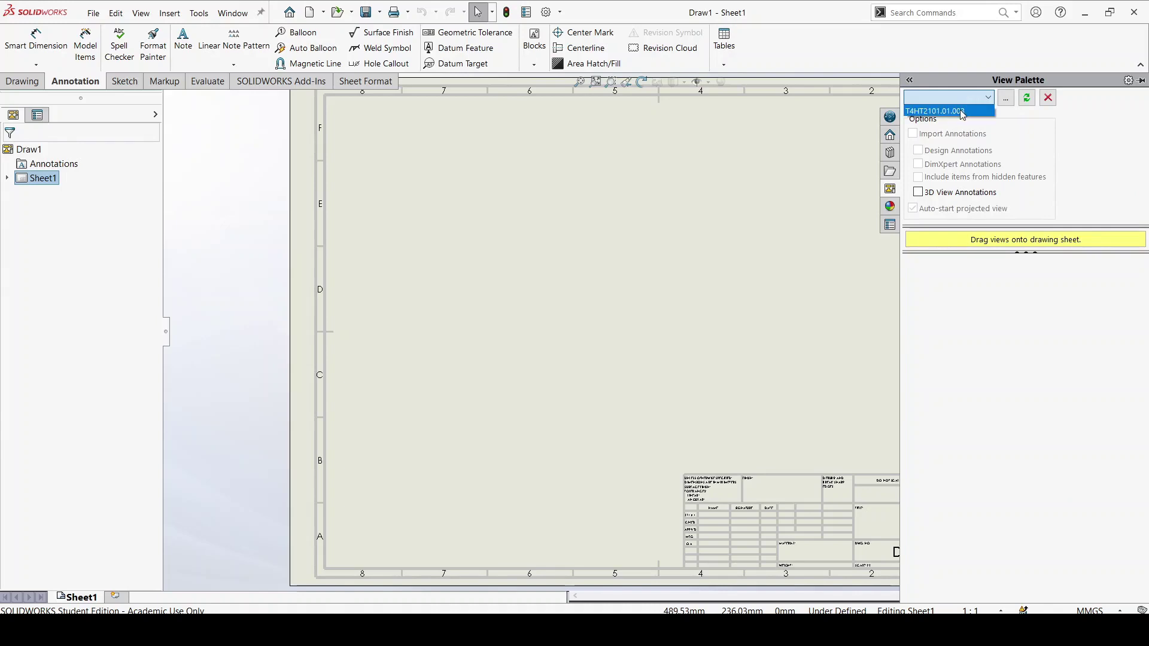
click(962, 111)
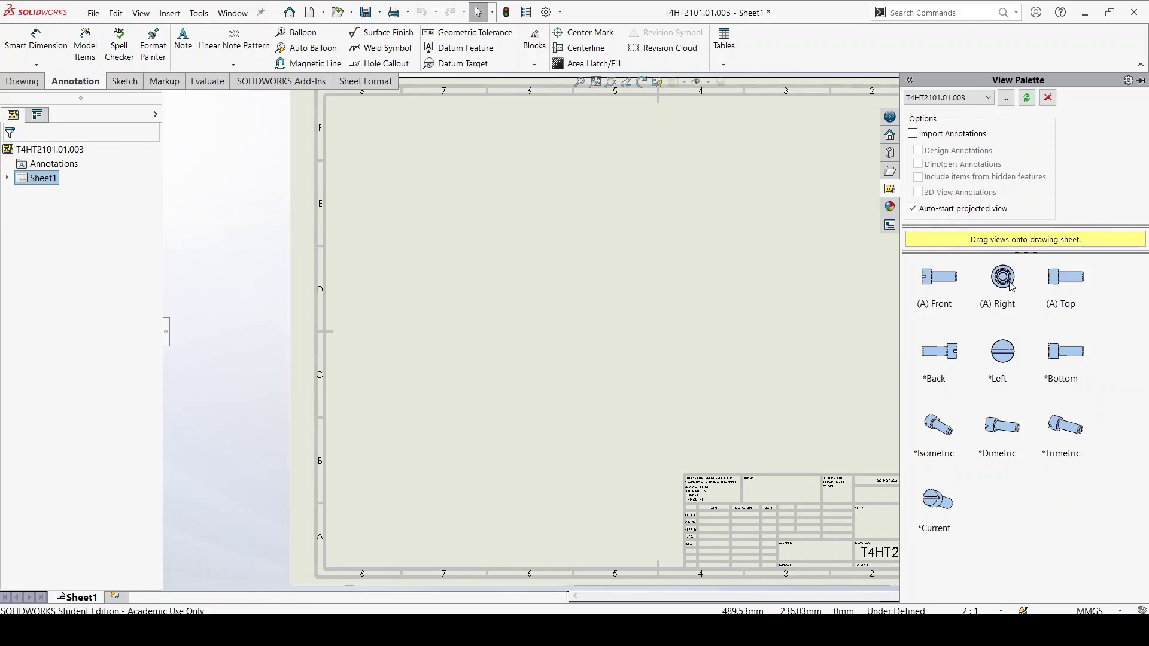
drag(1010, 287, 509, 289)
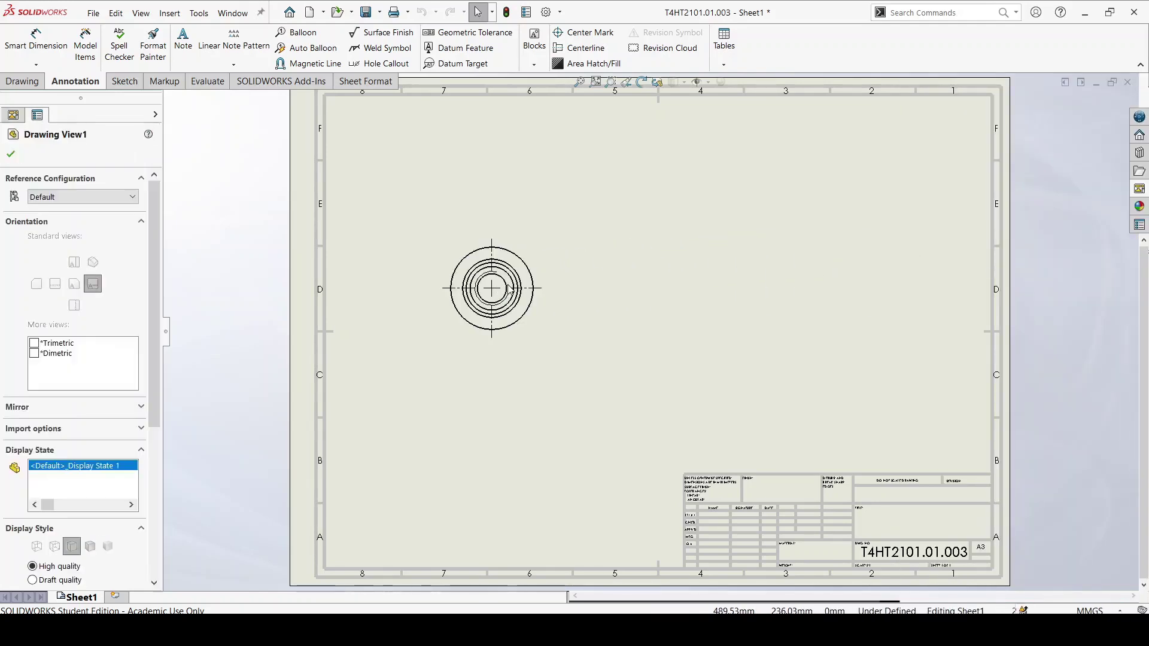
- Project a side view of the bolt, Drawing View2, to the right of the end view
key(Escape)
scroll(508, 289, down, 3)
scroll(508, 288, down, 2)
scroll(628, 251, up, 3)
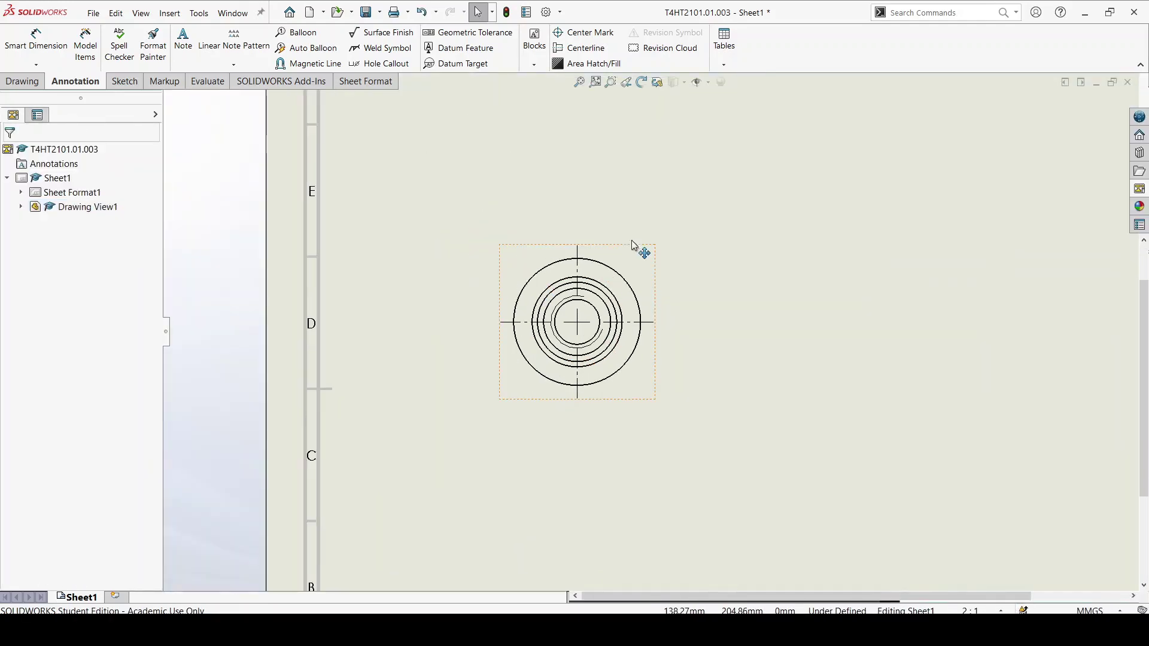
click(658, 289)
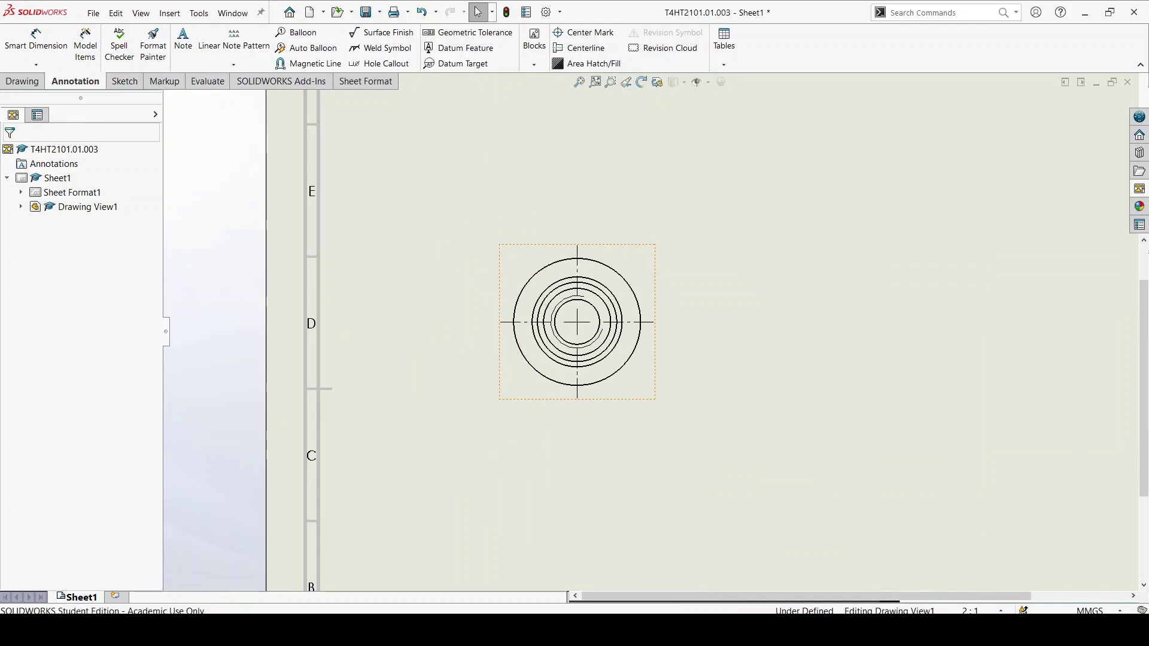
click(849, 323)
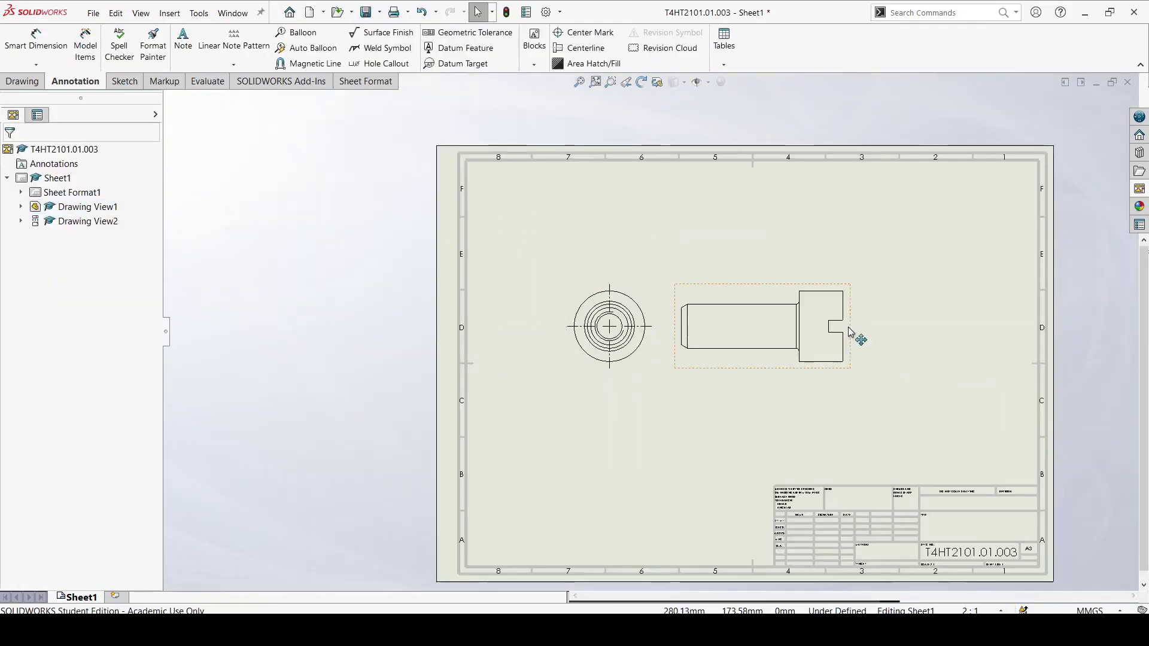
scroll(781, 331, down, 2)
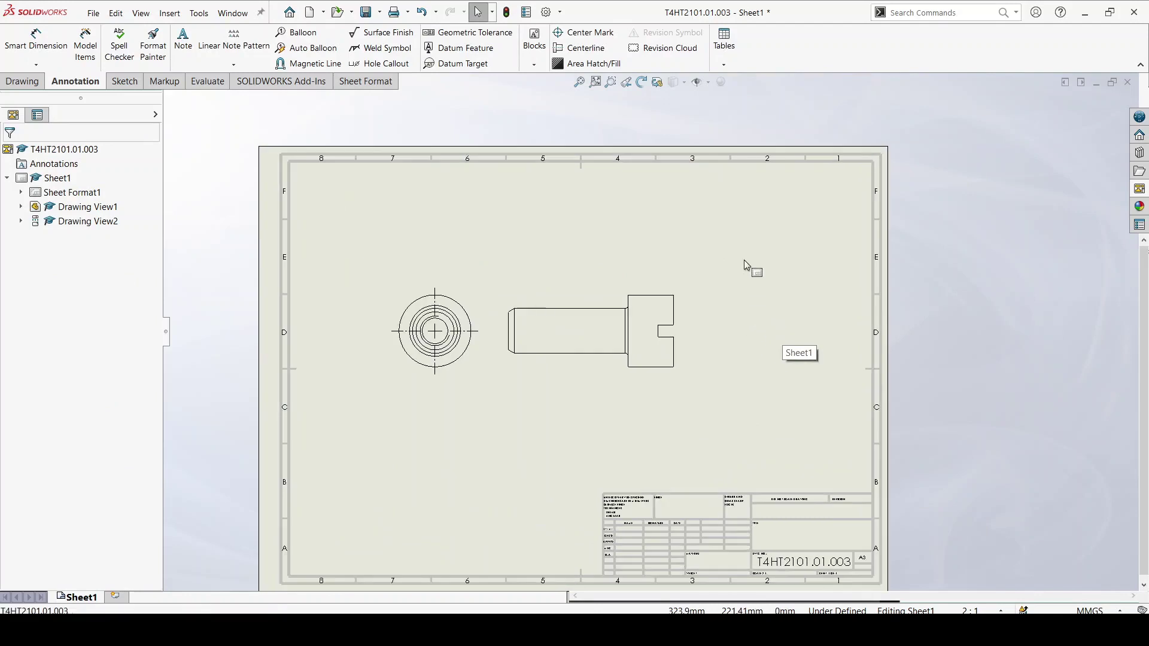
- Change the sheet properties to first-angle projection
right_click(745, 259)
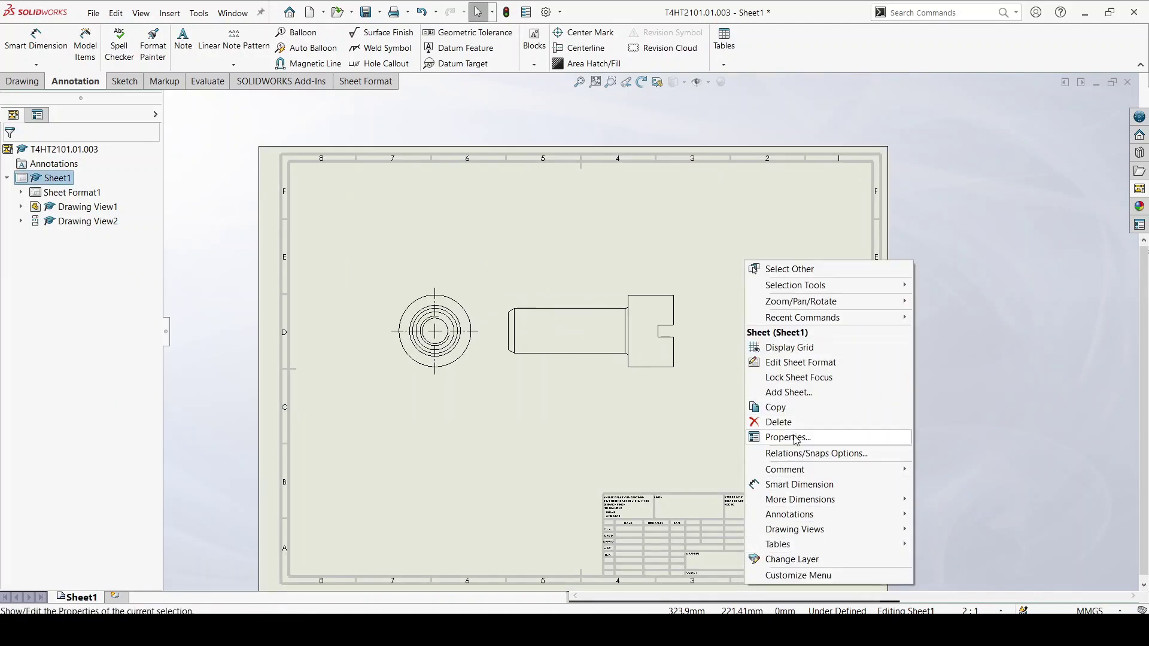
click(778, 435)
click(575, 193)
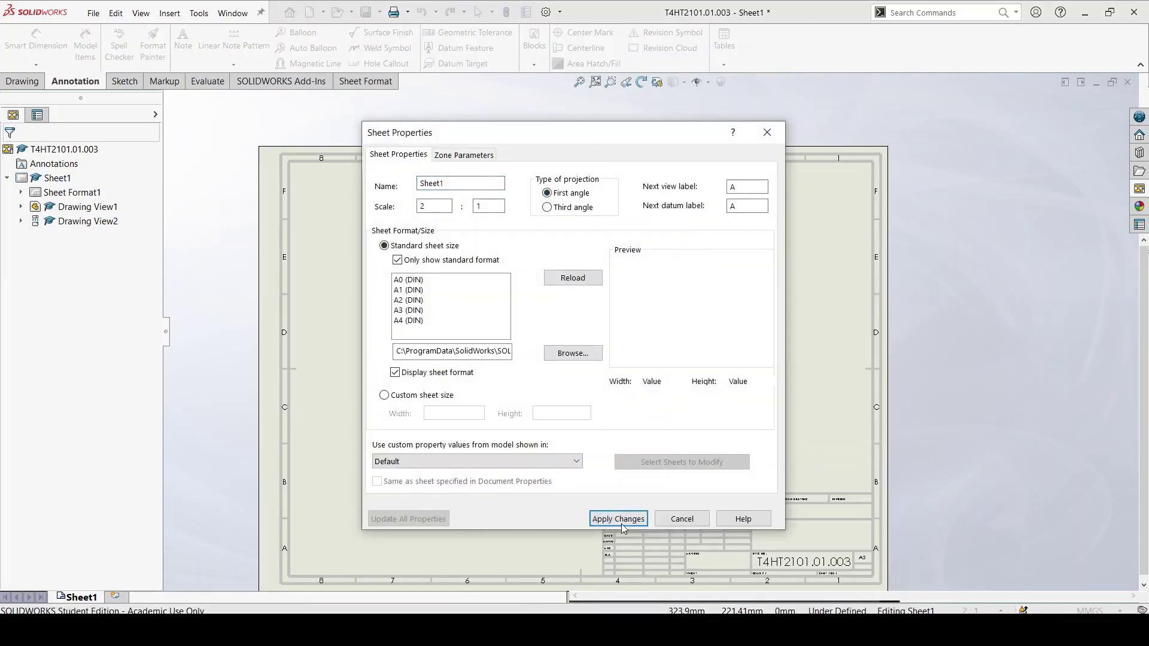
click(618, 518)
- Project a slotted-head view at the right, then delete Drawing View2 and Drawing View1
click(658, 362)
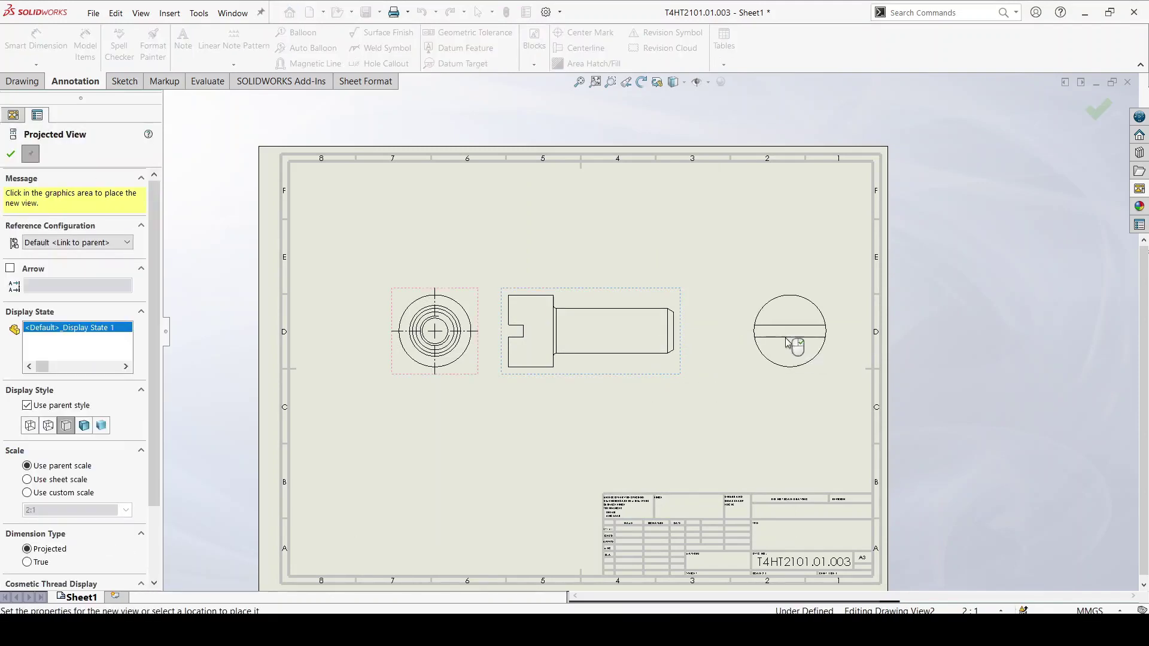
click(787, 333)
click(634, 299)
key(Delete)
key(Return)
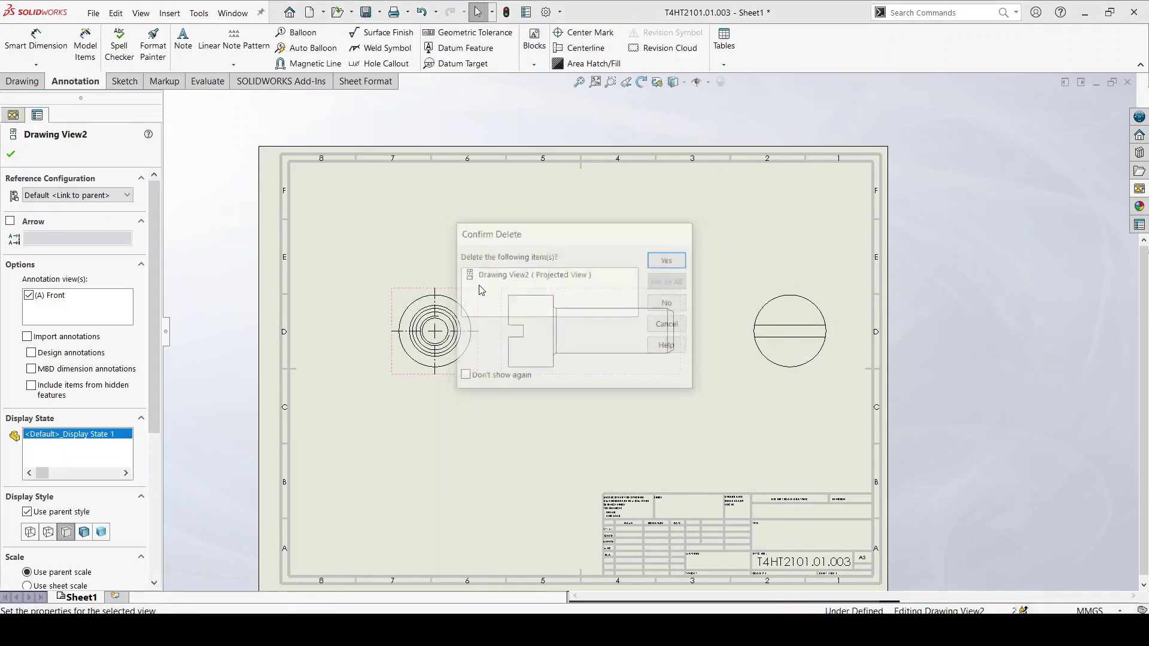
click(480, 290)
key(Delete)
key(Return)
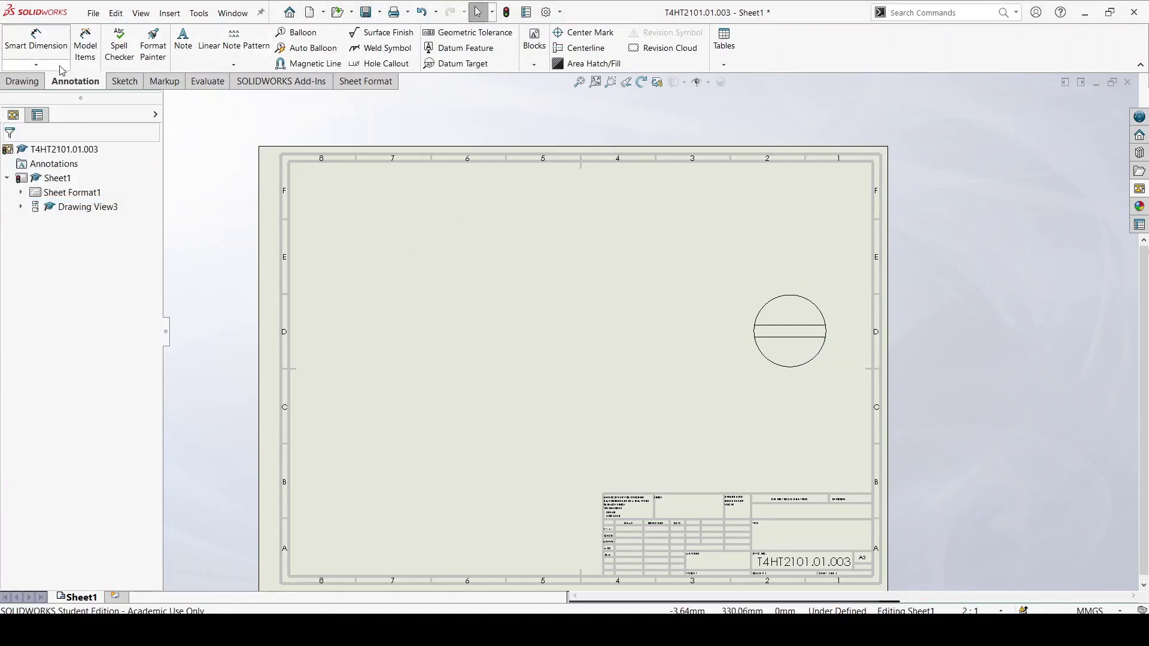
click(22, 81)
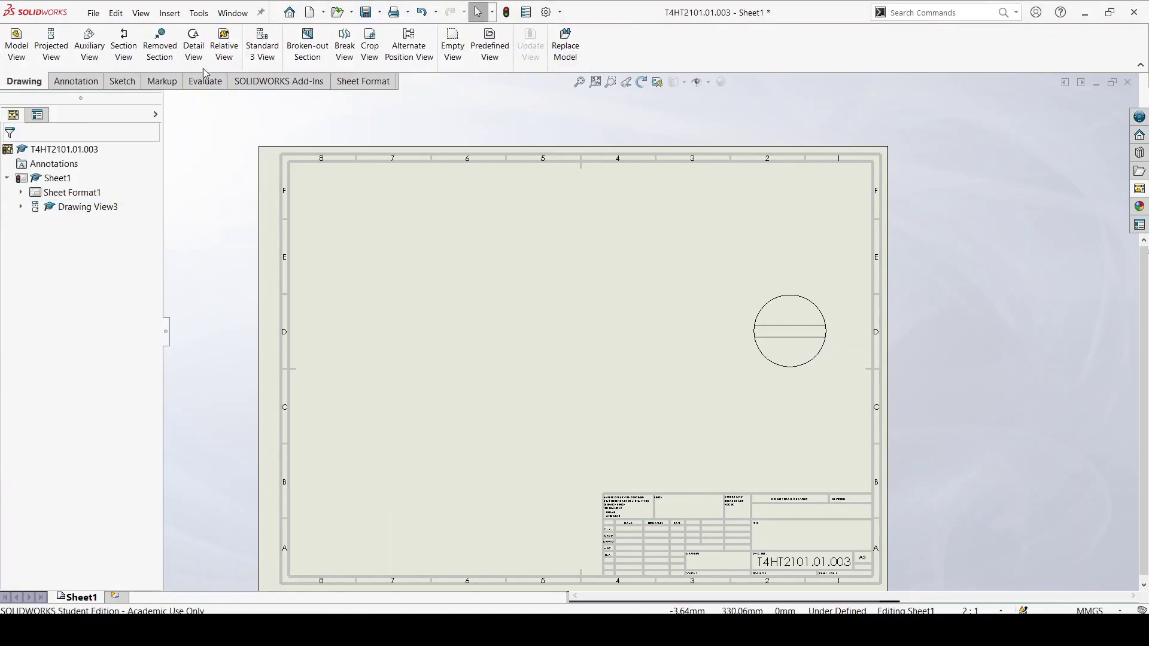
- Cut vertical section A-A through the head view's centre and place it to the left
click(123, 47)
click(30, 365)
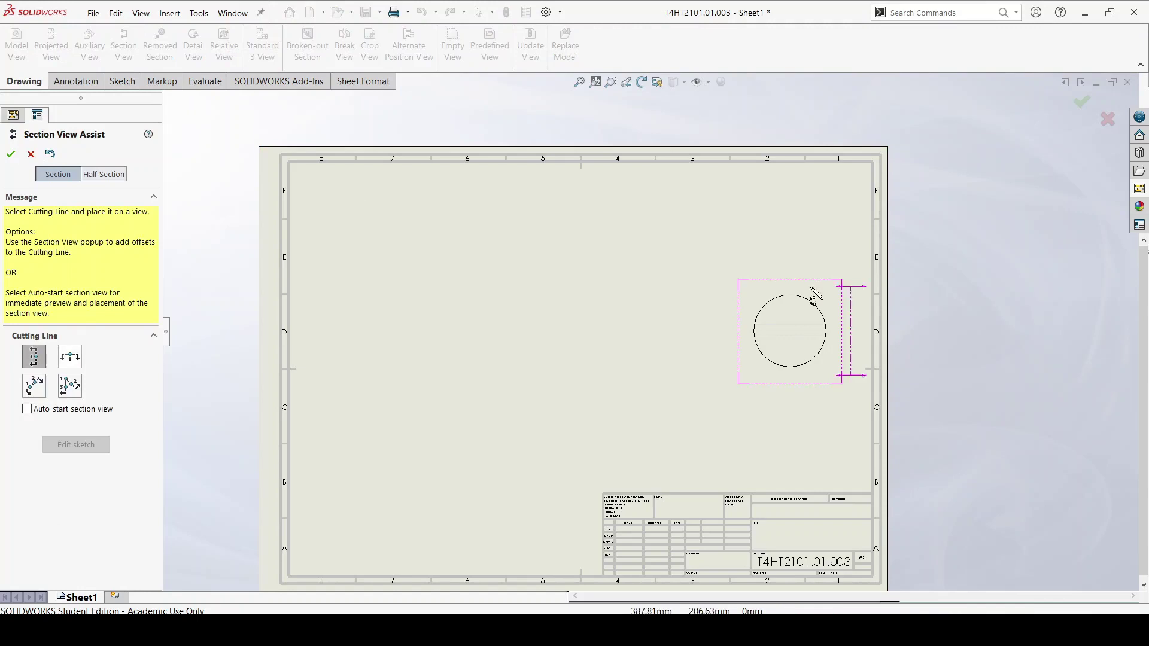
click(790, 337)
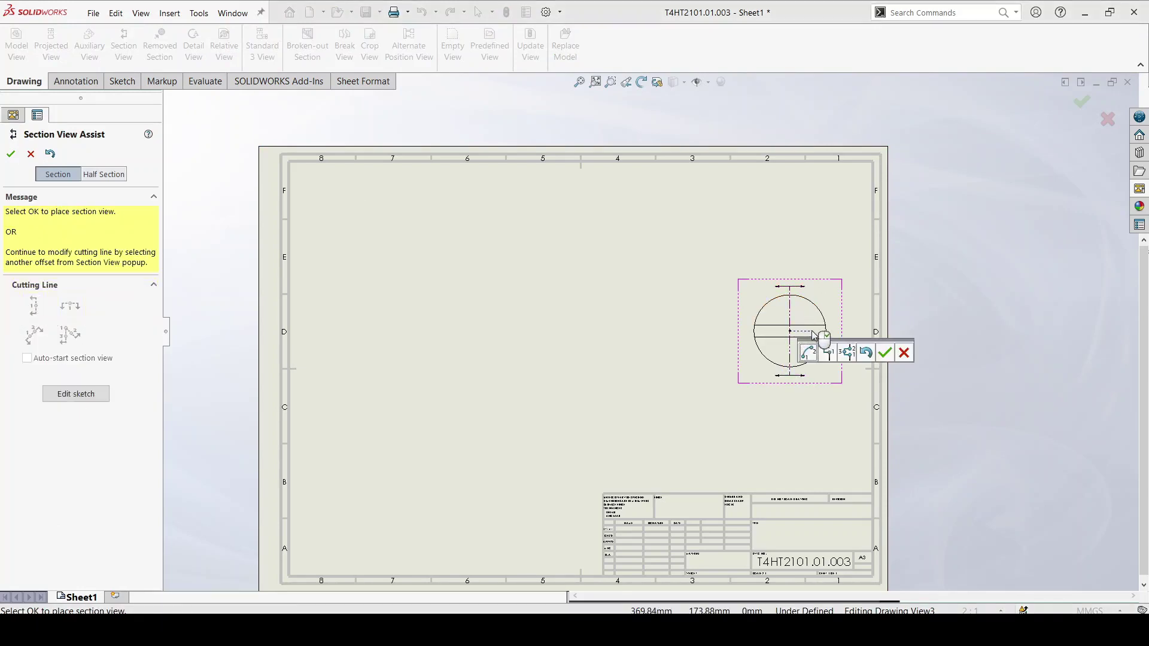
click(882, 352)
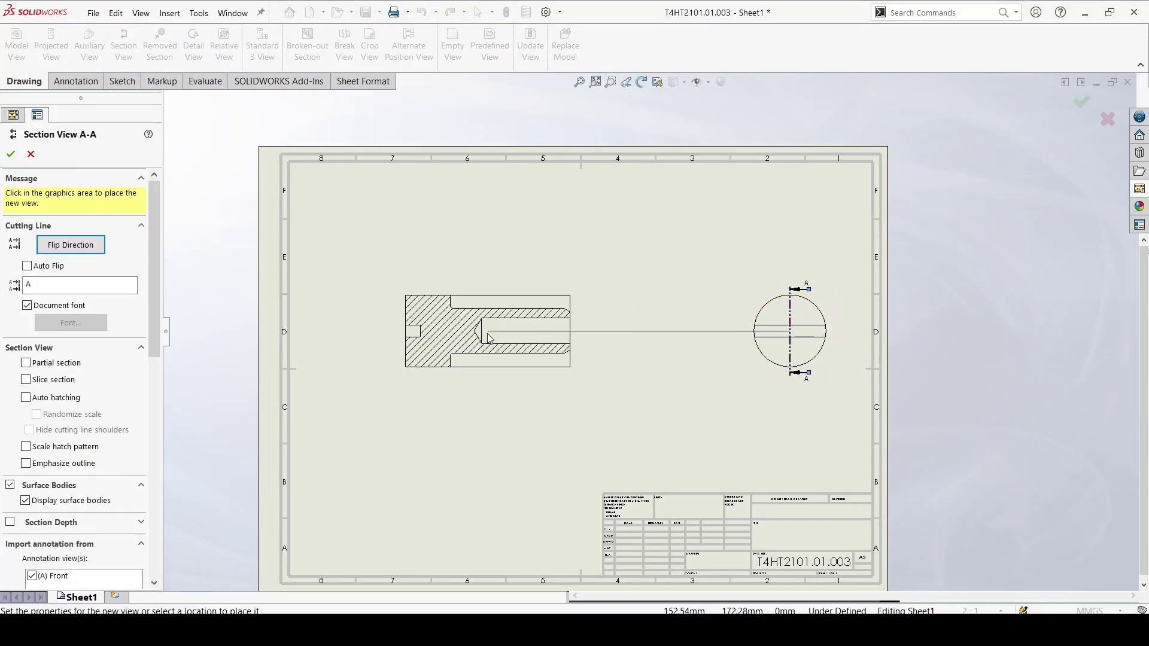
click(487, 331)
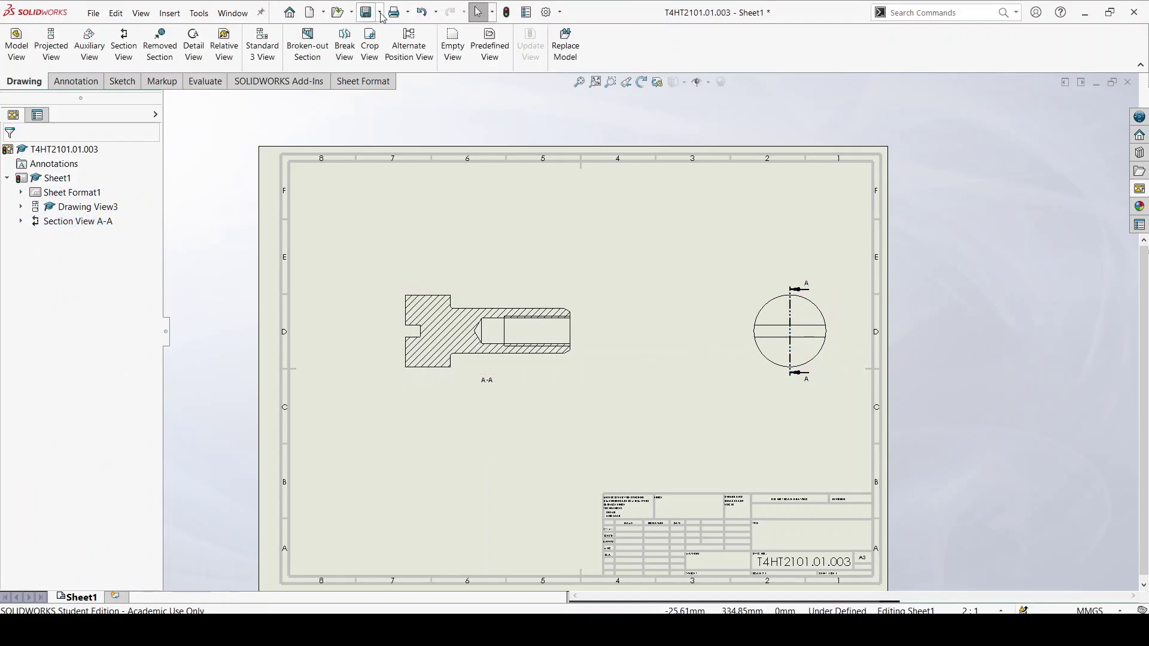
- Zoom in on the title block showing T4HT2101.01.003, A3 and scale 2:1
scroll(720, 445, up, 2)
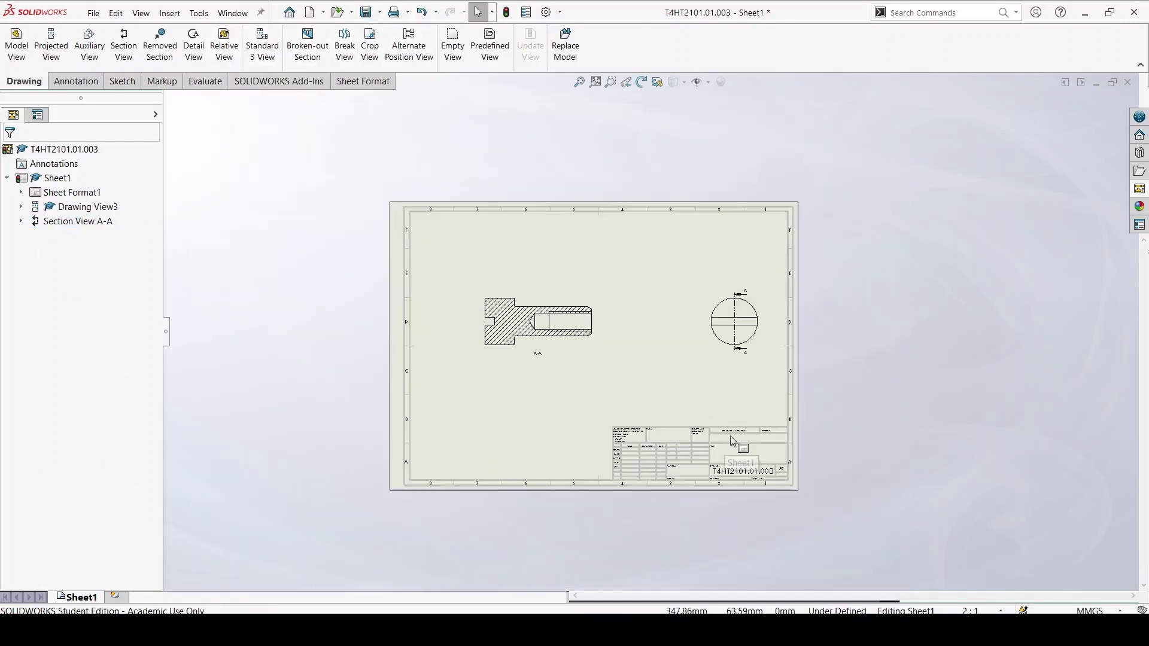
scroll(740, 436, down, 3)
scroll(741, 435, down, 1)
scroll(736, 443, down, 1)
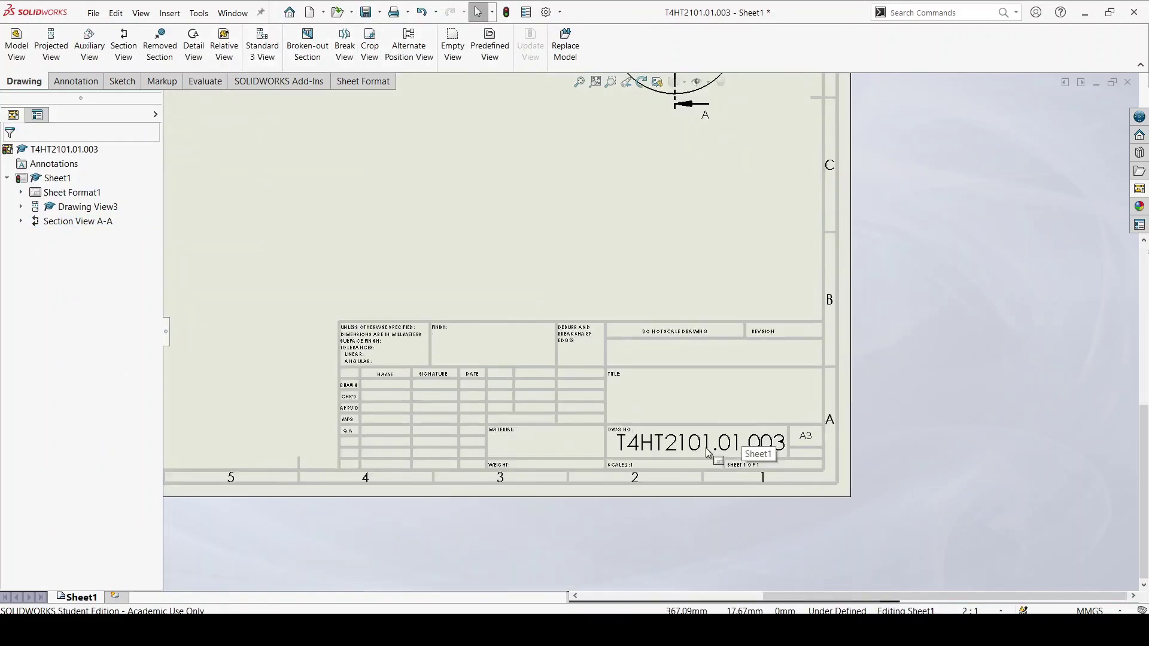
scroll(730, 449, down, 1)
scroll(658, 431, down, 1)
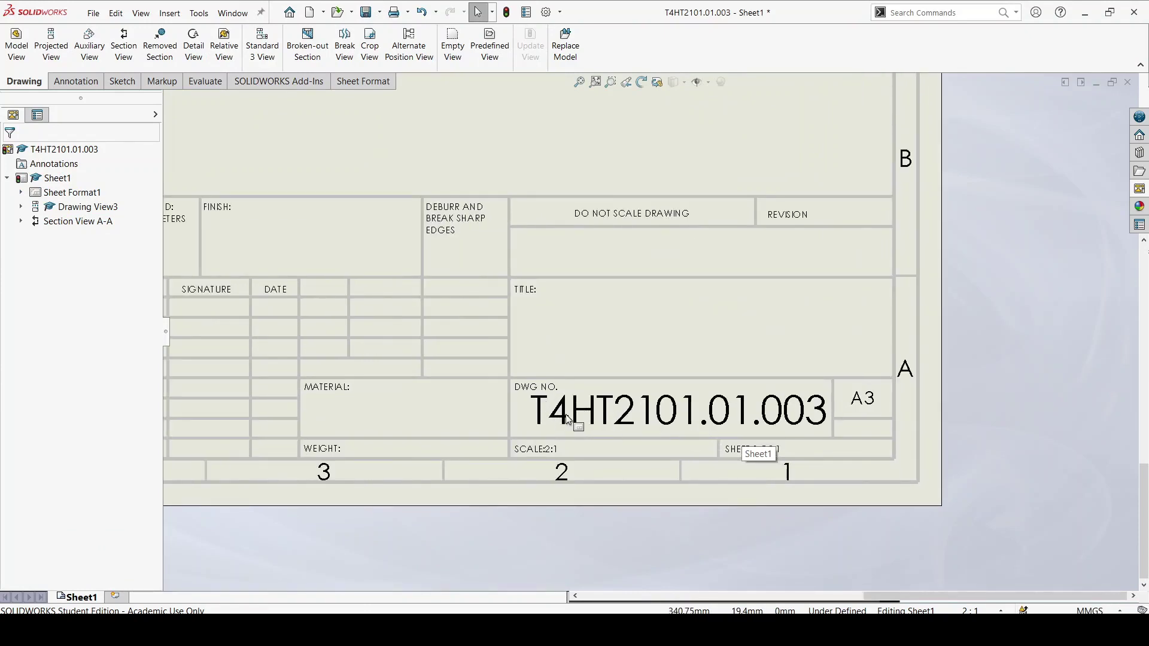
scroll(628, 416, up, 1)
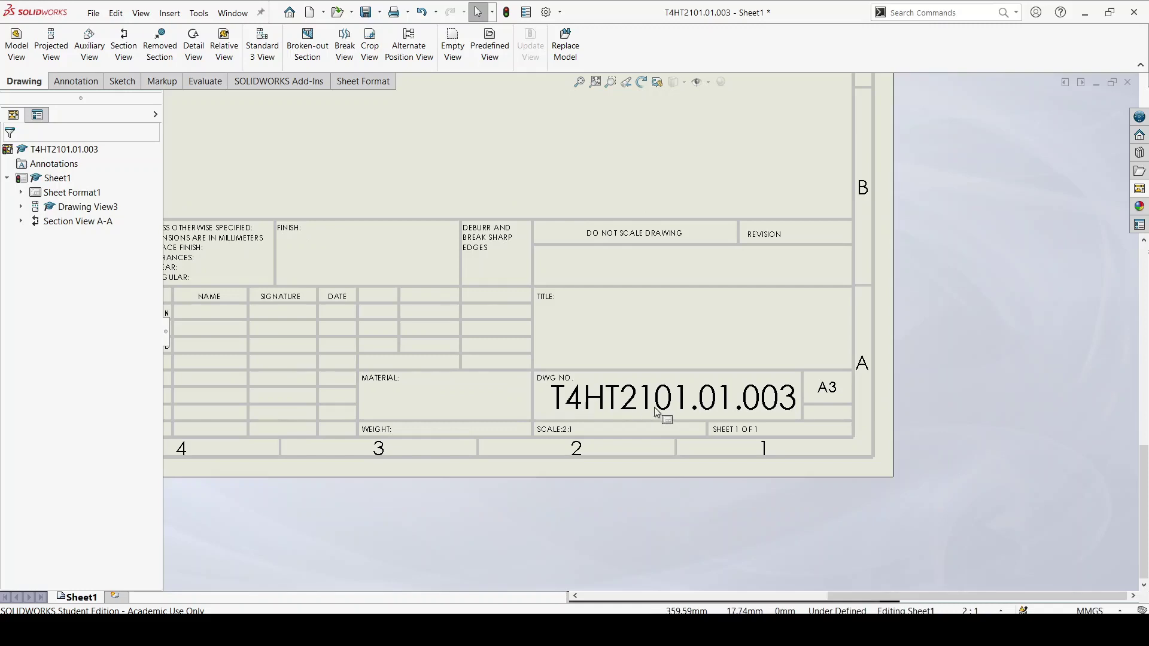
scroll(601, 352, up, 1)
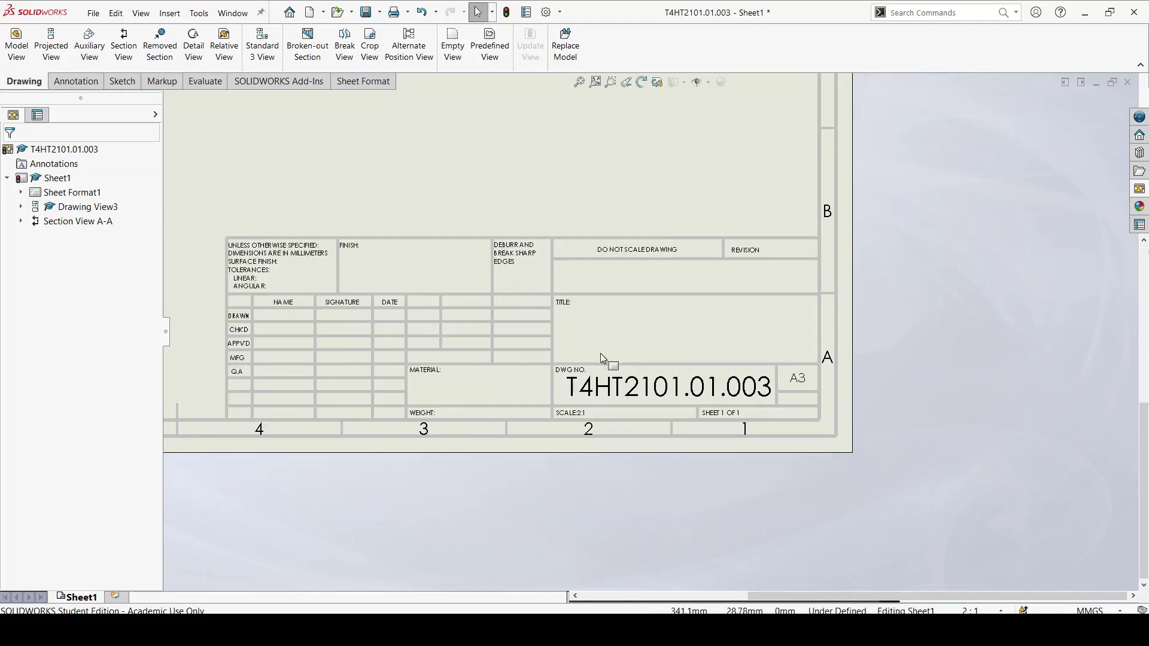
scroll(523, 339, up, 1)
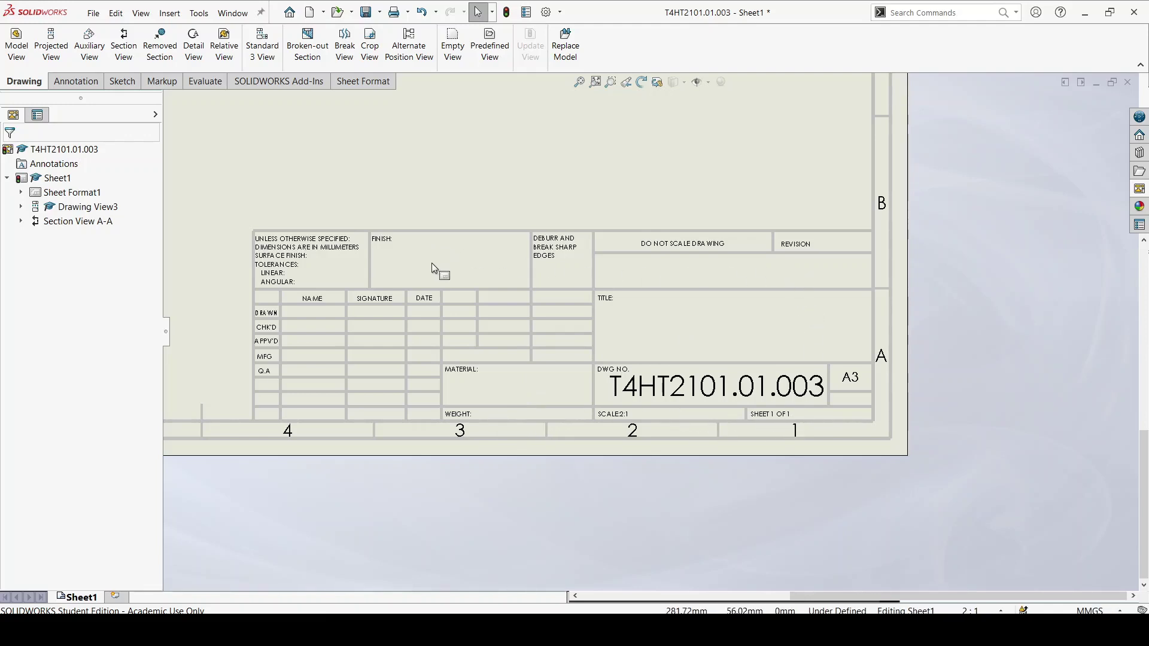
- Add a note reading 'Bultdetalj med gänga' in the TITLE cell, fixing the typo
click(80, 84)
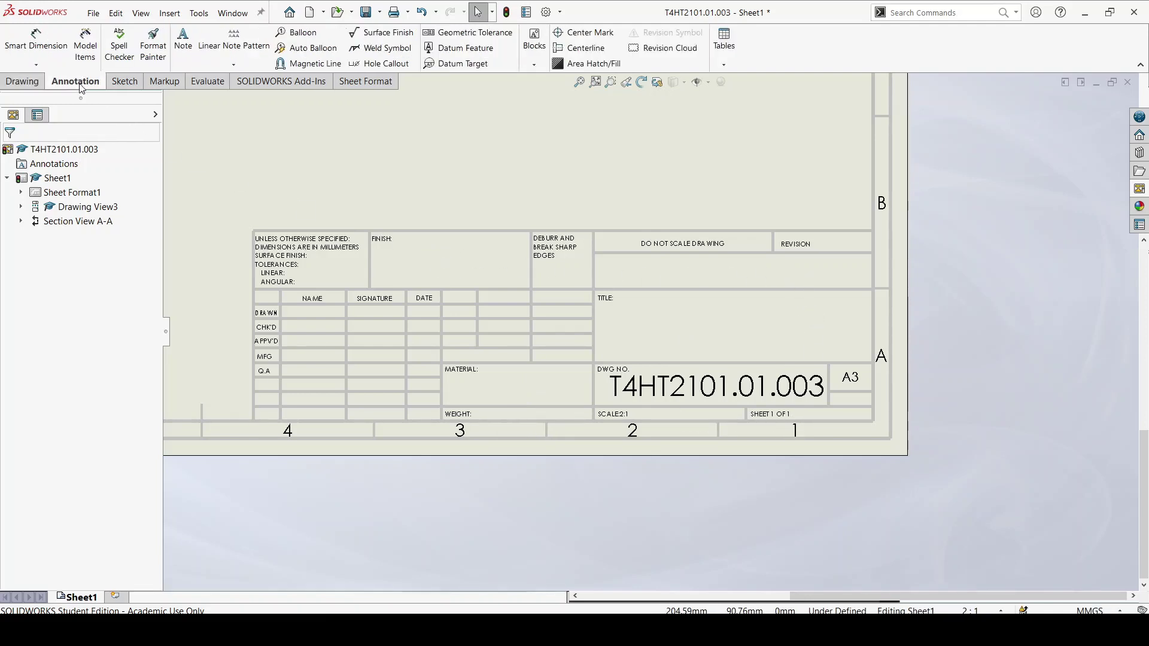
click(183, 41)
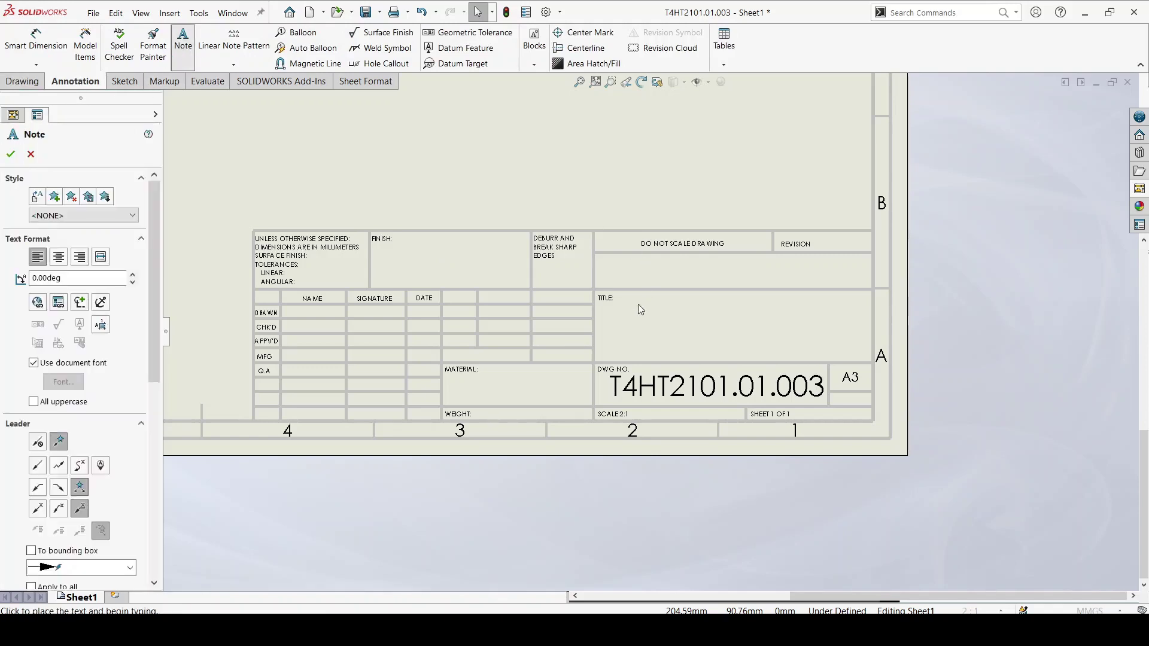
click(627, 326)
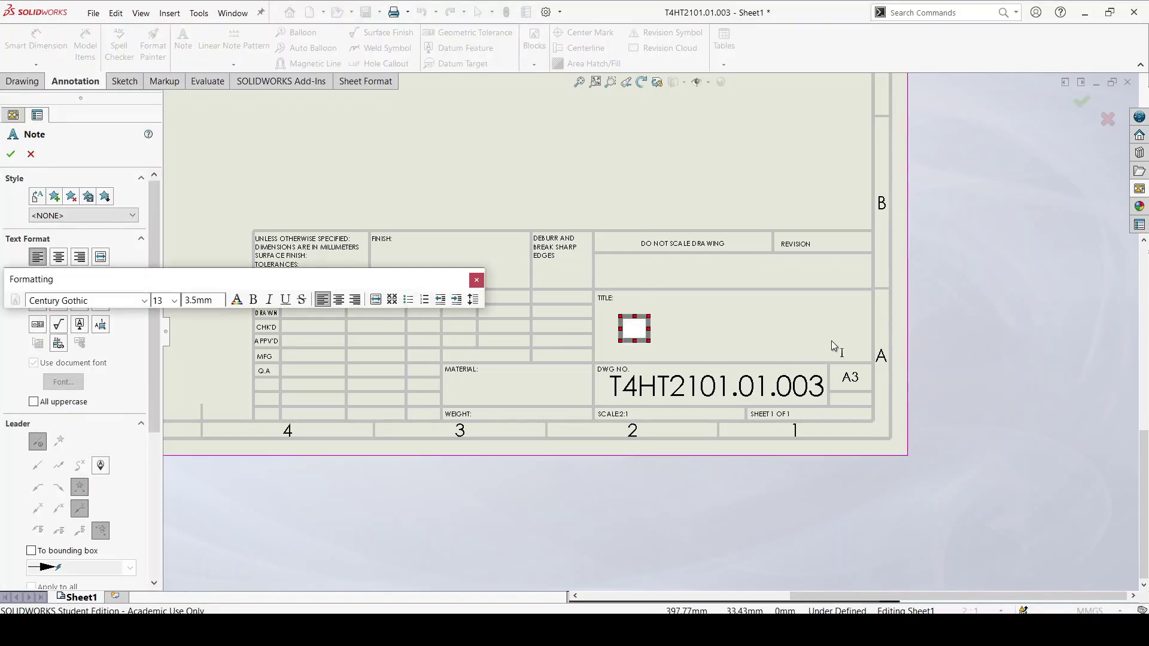
text(Bu)
text(ltdetalj me)
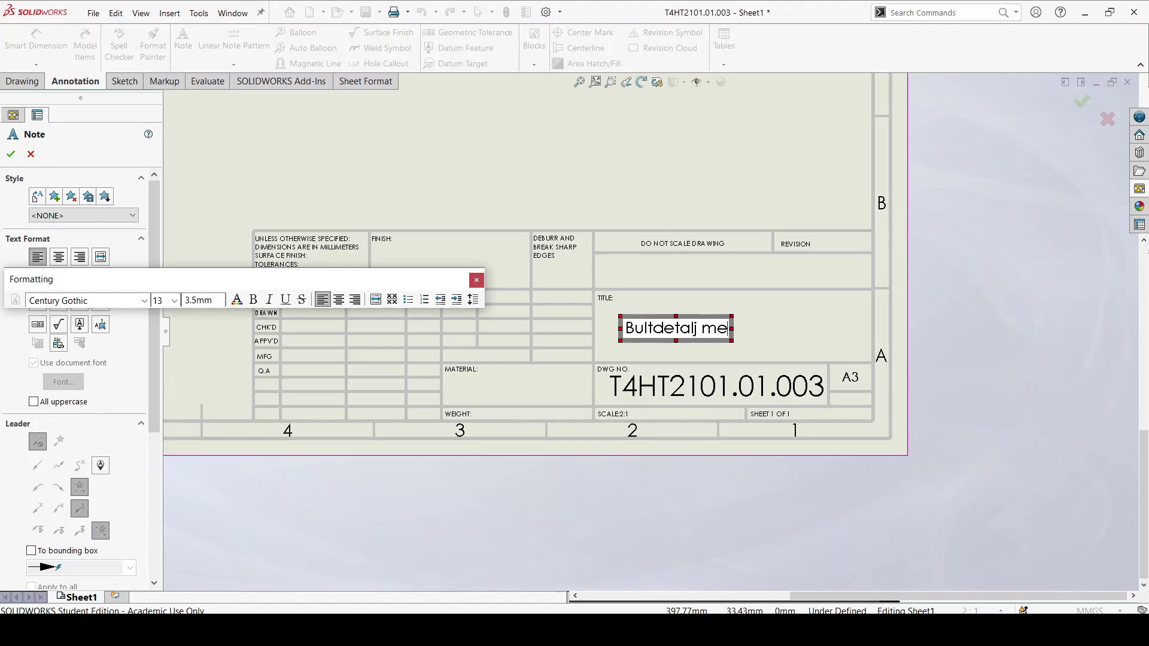
text(d gängfa)
key(BackSpace)
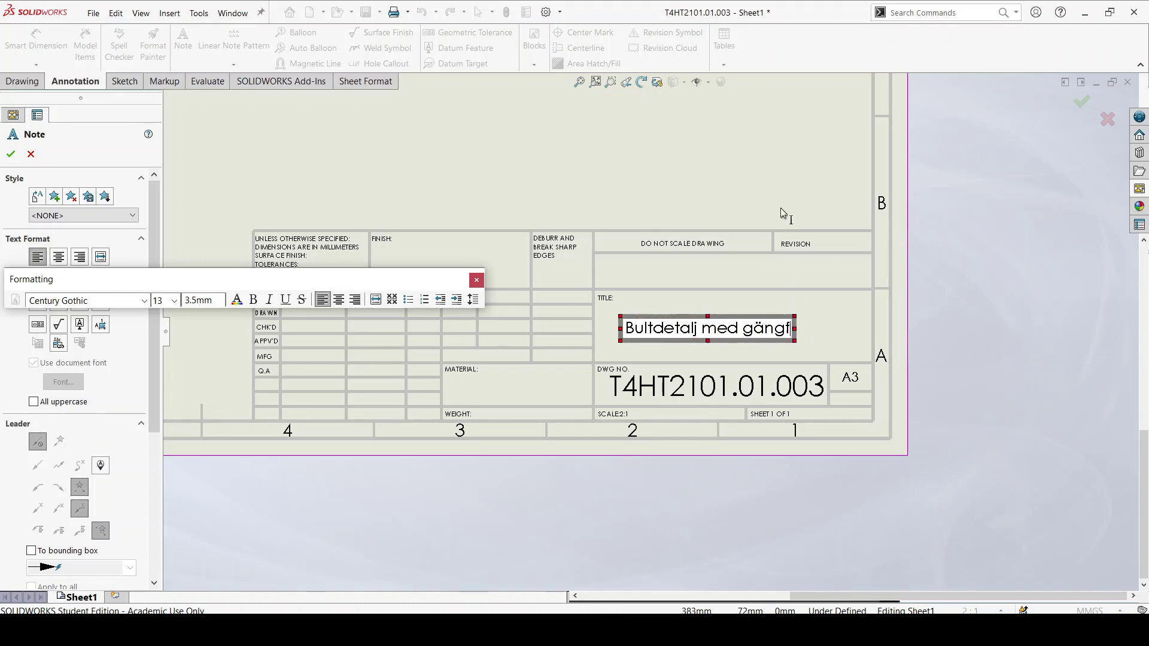
key(BackSpace)
text(a)
click(766, 198)
key(Escape)
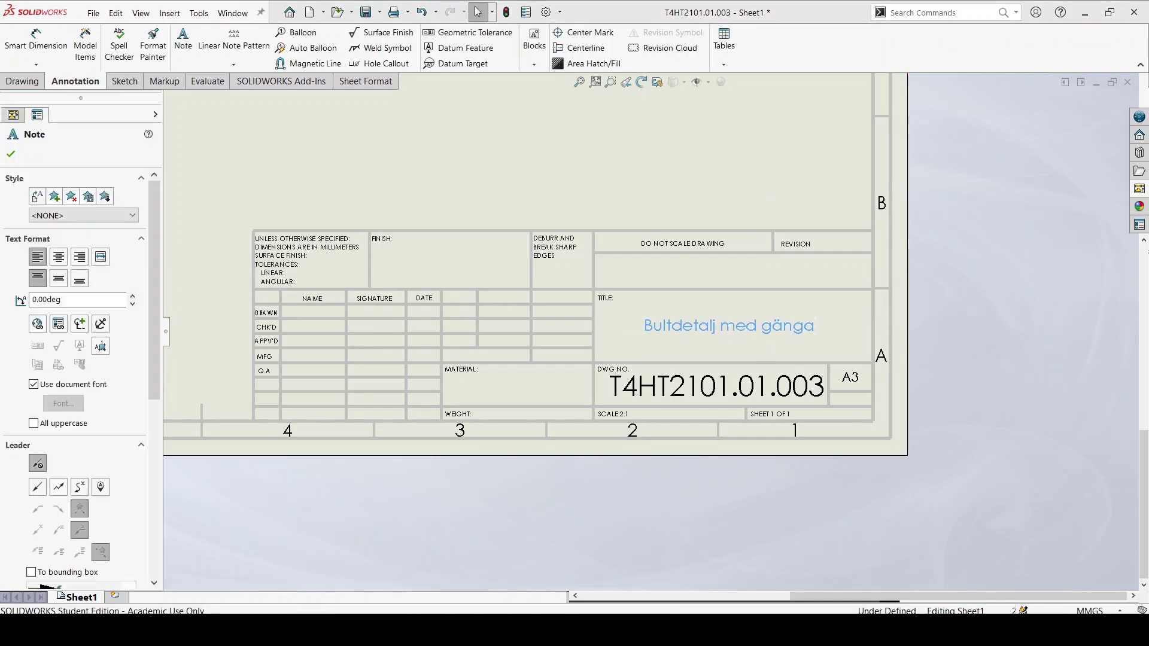
click(814, 197)
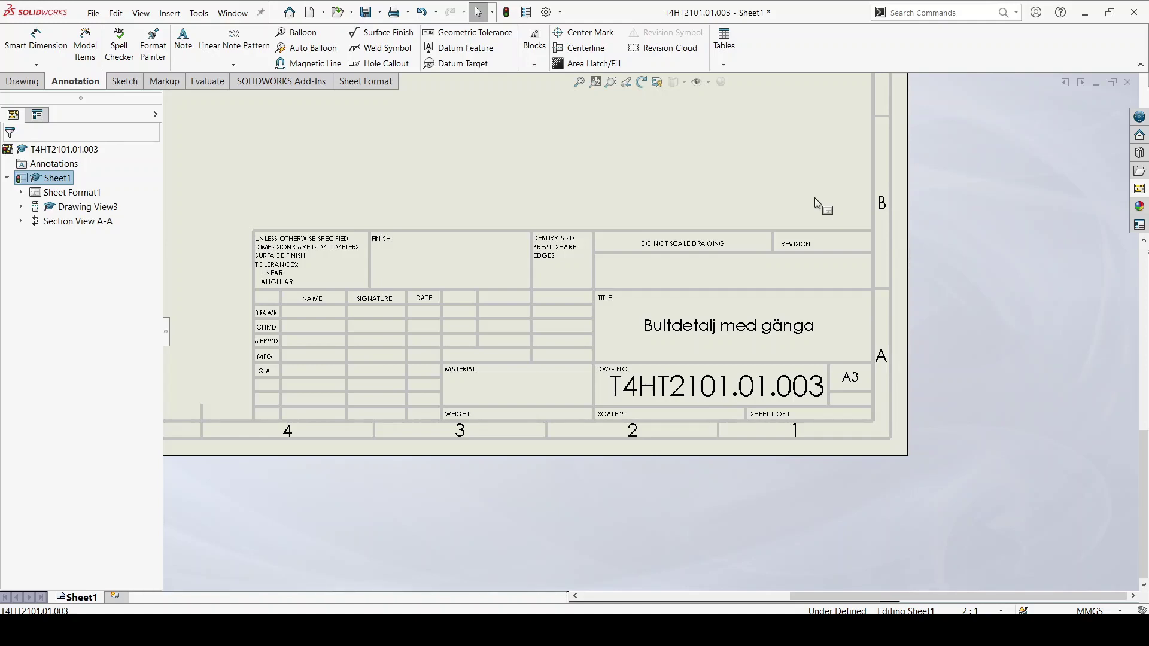
- Delete the title note and switch to Edit Sheet Format mode
click(749, 323)
key(Delete)
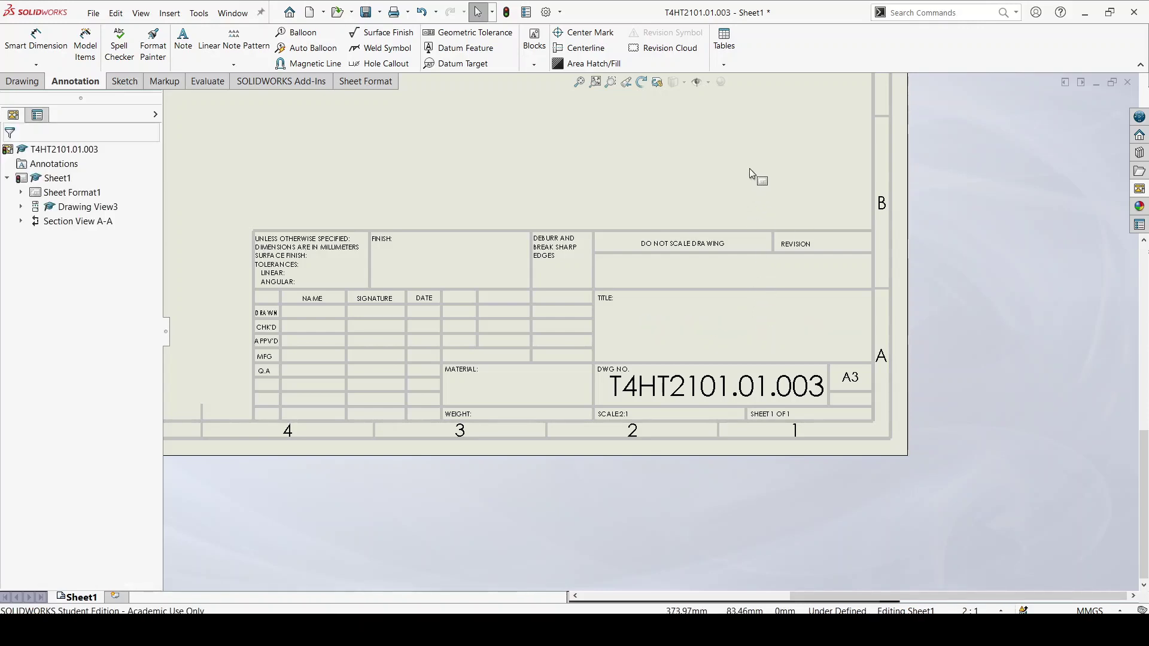
right_click(768, 162)
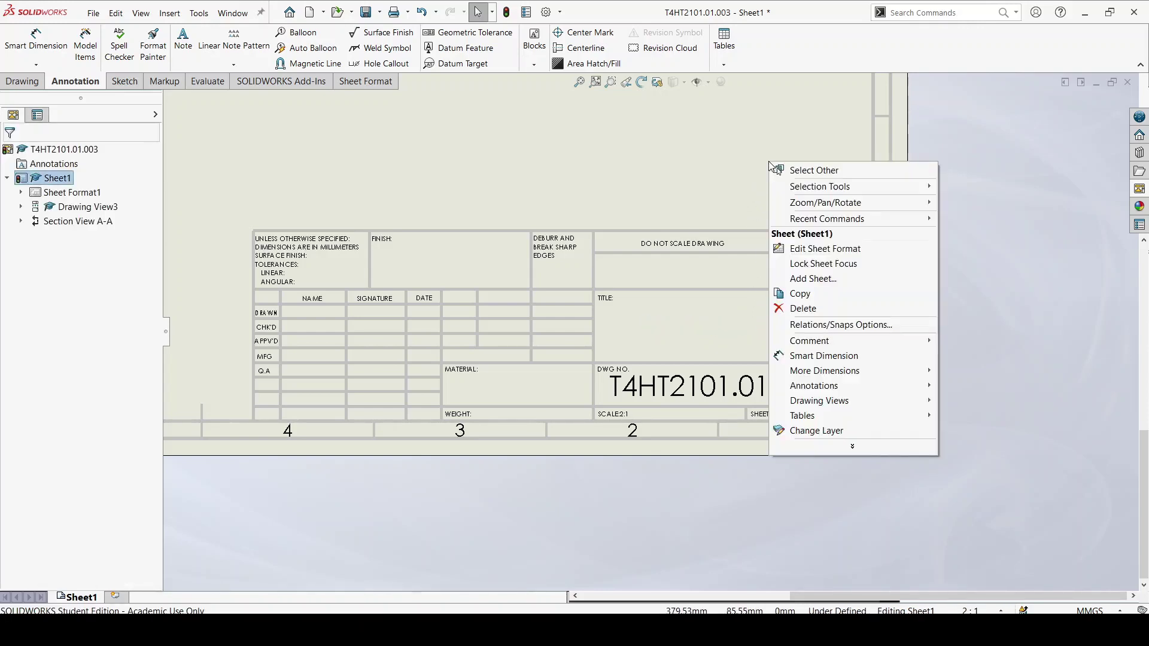
click(900, 255)
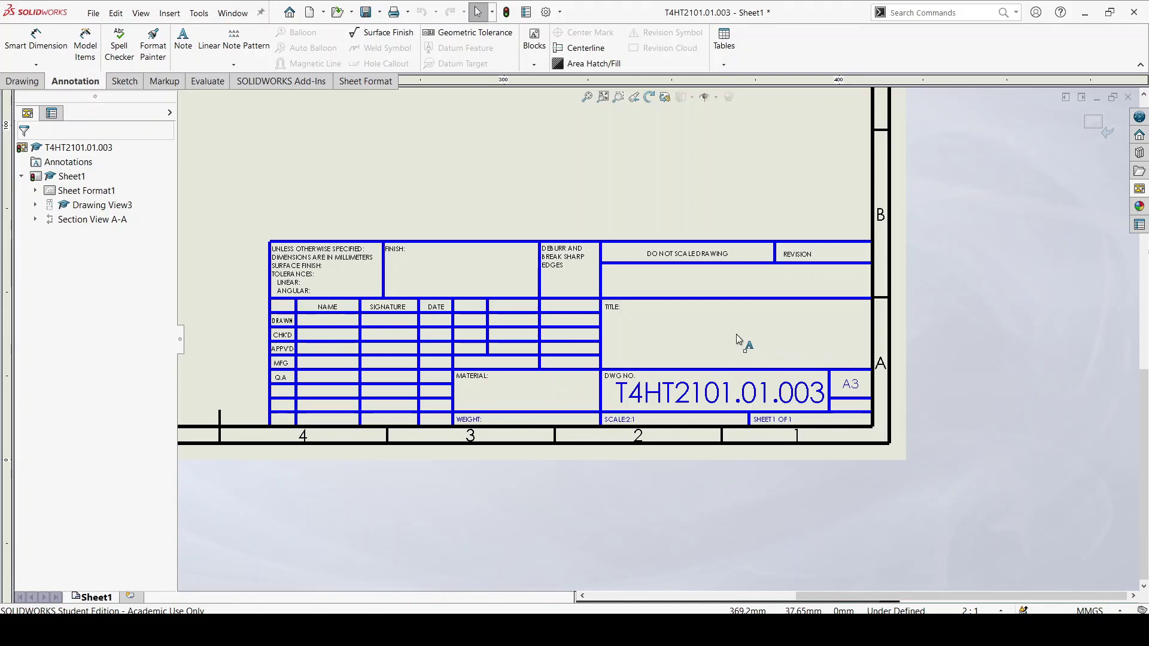
- Add 'Bultdetalj med gänga' as a sheet-format note in the TITLE cell, then exit format editing
click(178, 53)
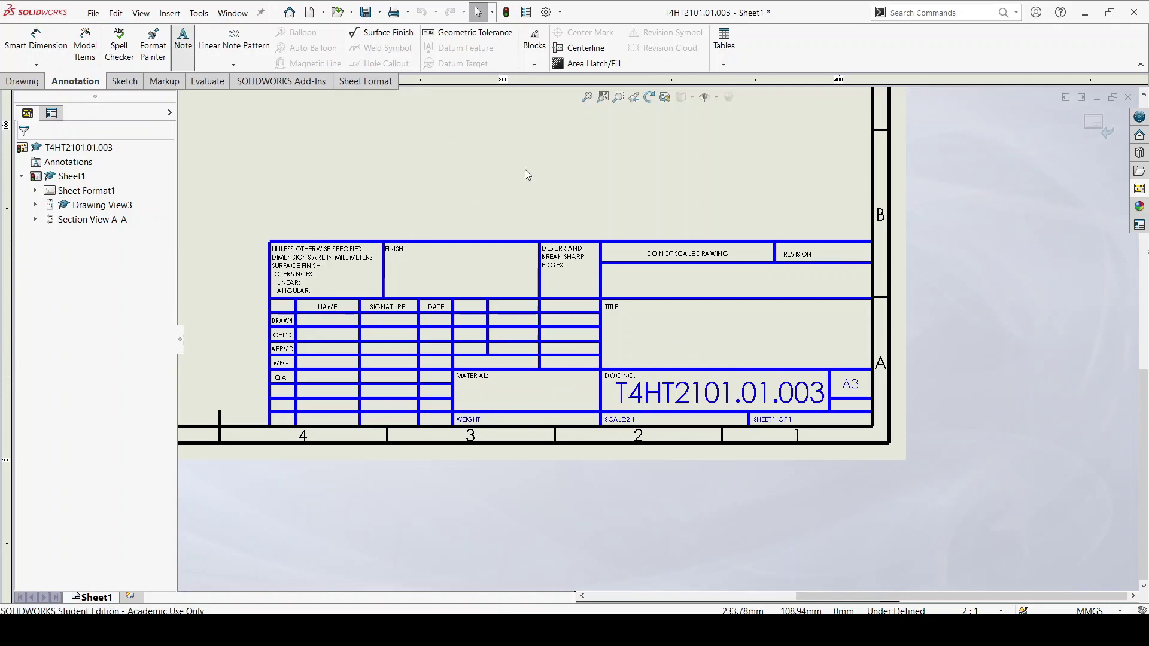
click(602, 170)
text(Bukld)
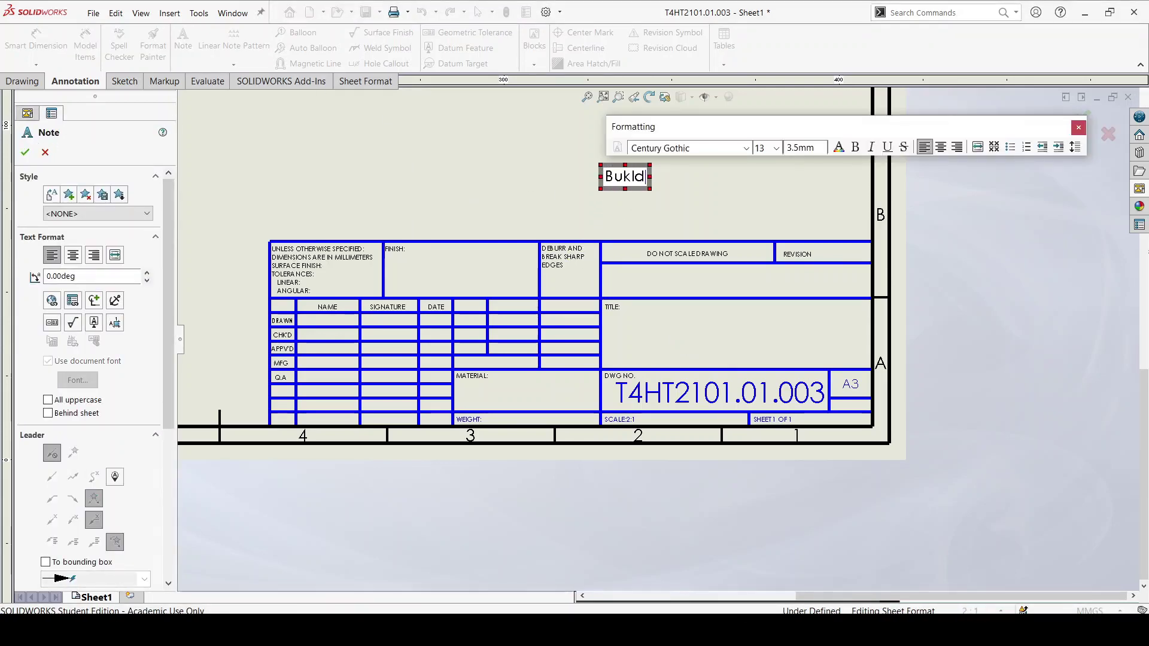
key(BackSpace)
key(BackSpace)
key(BackSpace)
text(ltdetalj )
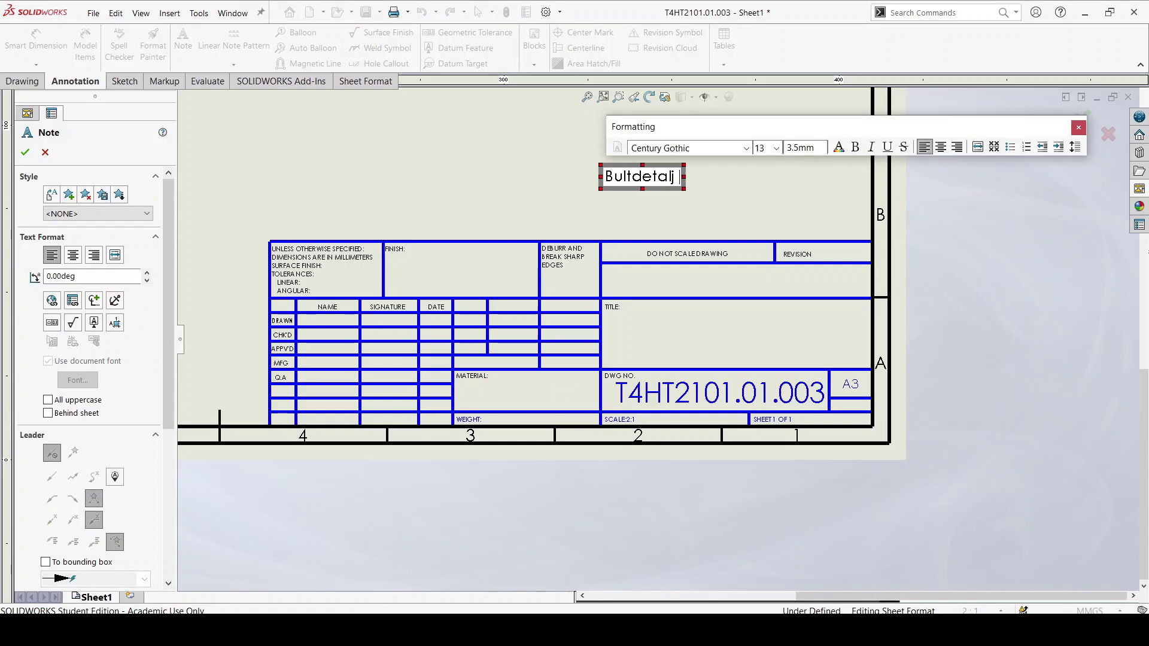
text(med gänga)
click(468, 172)
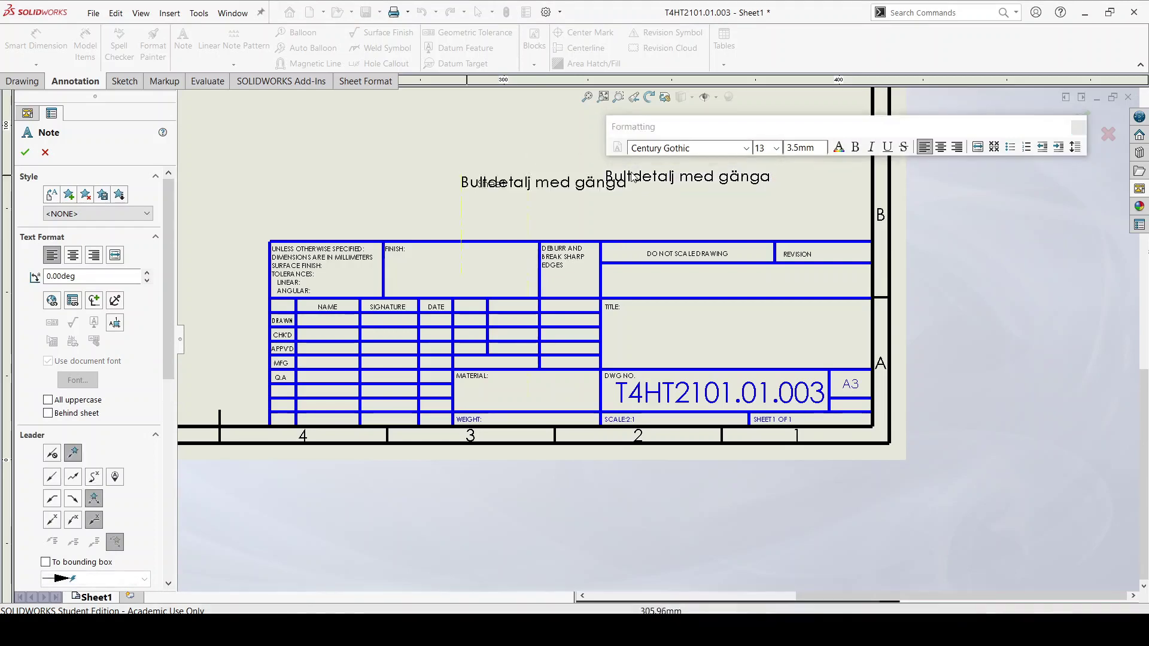
key(Escape)
drag(672, 180, 703, 335)
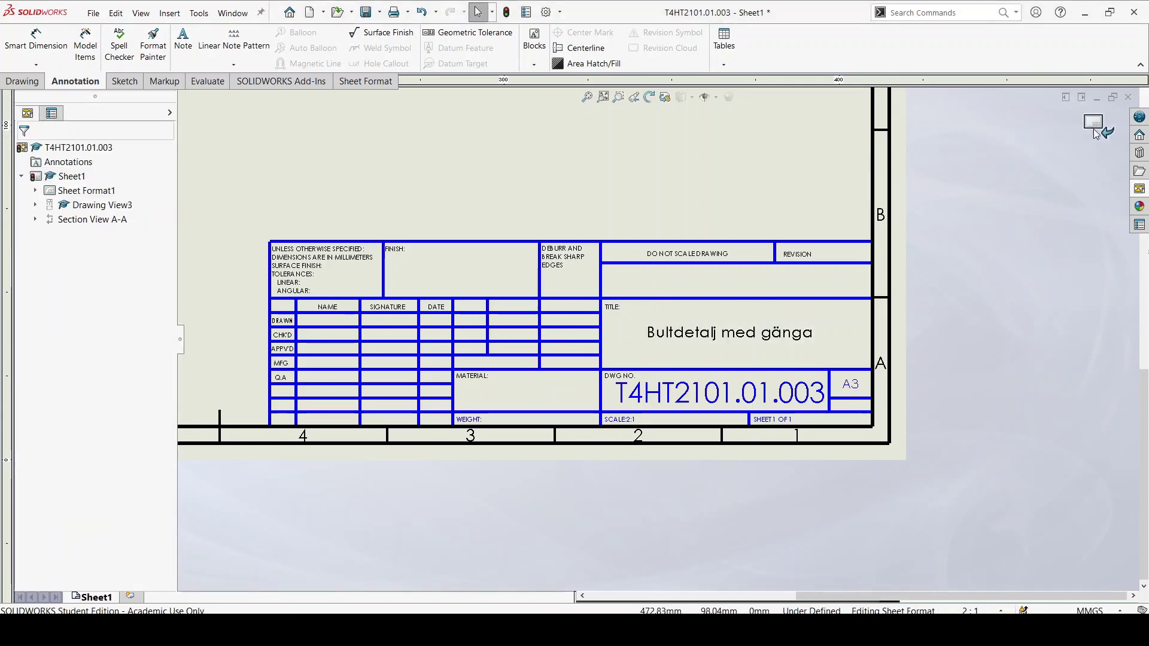
click(1094, 126)
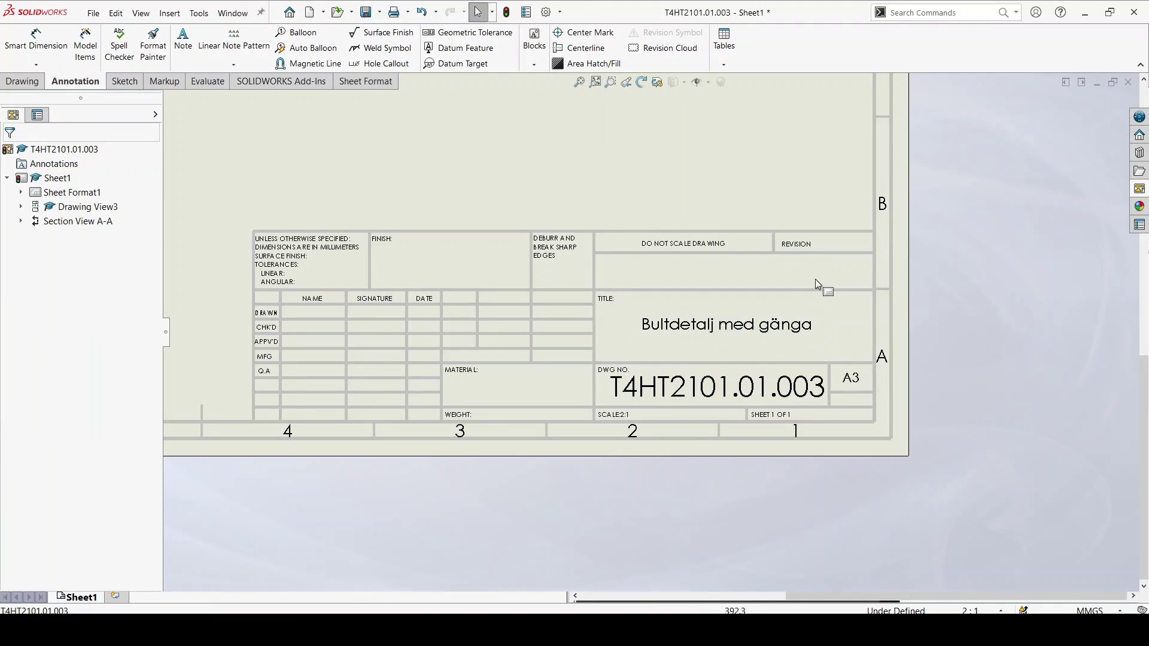
- Re-enter sheet format editing and drag the title note out of the TITLE cell
right_click(802, 182)
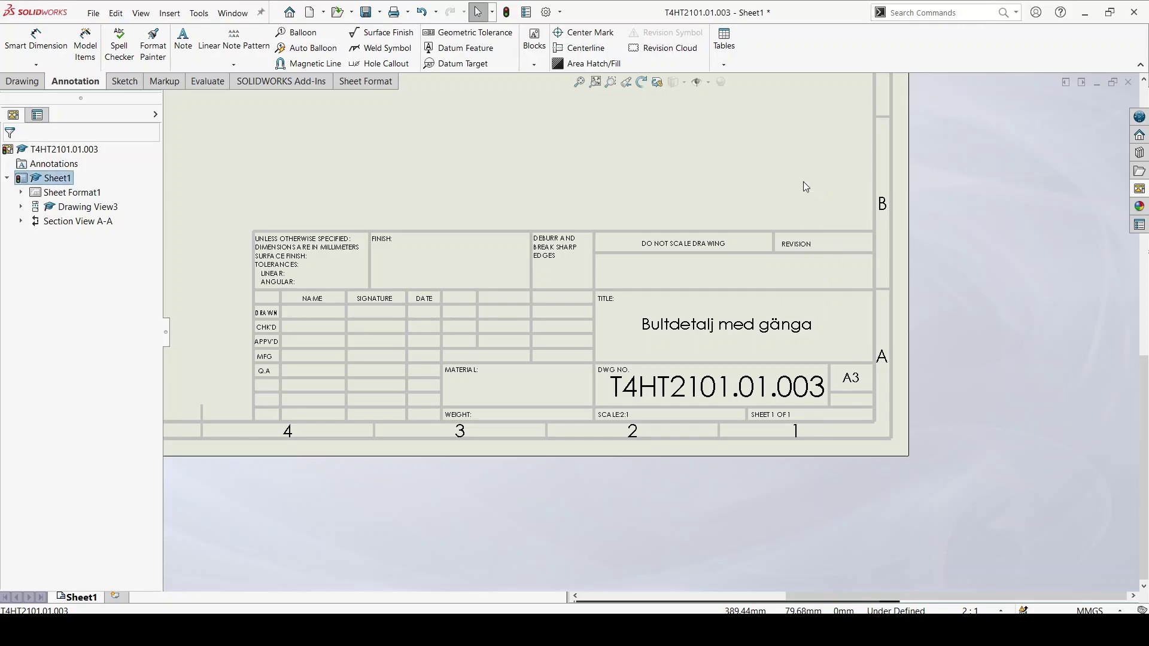
click(858, 270)
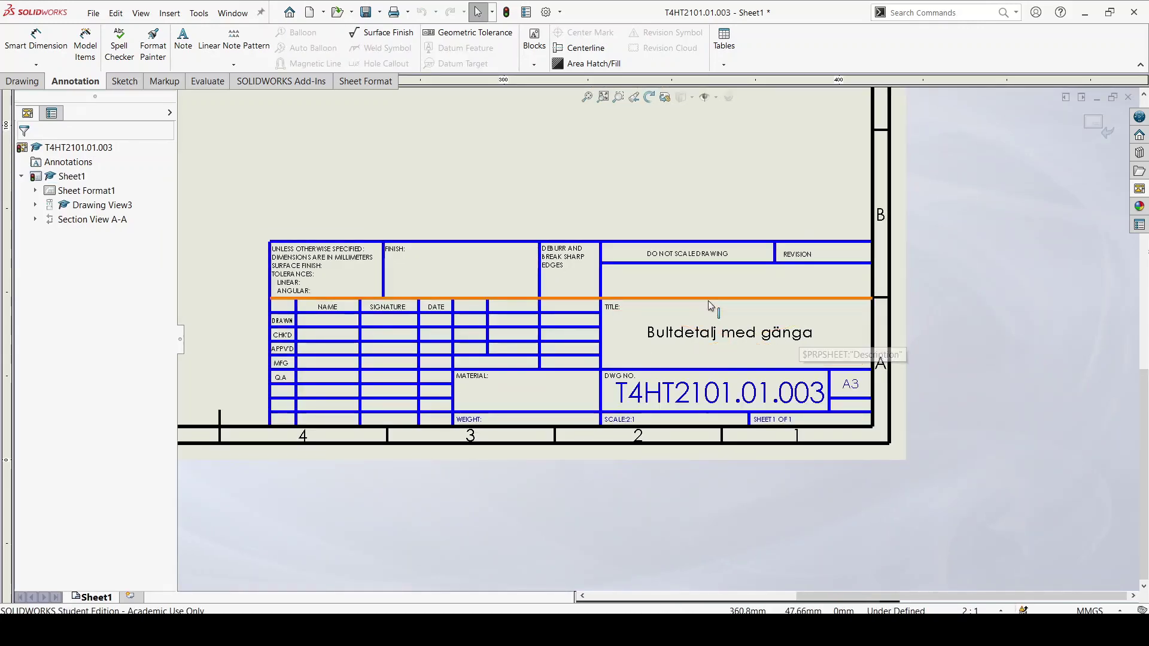
click(716, 336)
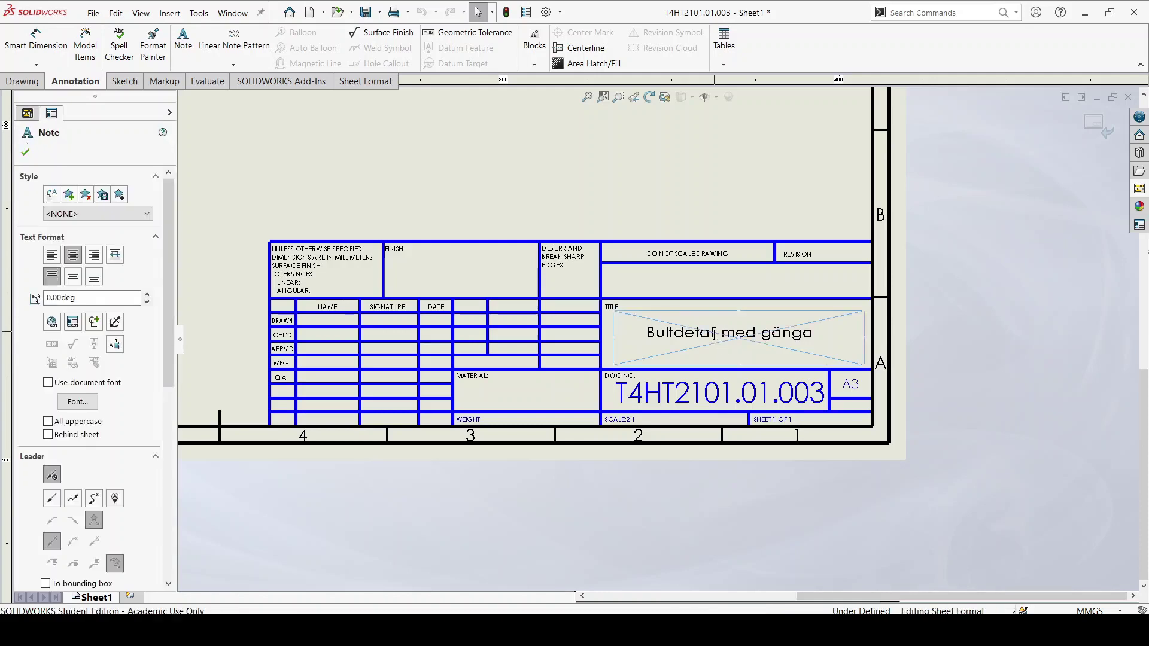
mouse_move(718, 338)
mouse_down()
mouse_move(842, 348)
mouse_move(782, 361)
mouse_move(751, 345)
mouse_up()
click(778, 338)
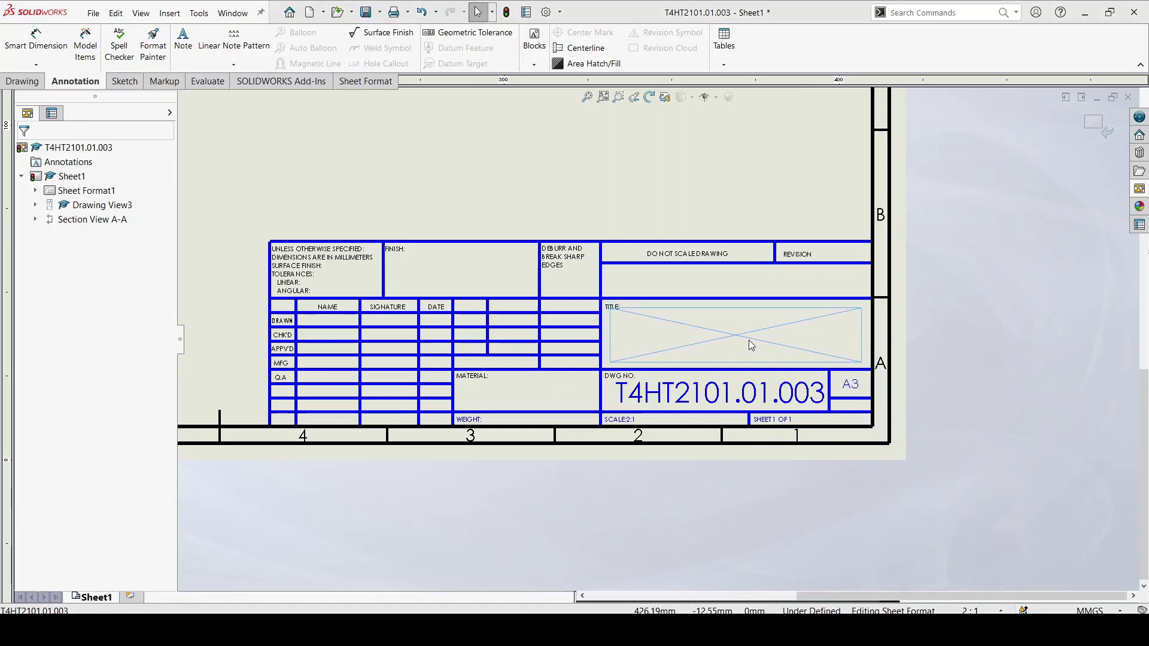
- Reposition the note in the TITLE cell and exit sheet format editing
drag(749, 340, 749, 340)
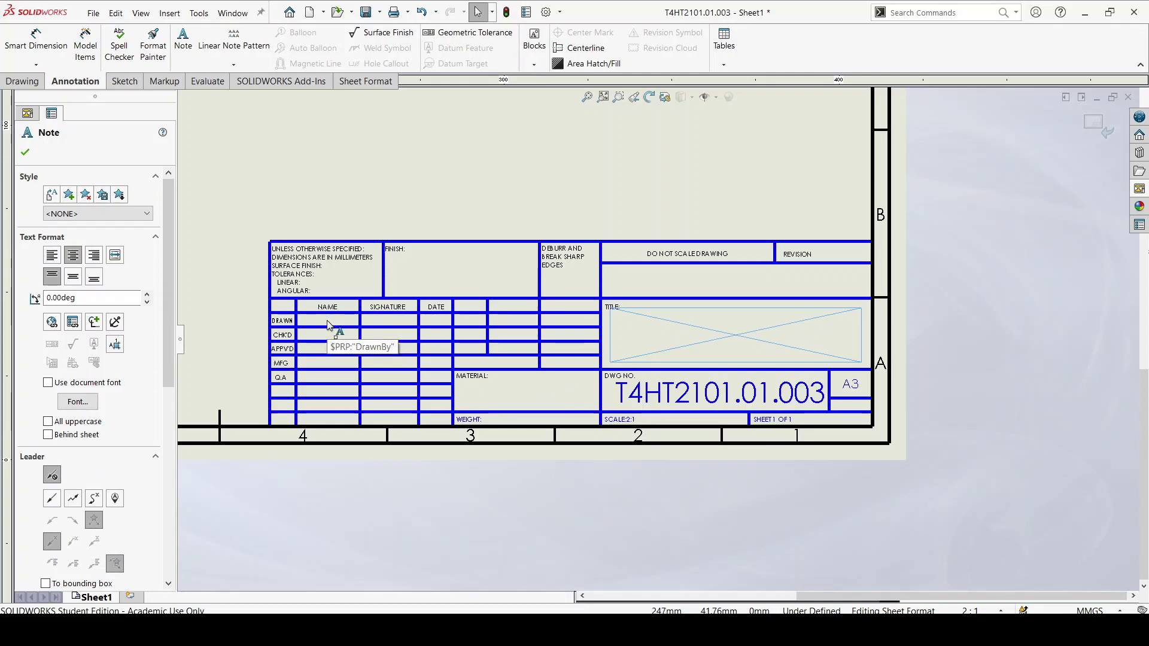
click(1092, 123)
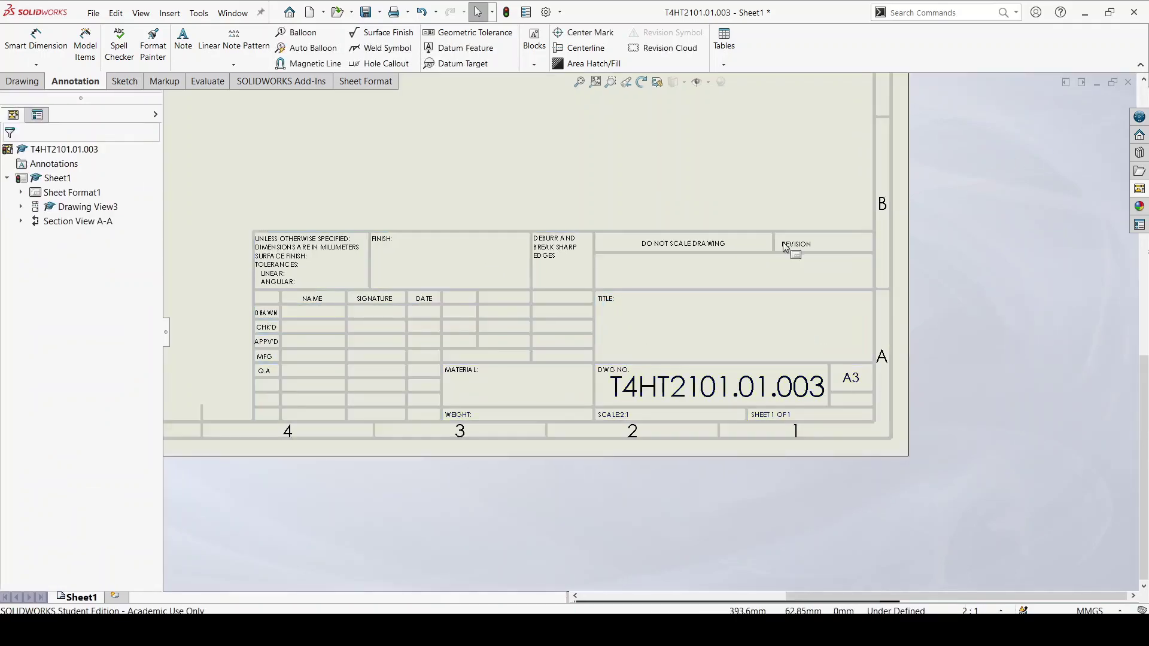
scroll(540, 233, up, 5)
scroll(531, 206, up, 3)
scroll(659, 270, down, 2)
scroll(598, 267, down, 2)
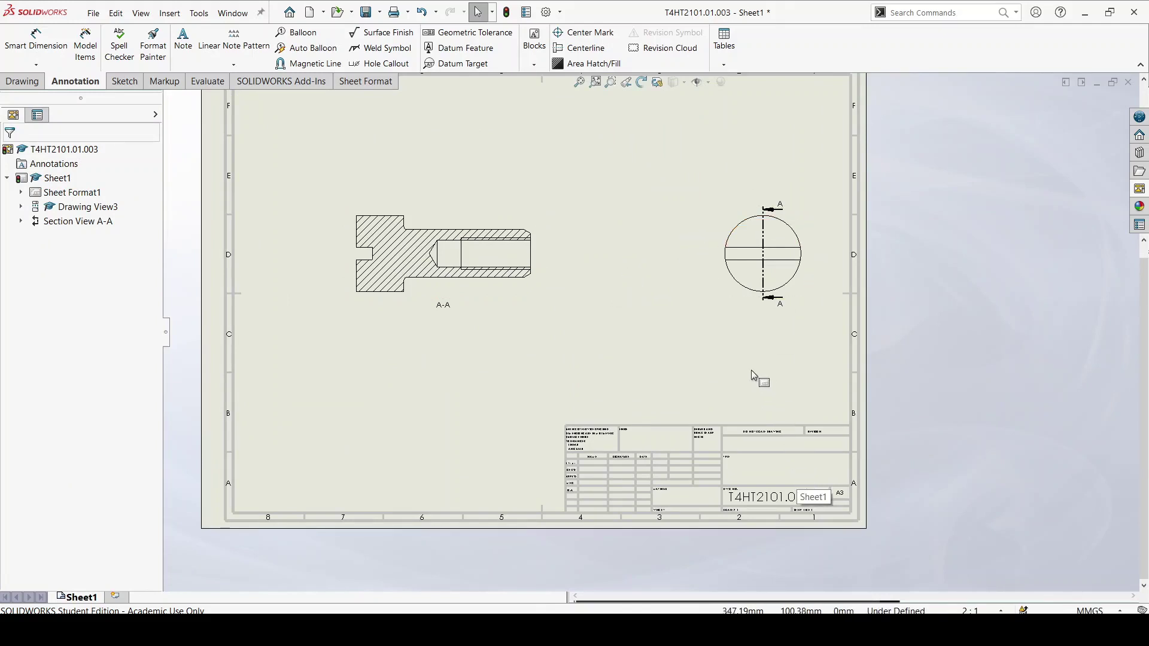
right_click(615, 325)
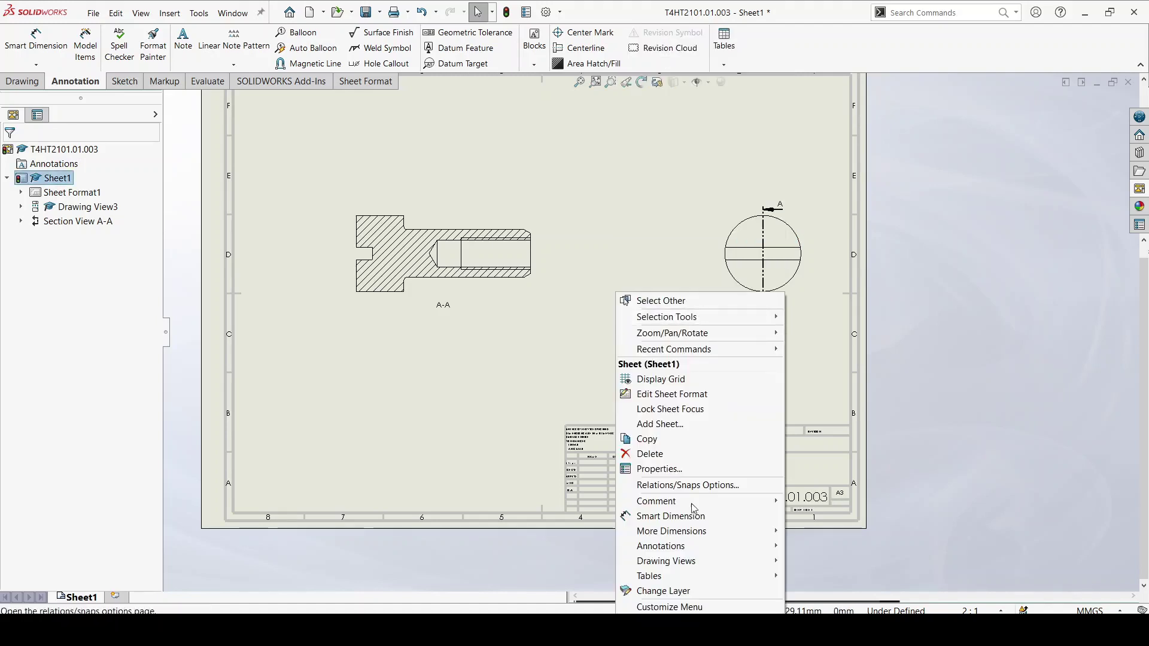
click(659, 469)
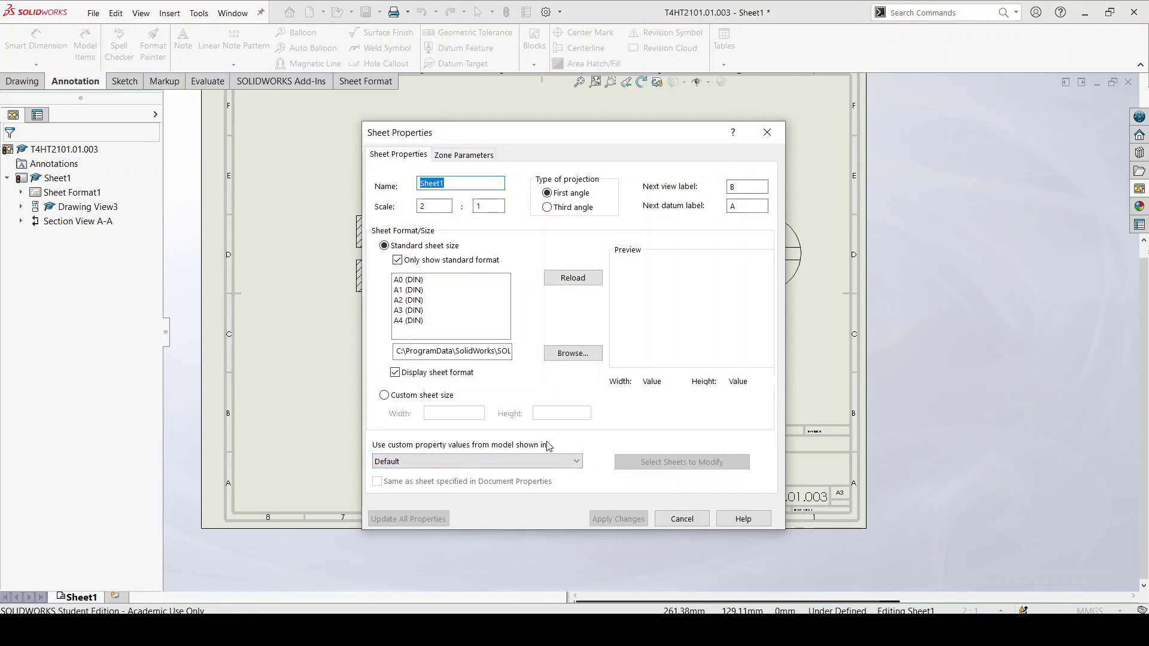
click(435, 462)
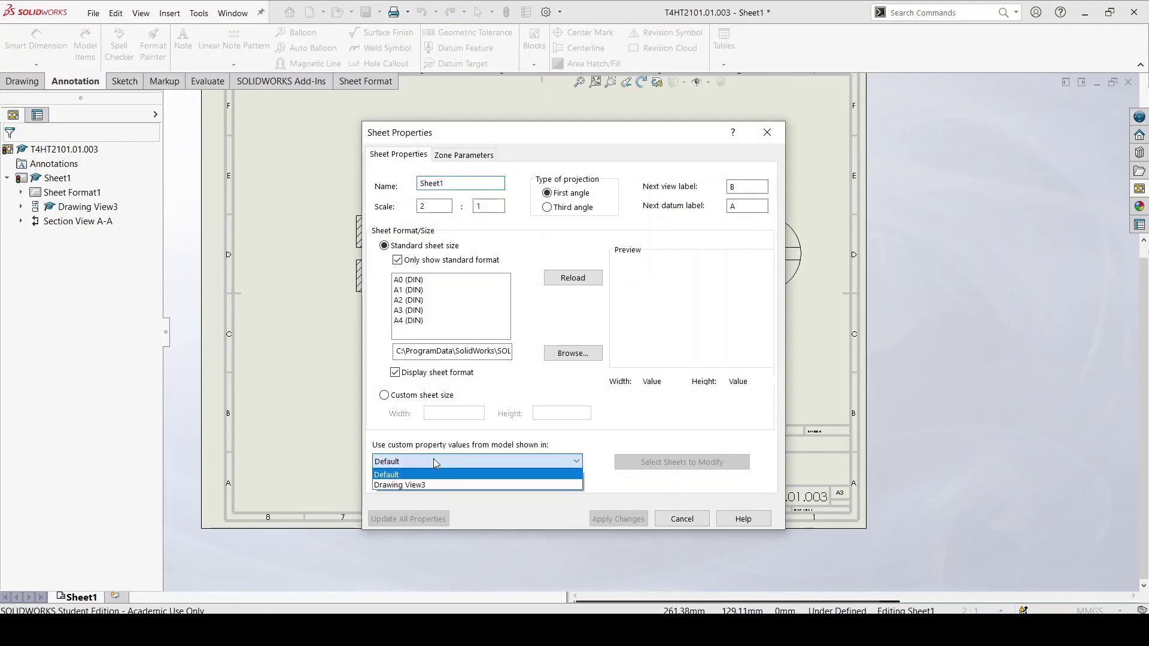
click(396, 476)
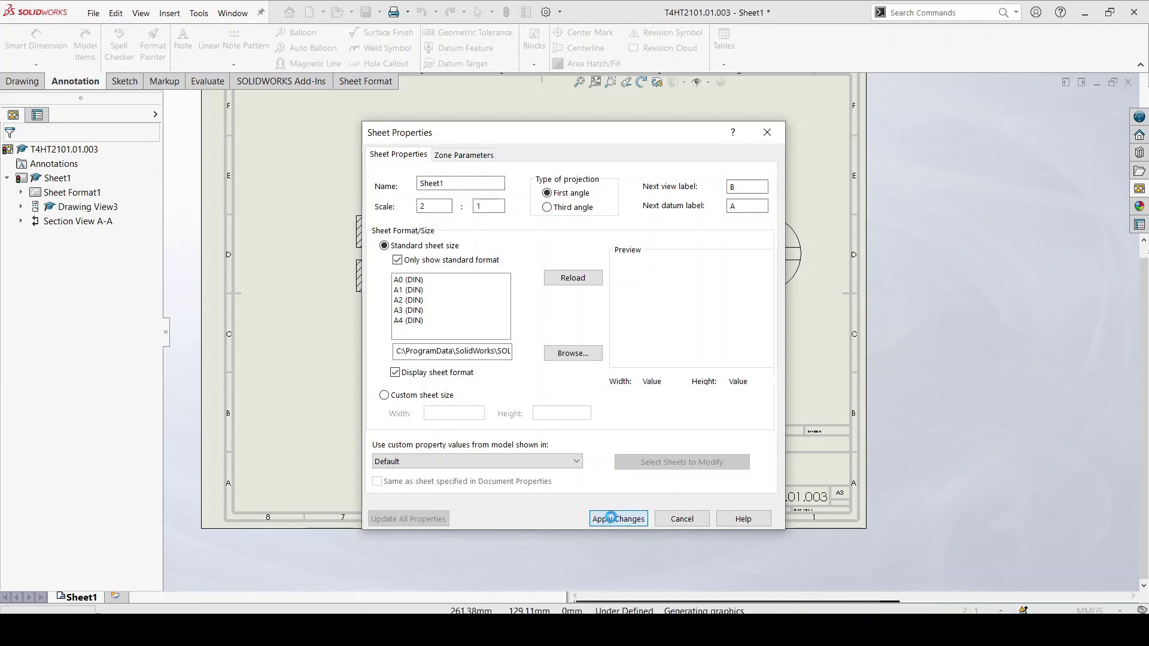
click(618, 519)
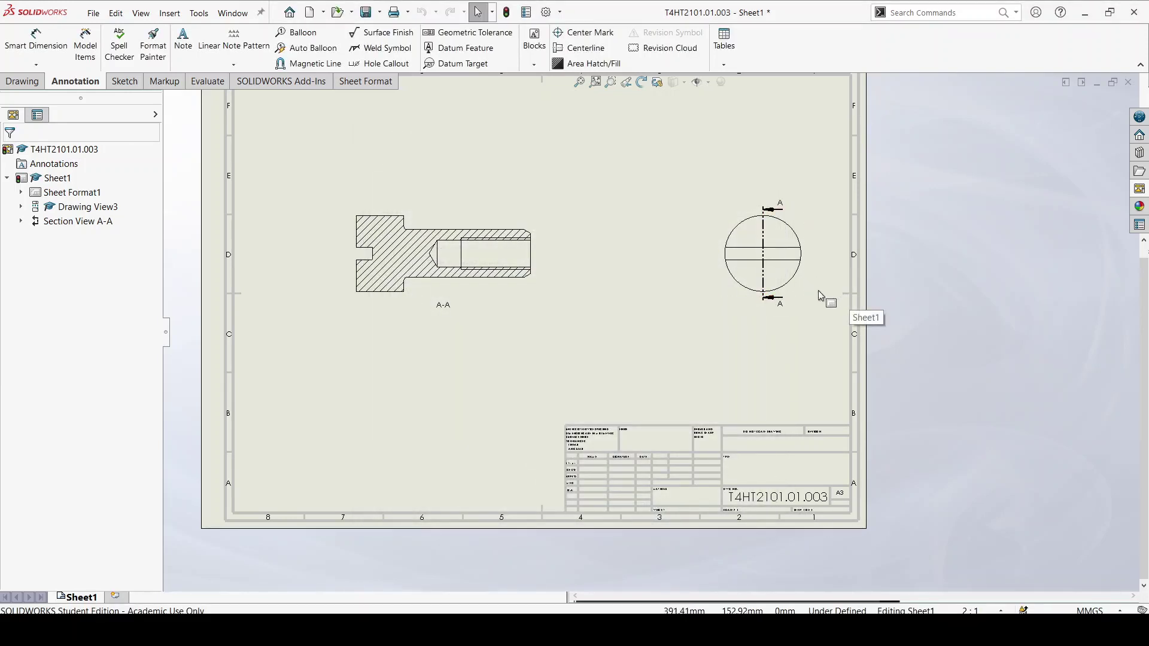
- Move the circular end view left on the sheet, then open the bolt's part model from it
drag(814, 296, 738, 300)
click(748, 327)
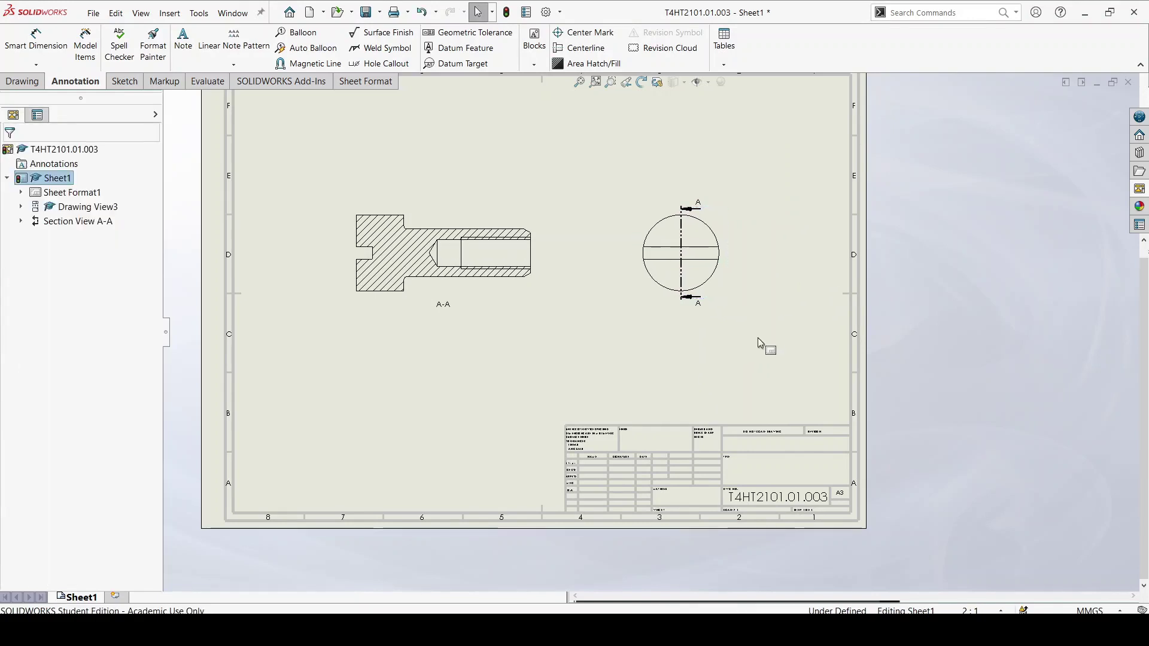
right_click(737, 302)
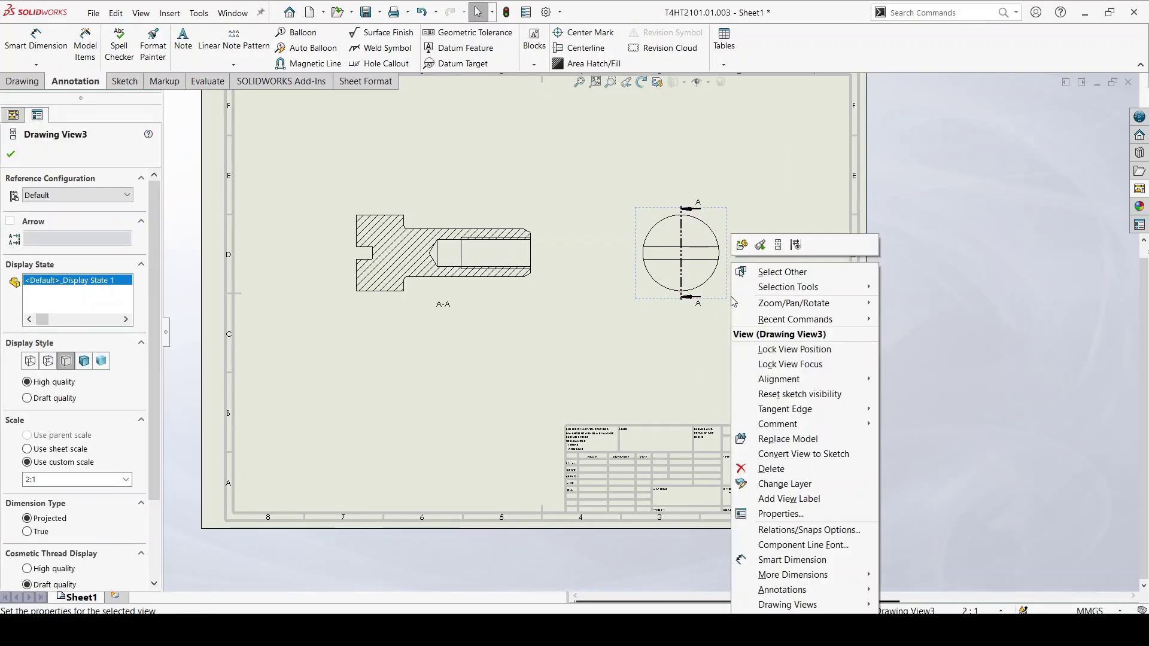
click(742, 245)
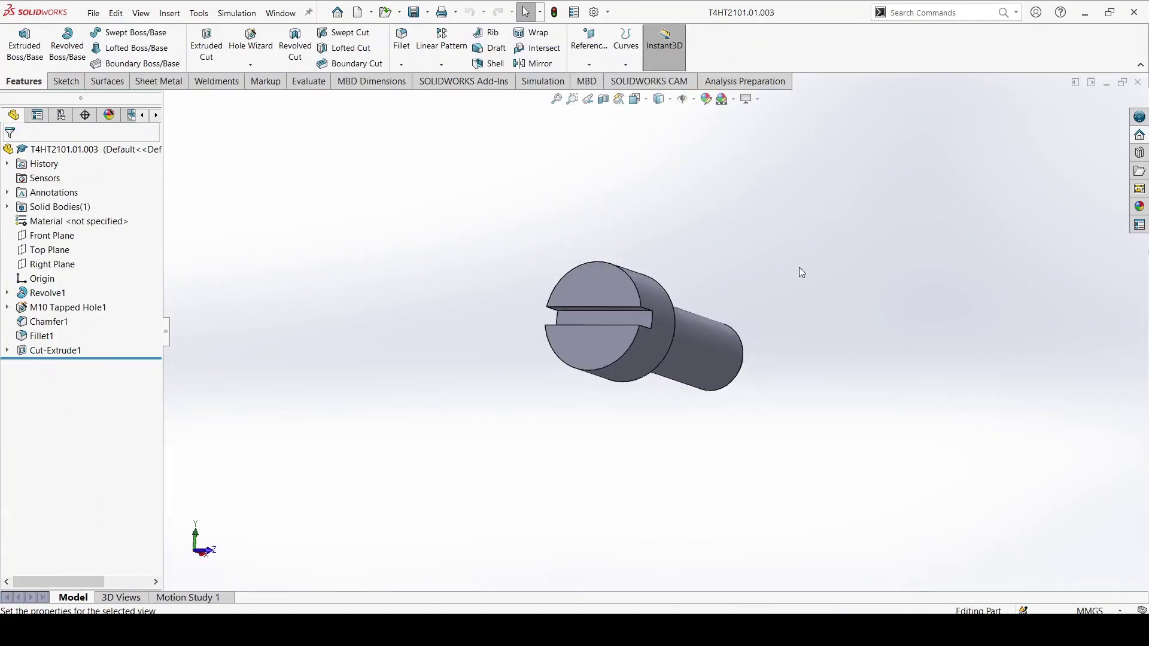
- Add a Description custom property with value 'Bultdetalj med gänga' to the part
click(94, 13)
mouse_move(116, 12)
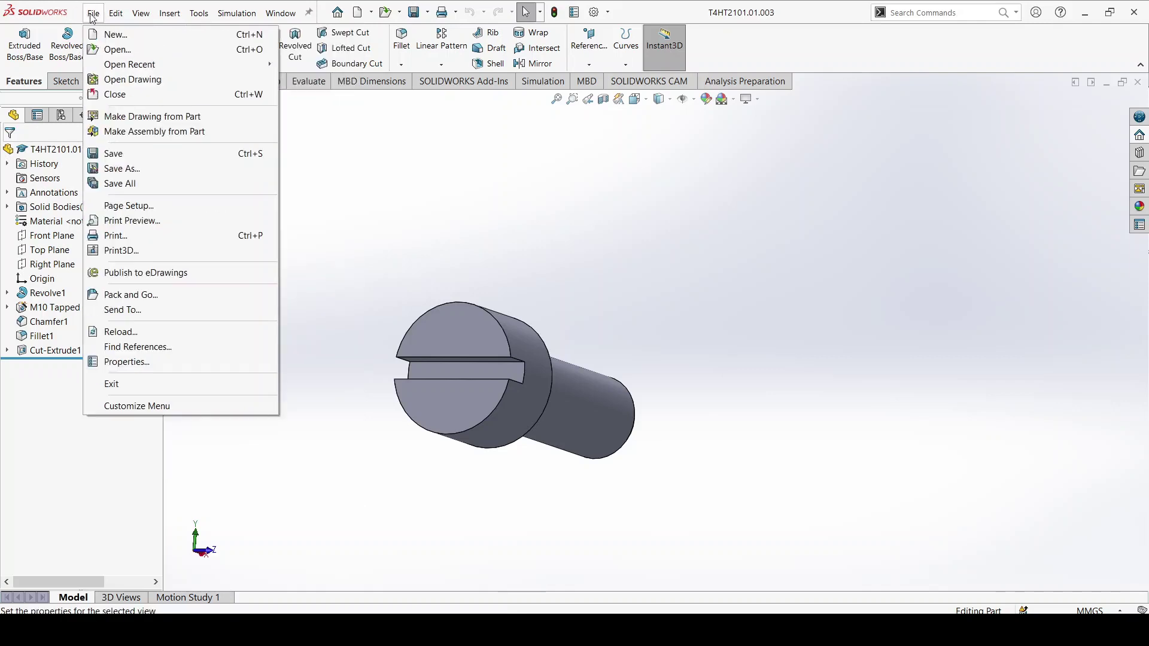
click(136, 359)
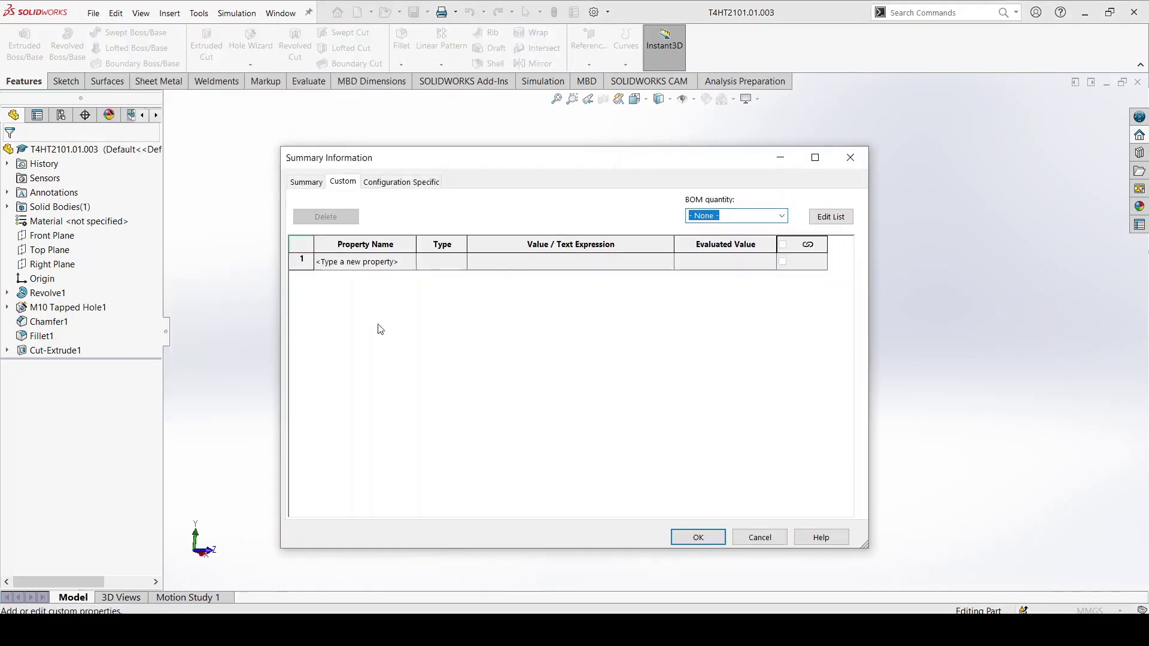
click(411, 263)
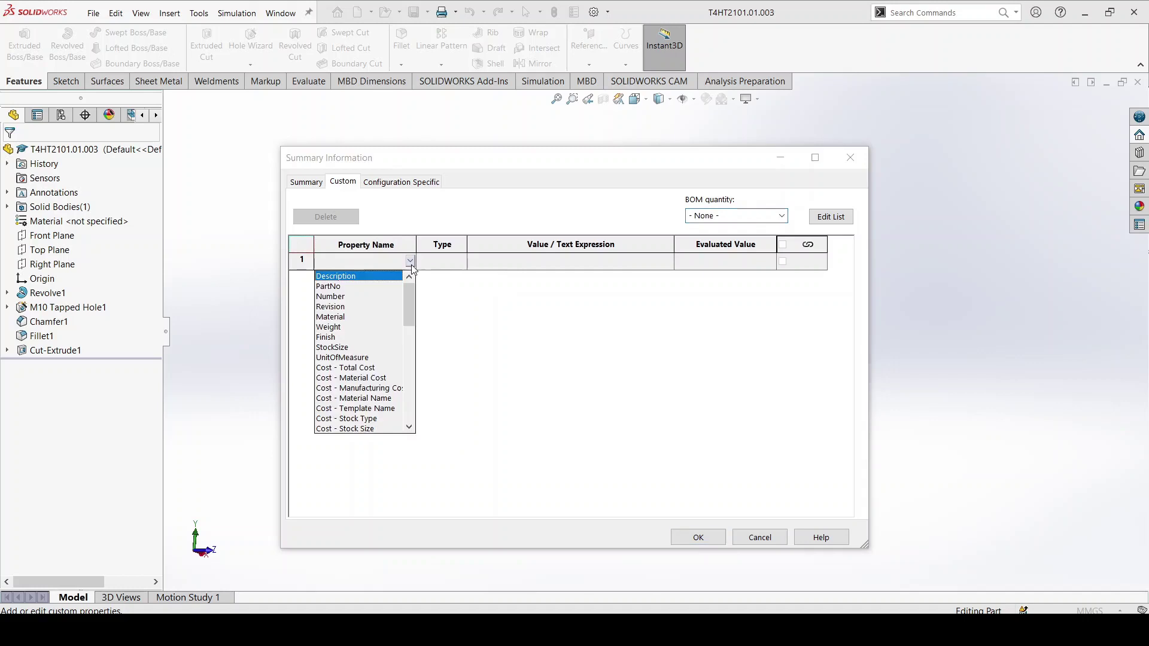
click(376, 277)
click(507, 270)
text(Bul)
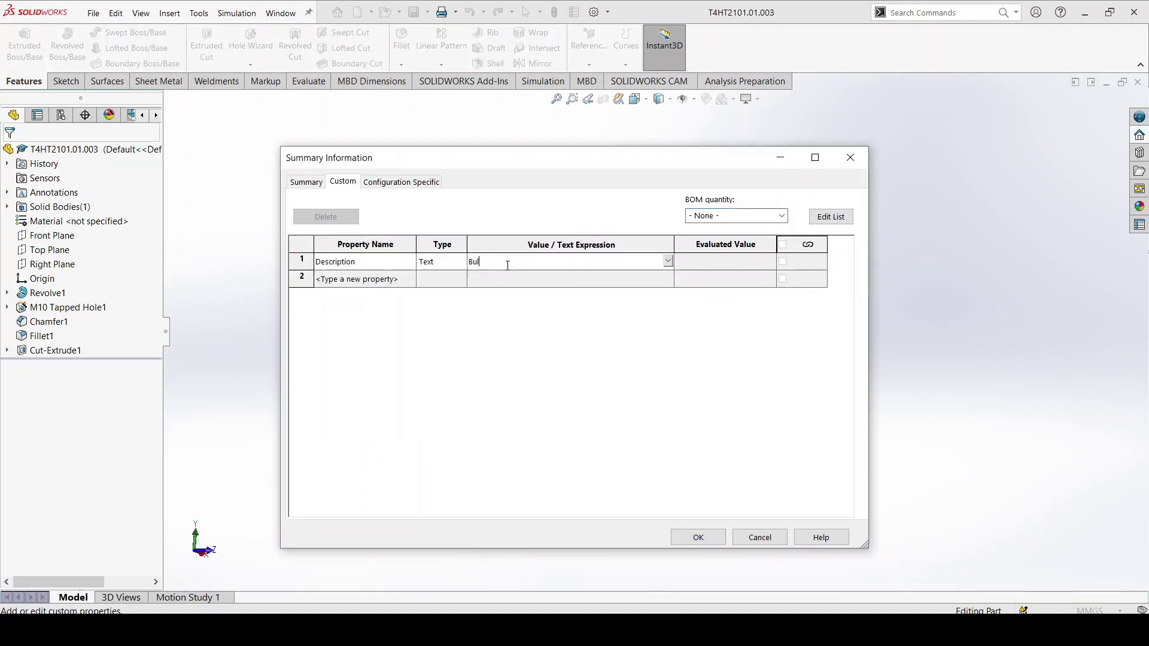
text(tdetalj med gänga)
key(Return)
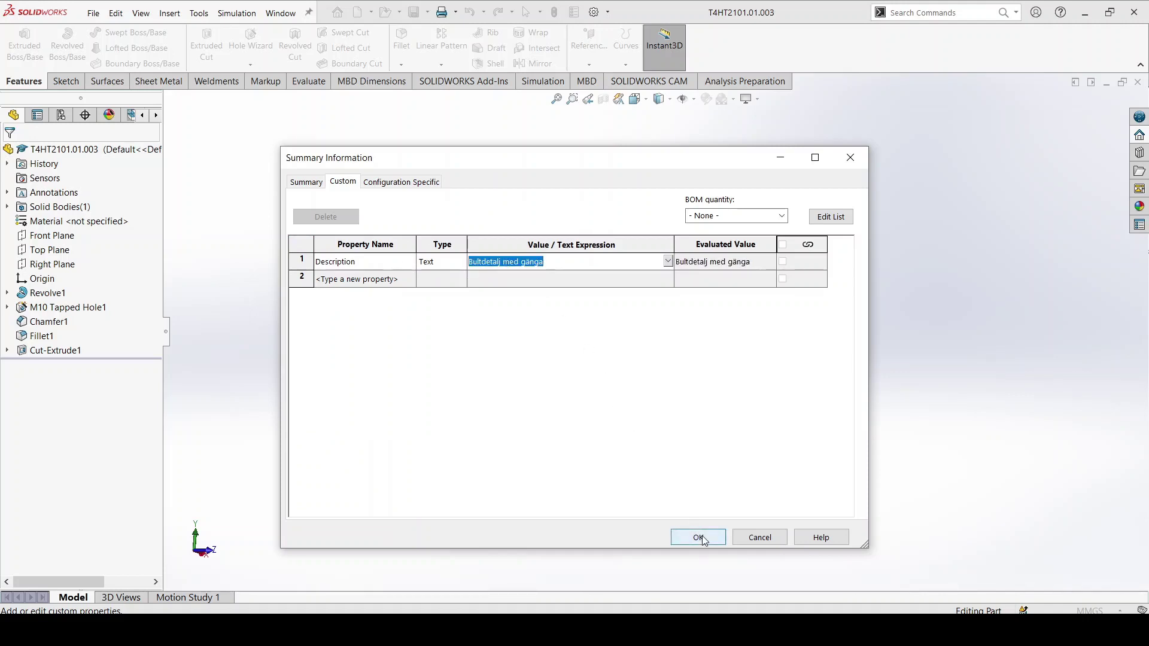
click(697, 534)
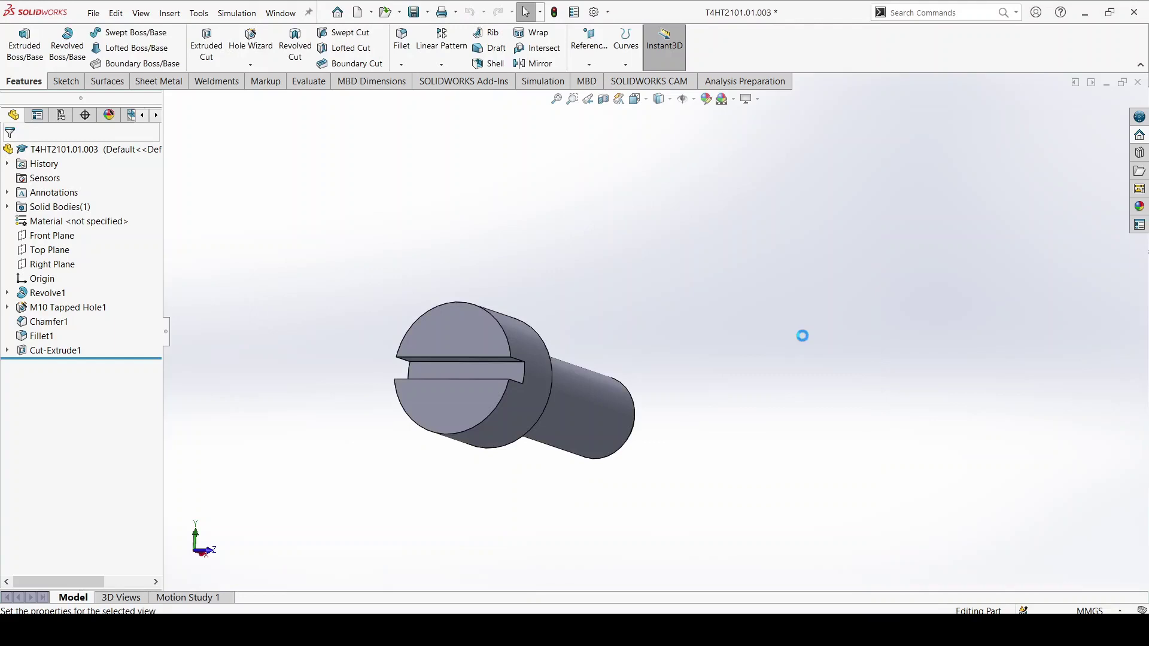
- Save the part and return to the T4HT2101.01.003 - Sheet1 drawing to view the title block
key(ctrl+s)
click(276, 18)
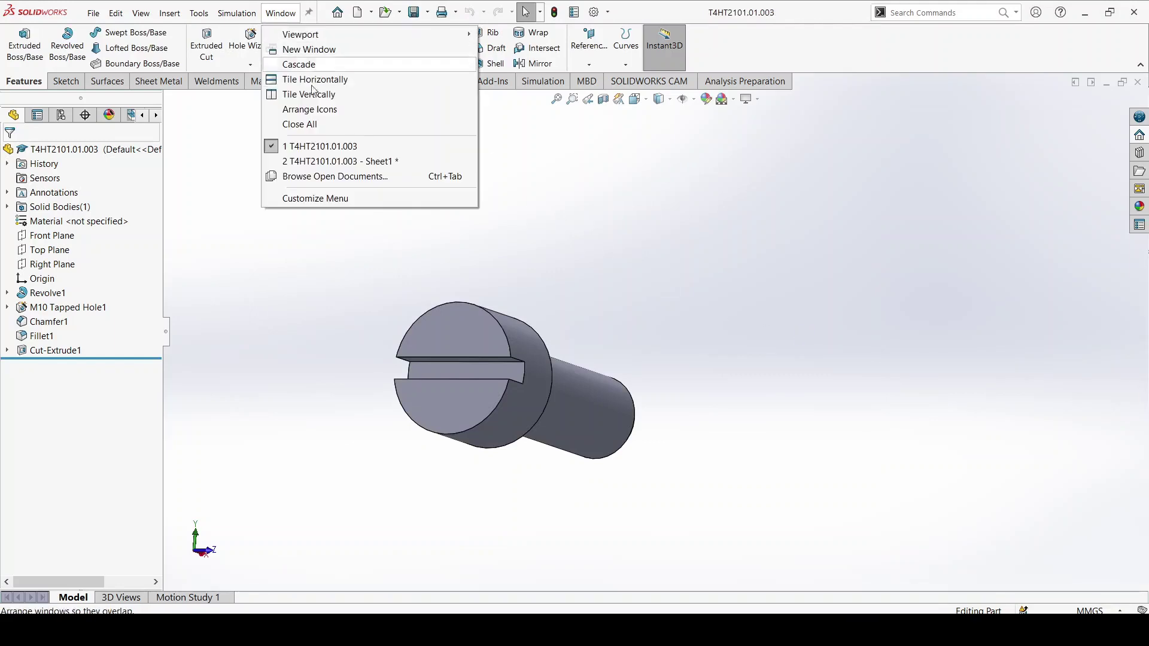
click(355, 163)
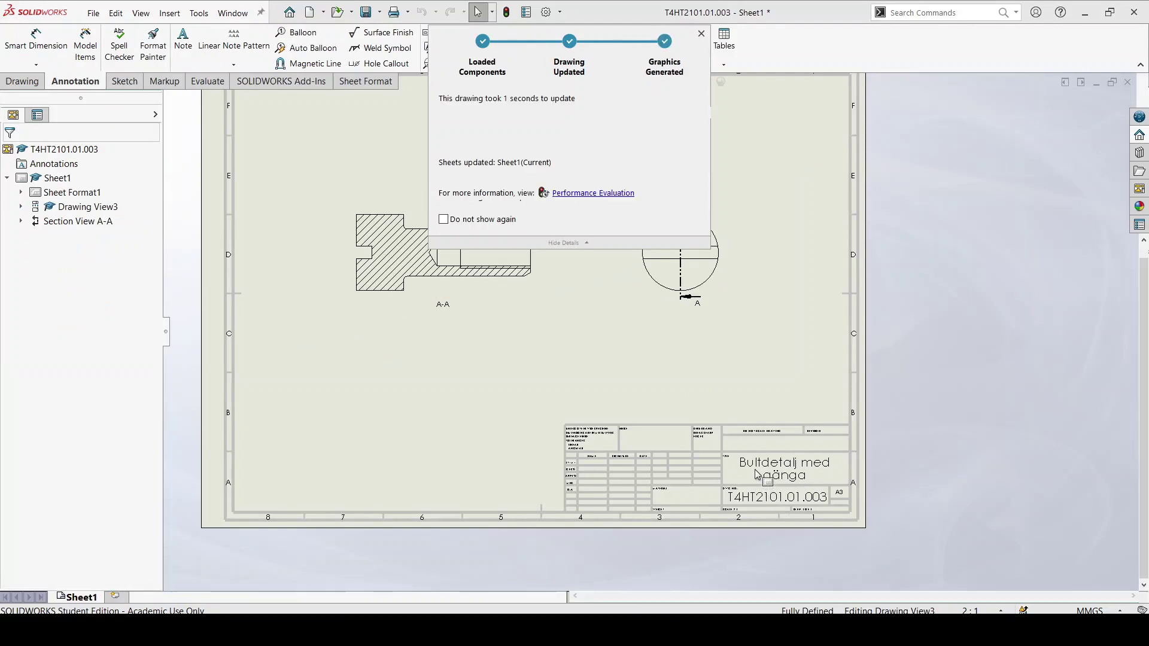
scroll(759, 476, down, 2)
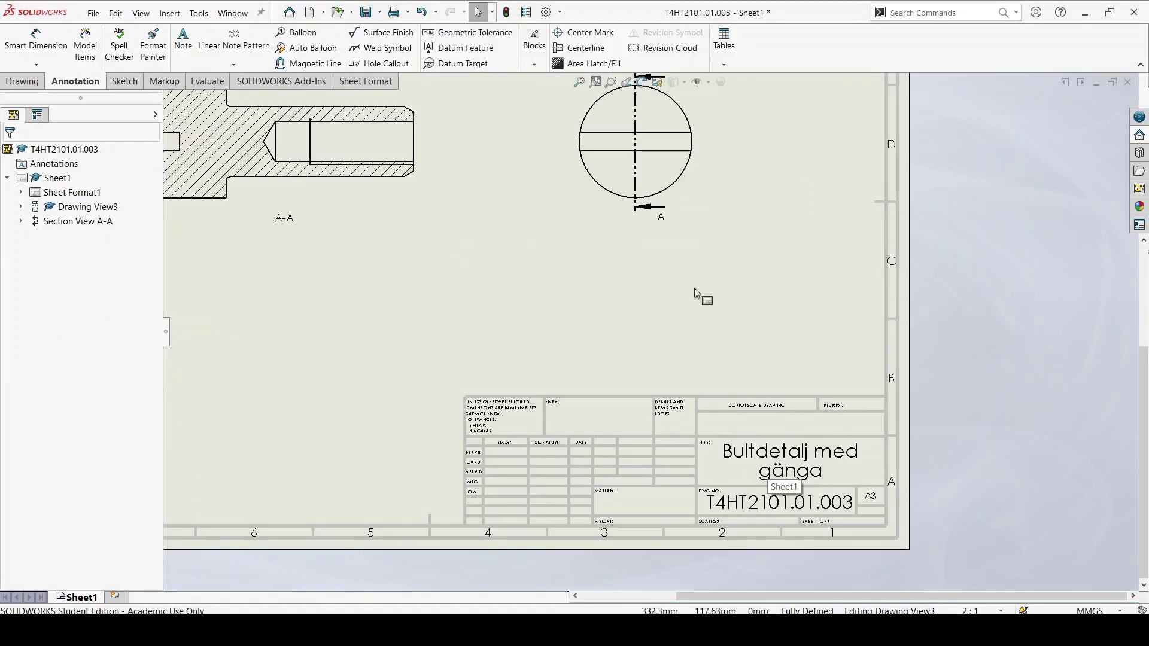
scroll(658, 329, up, 3)
scroll(587, 316, down, 1)
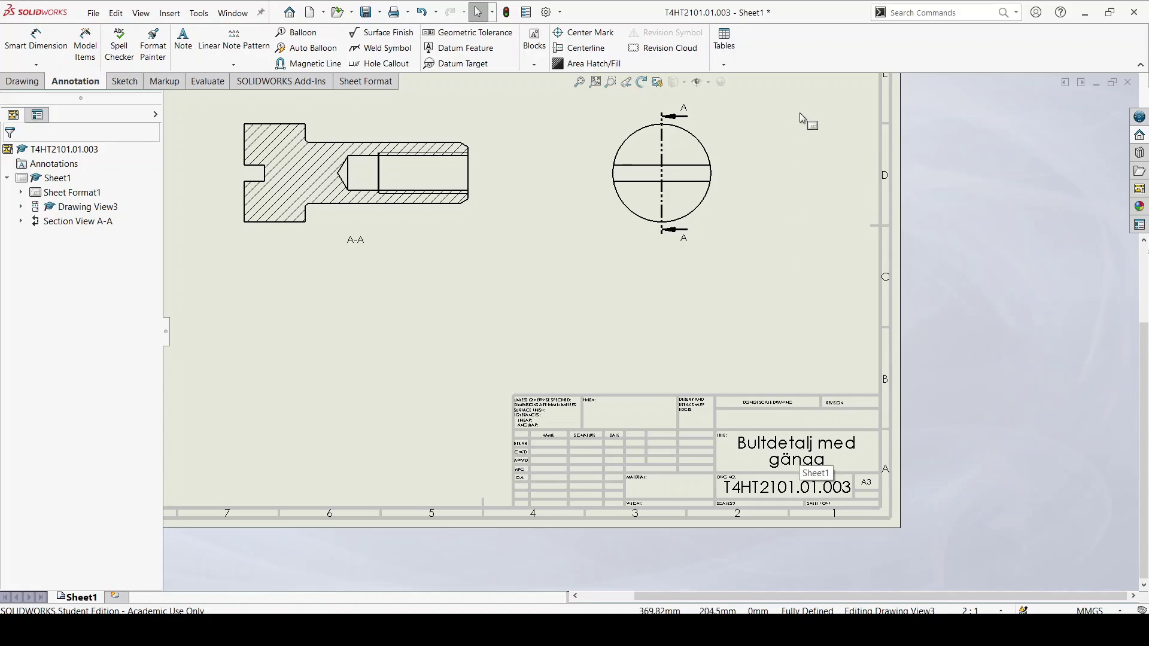
click(724, 65)
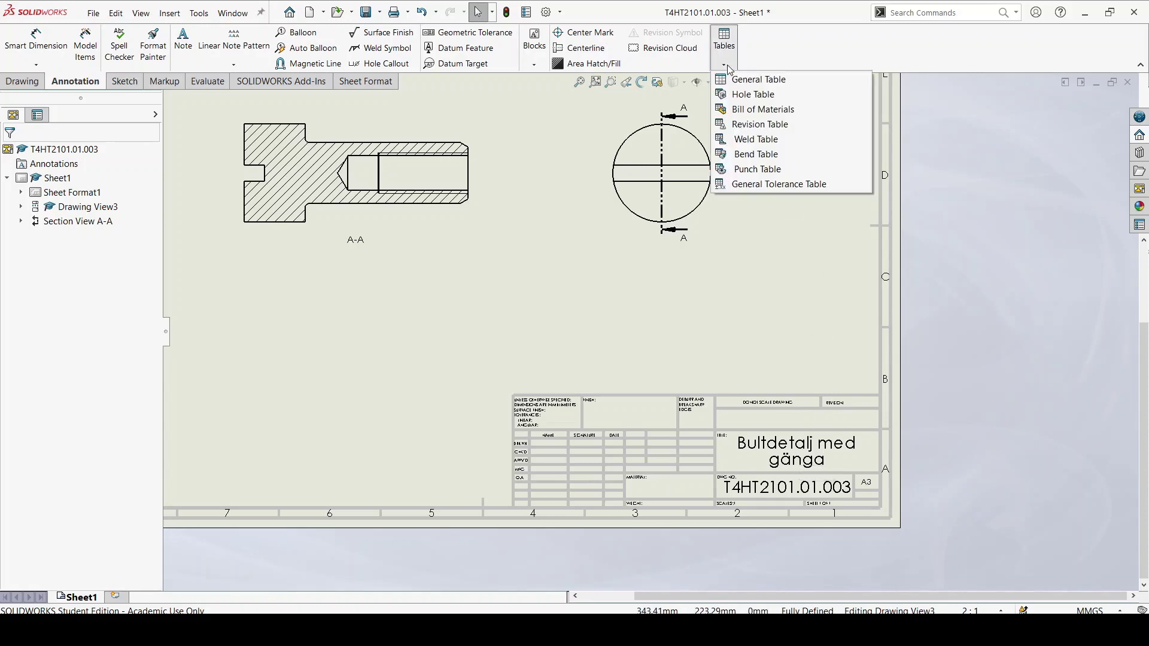
click(770, 110)
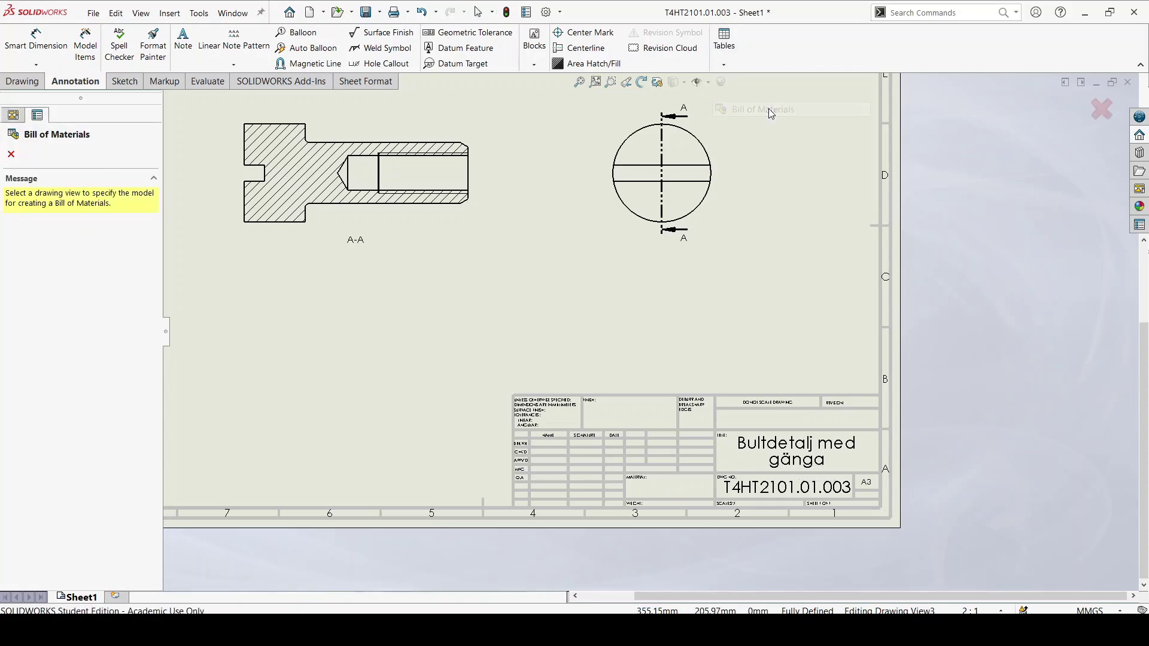
click(456, 229)
click(11, 154)
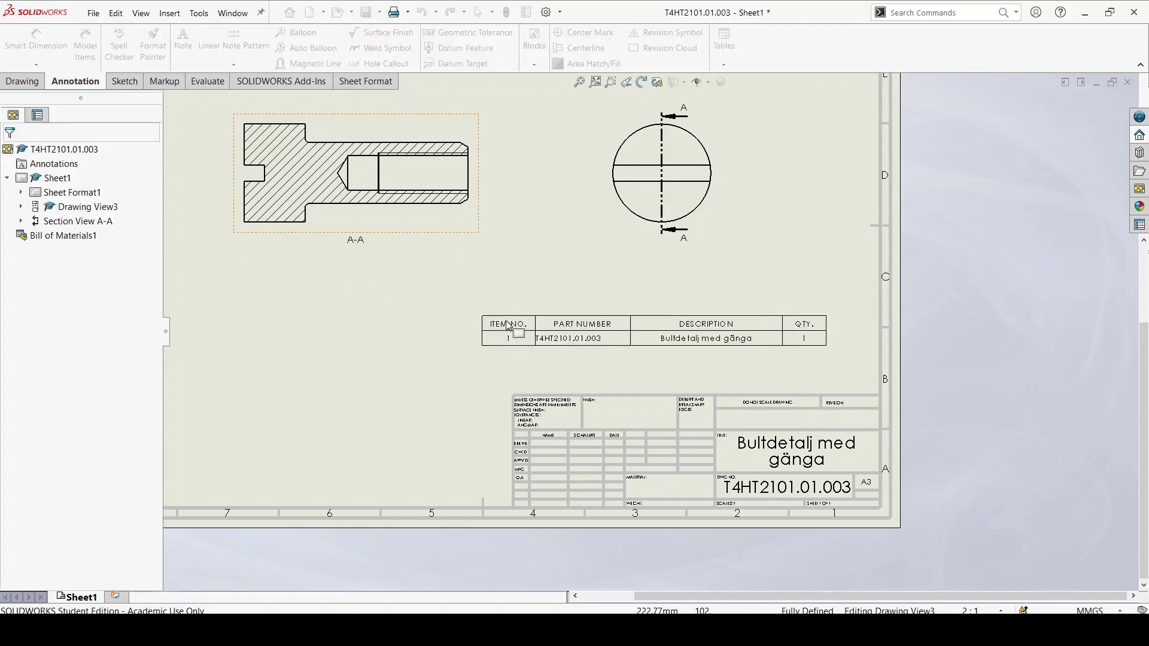
click(674, 391)
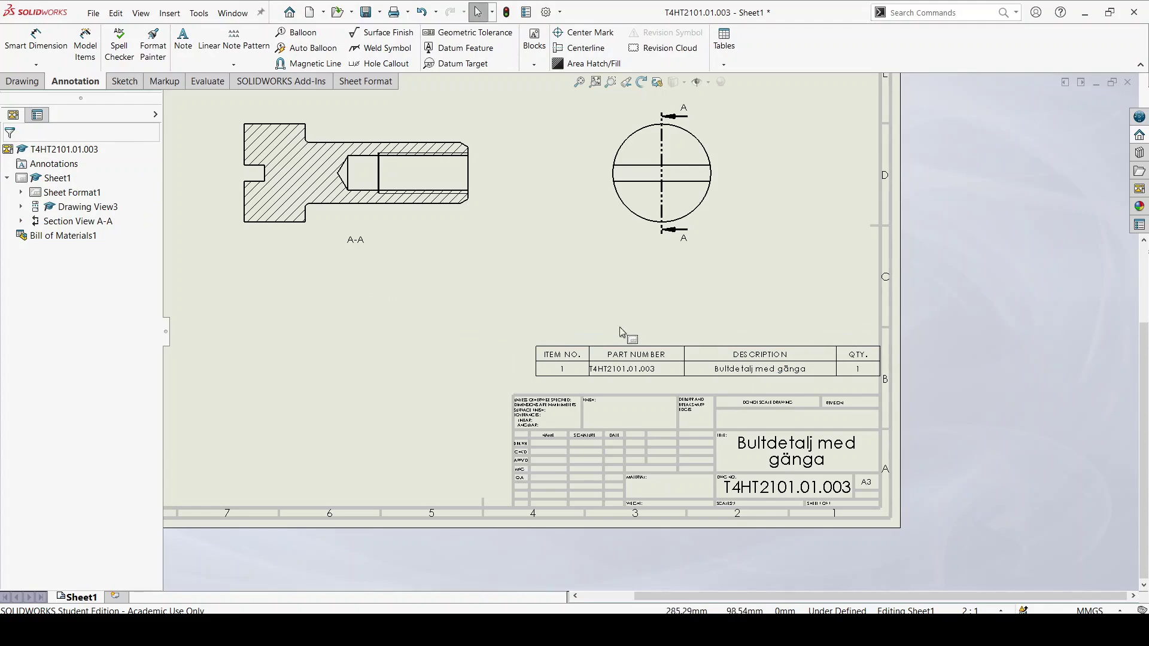
click(550, 350)
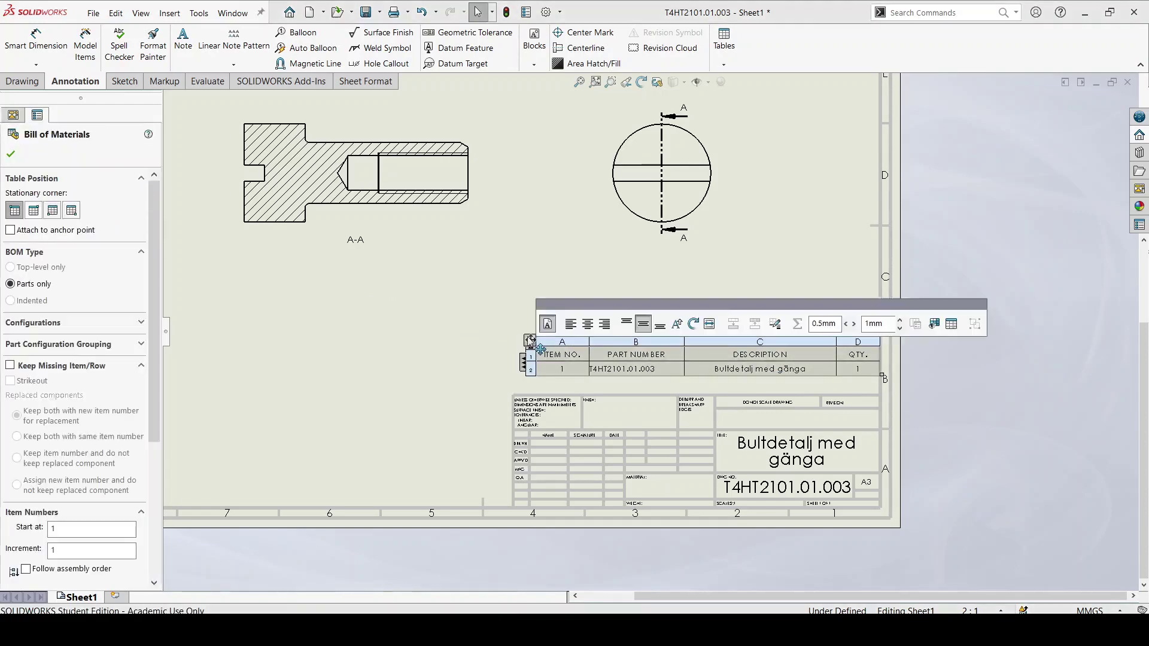
key(Delete)
scroll(694, 475, down, 5)
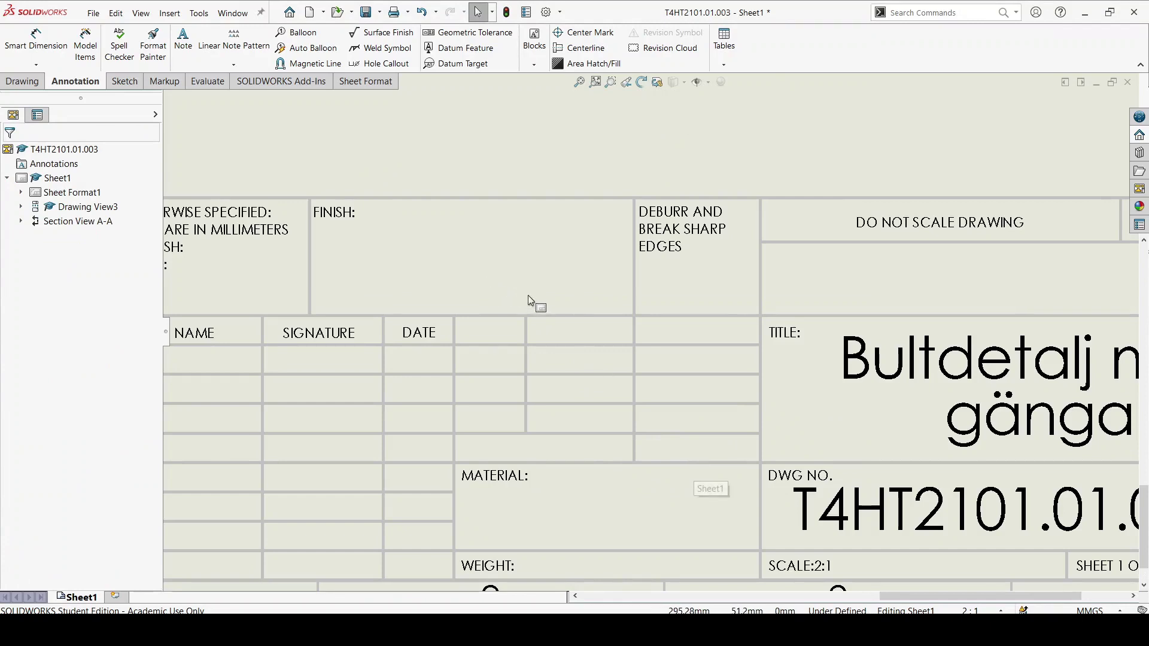
scroll(639, 326, up, 2)
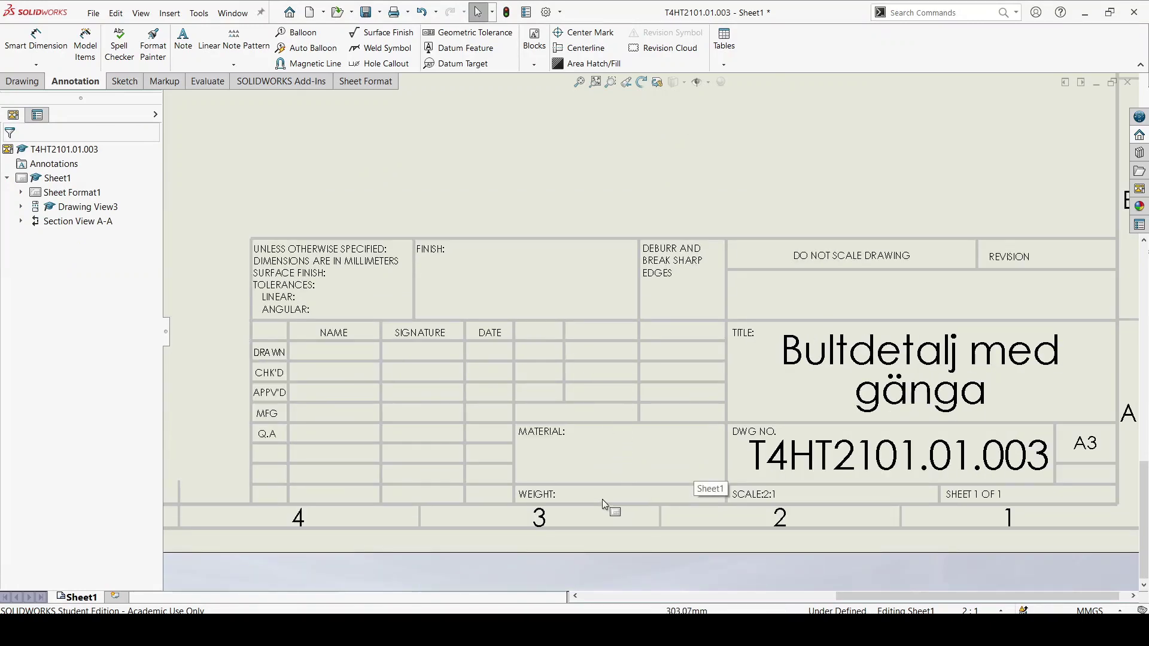
scroll(665, 262, up, 1)
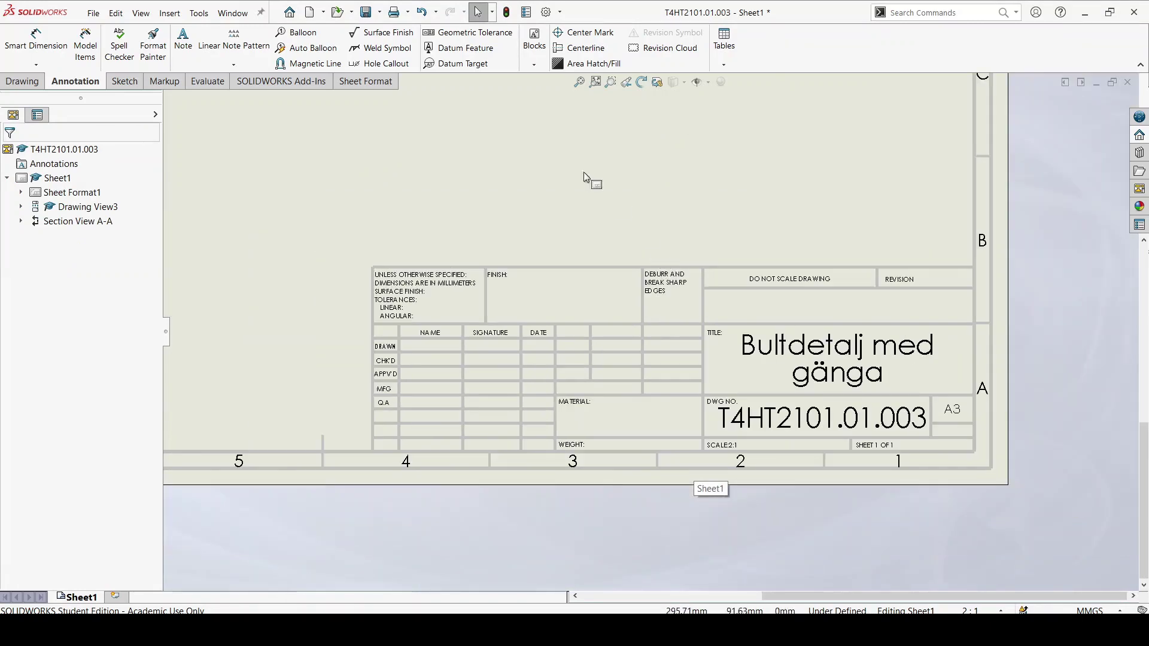
click(232, 12)
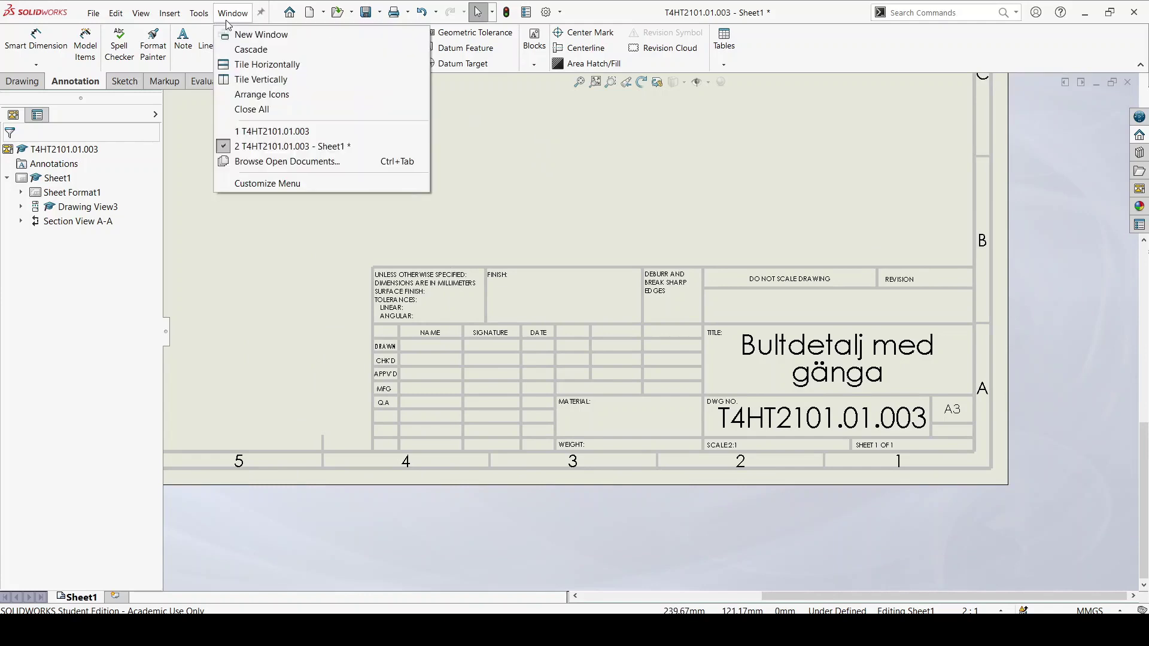
- On the bolt part, apply DIN Steel (Free Cutting) 1.0718 (11SMnPb30) as the material
click(285, 132)
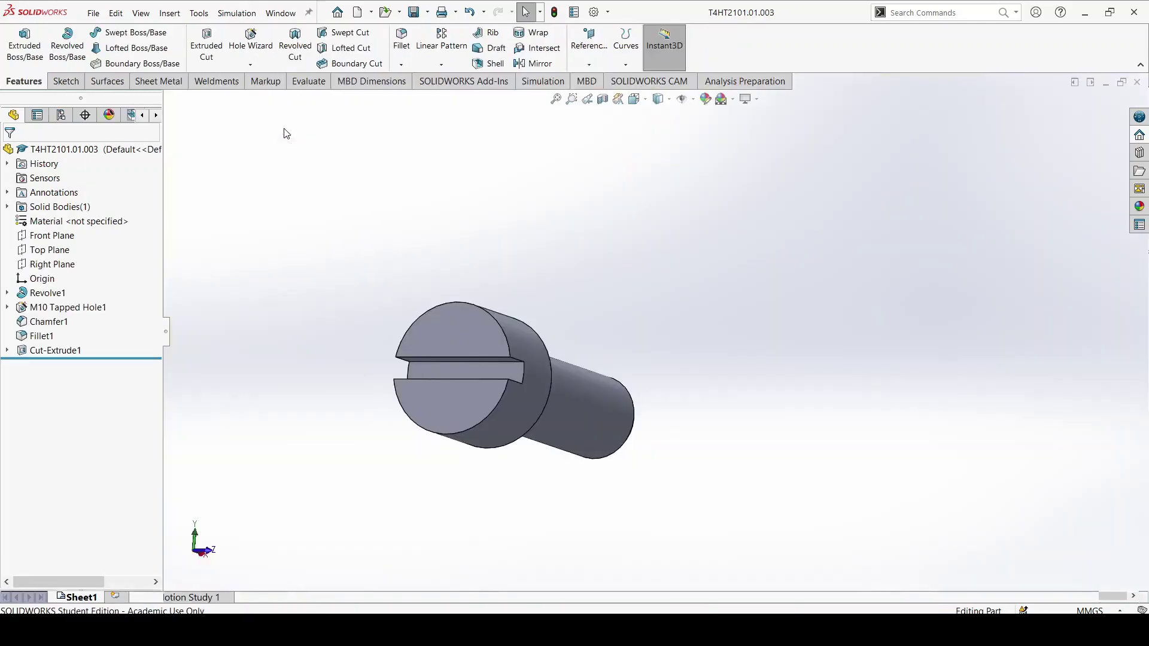
right_click(96, 223)
click(126, 227)
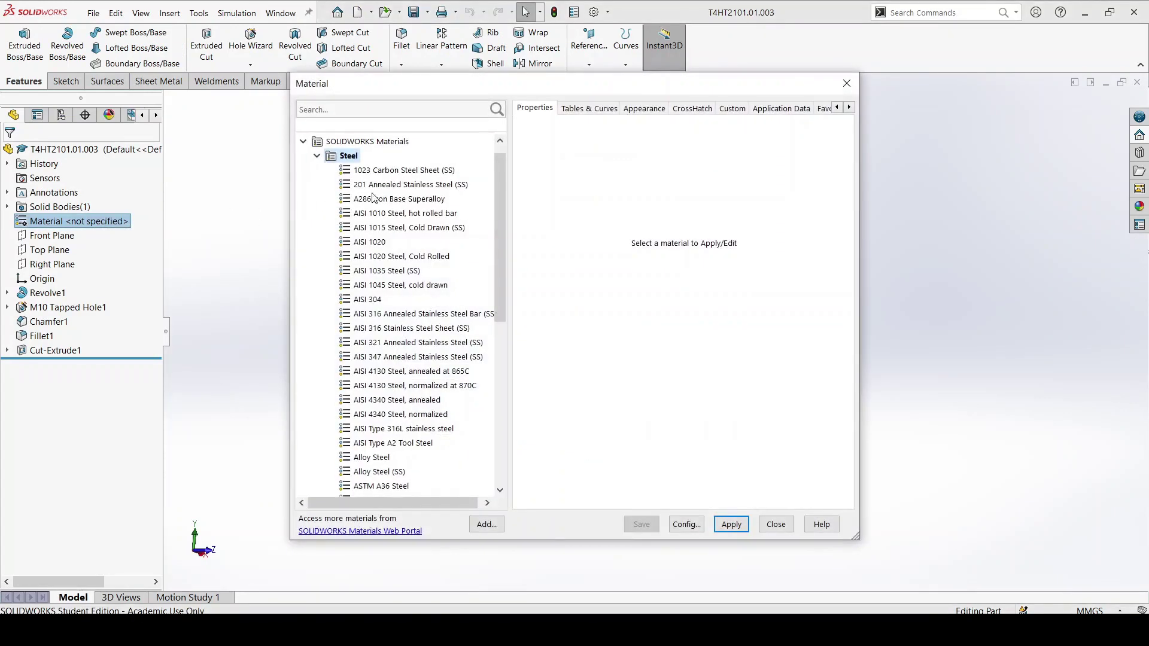
click(317, 156)
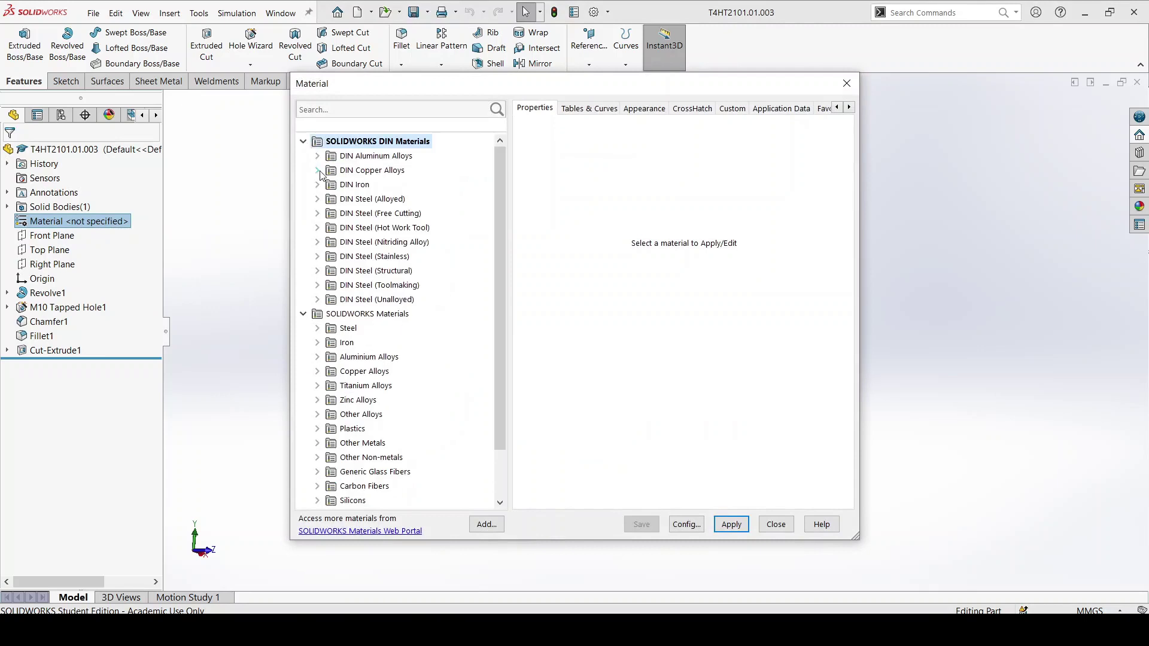
click(317, 213)
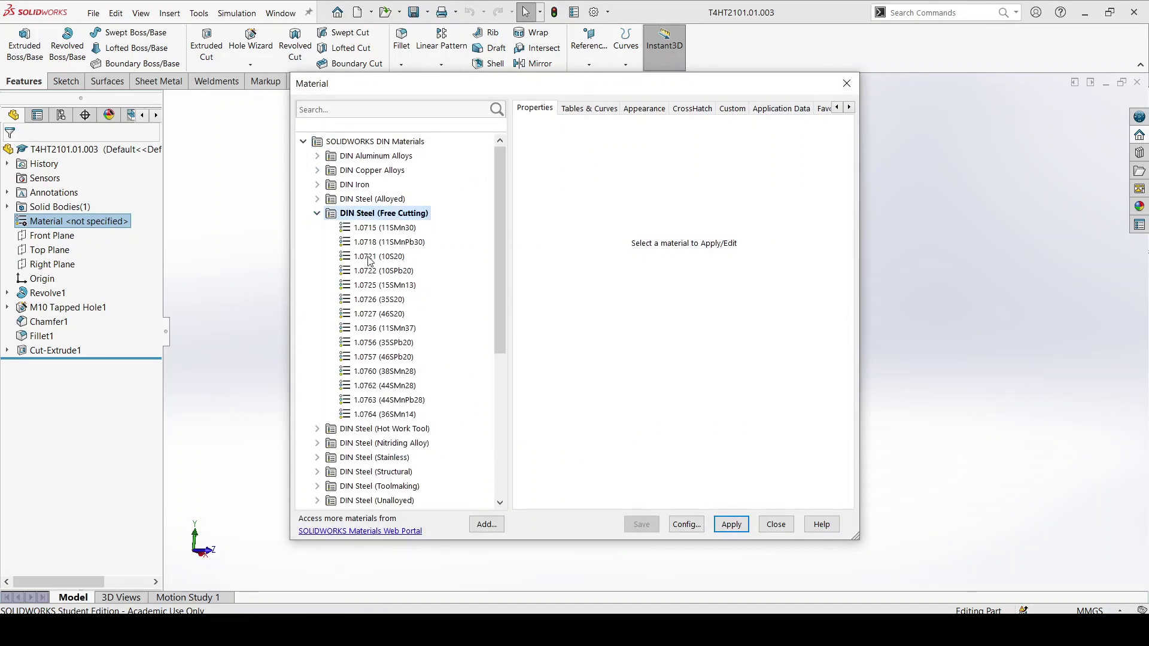
click(383, 242)
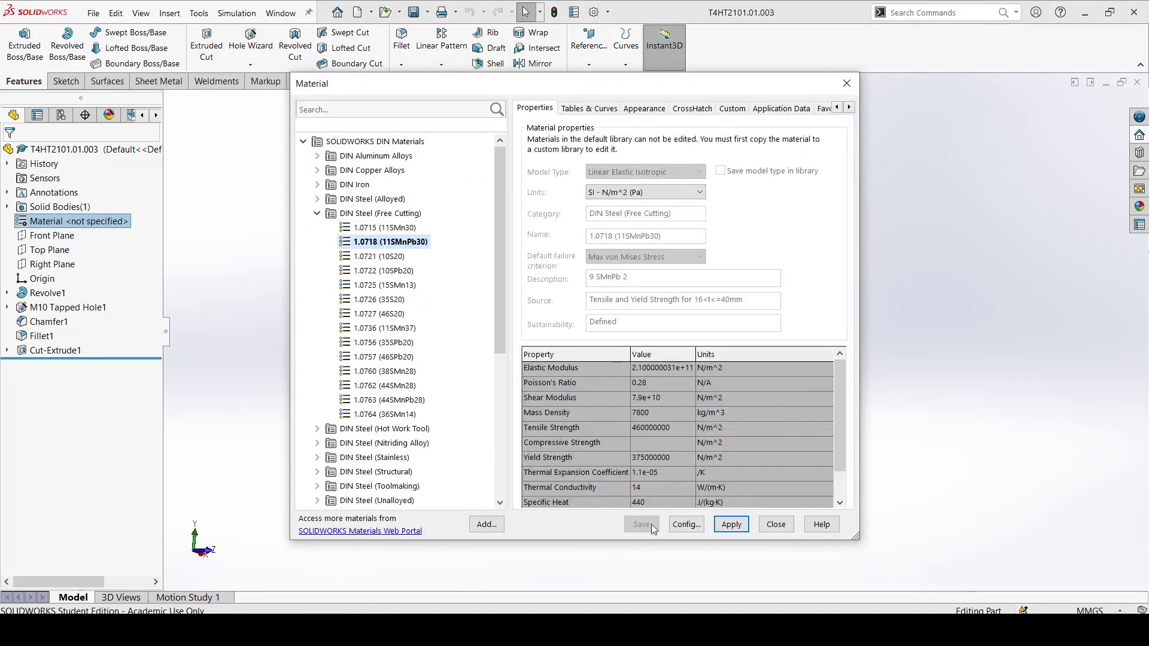
click(731, 524)
click(776, 524)
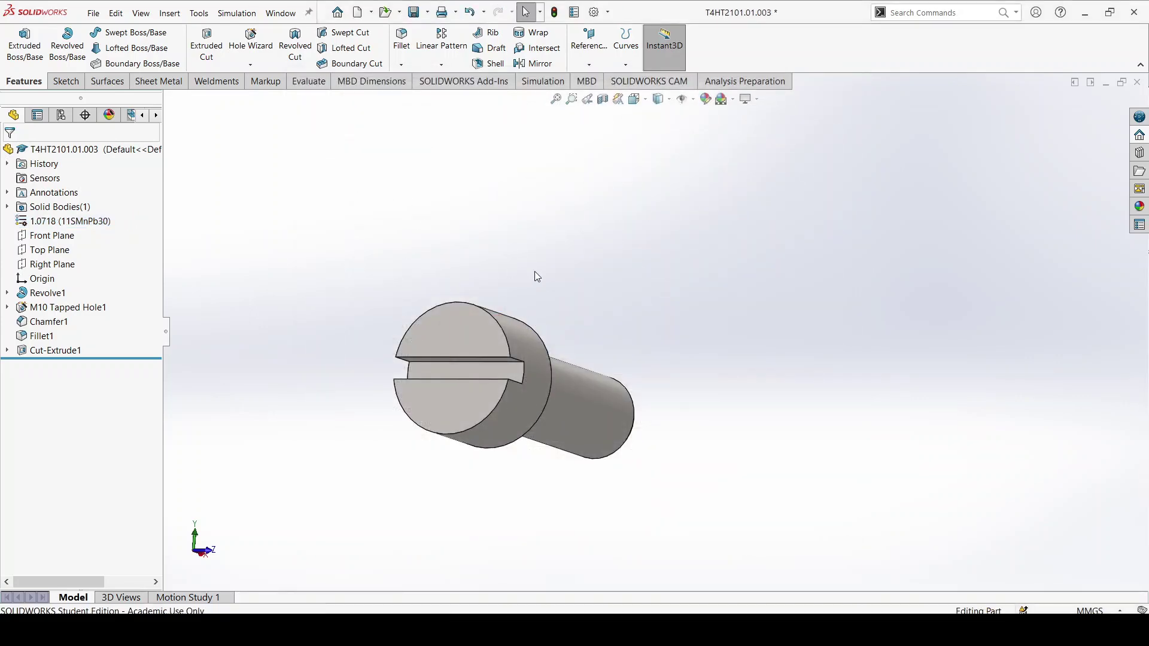
- Add a custom property named Material whose value links to the part's SW-Material
click(93, 13)
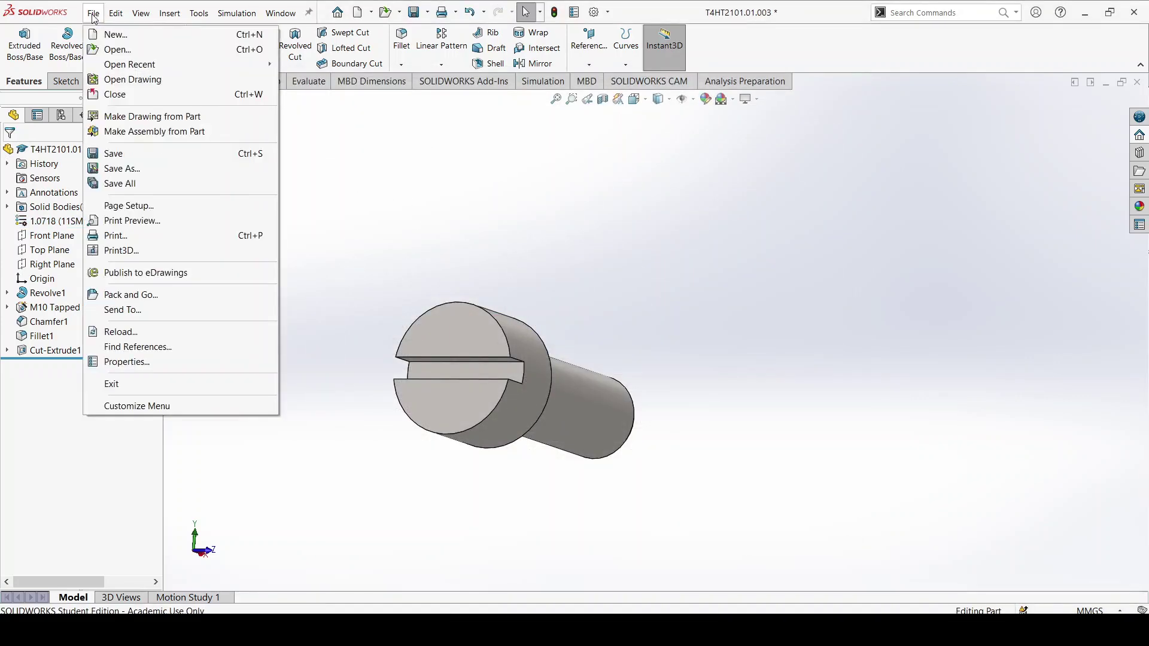
click(126, 362)
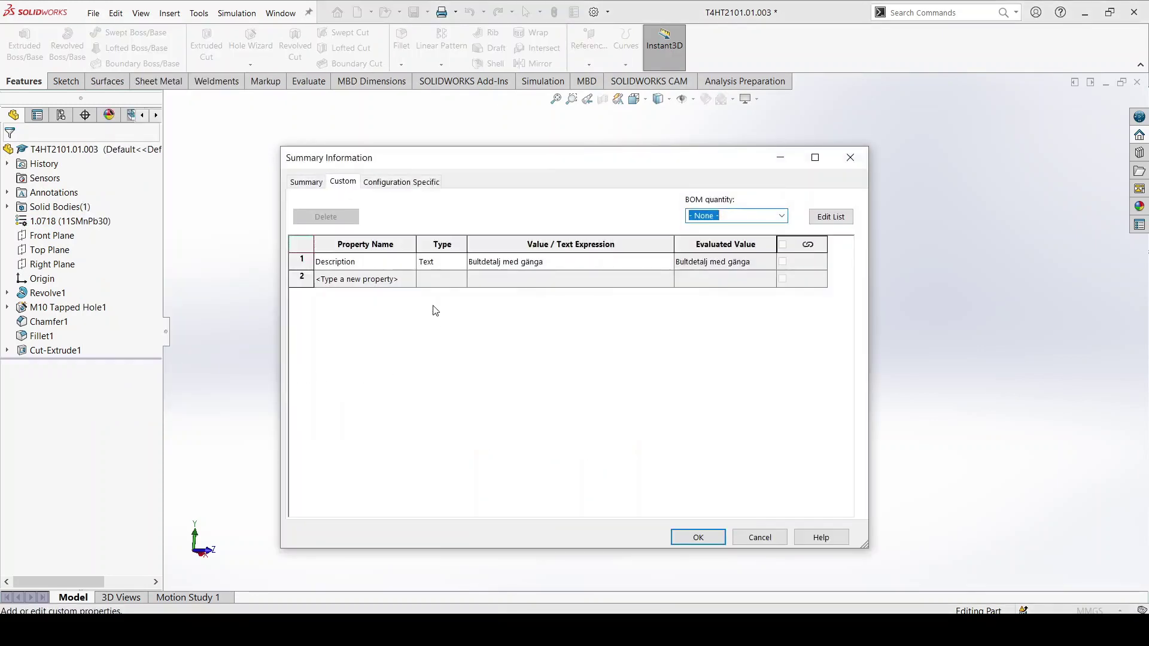
click(412, 281)
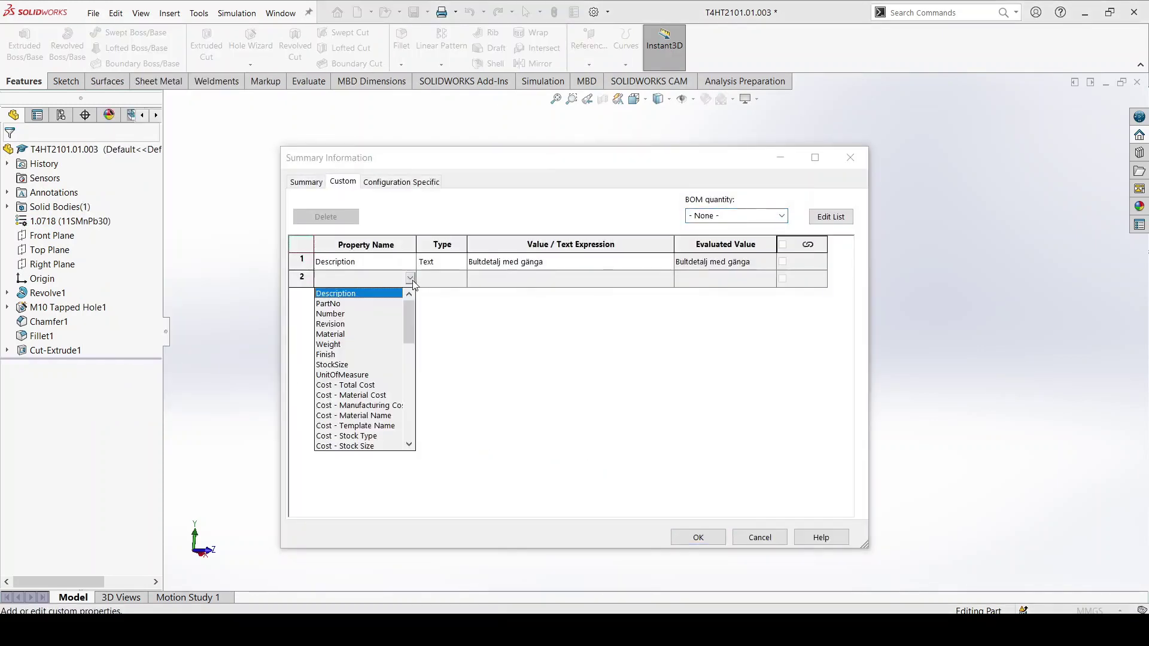
click(345, 334)
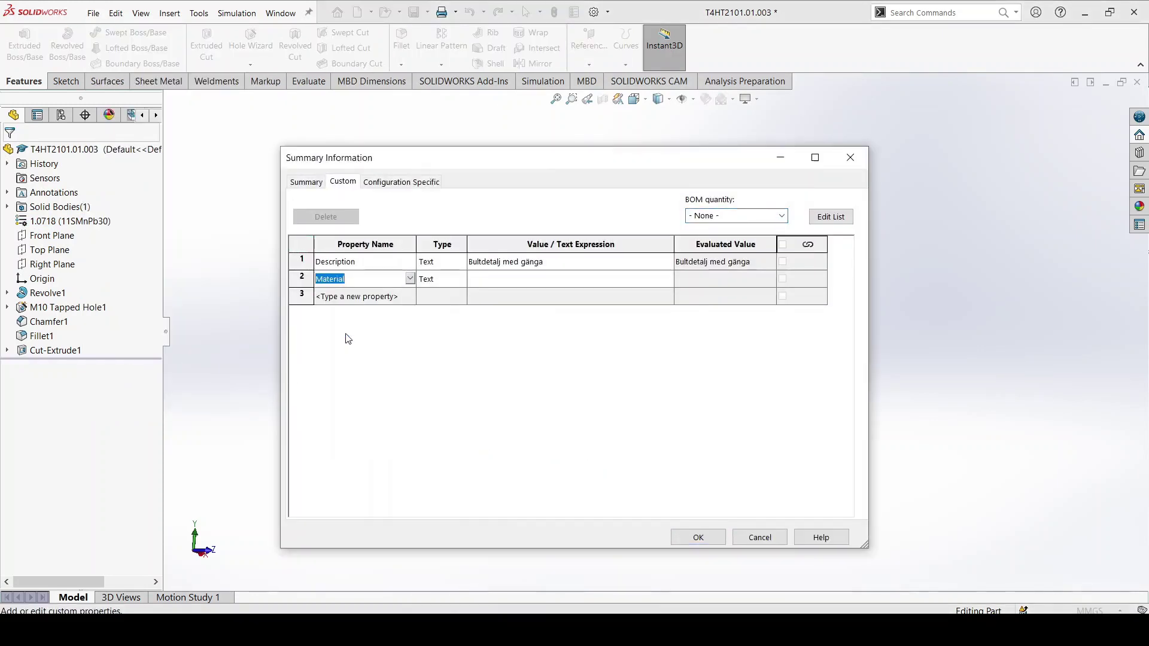
click(616, 280)
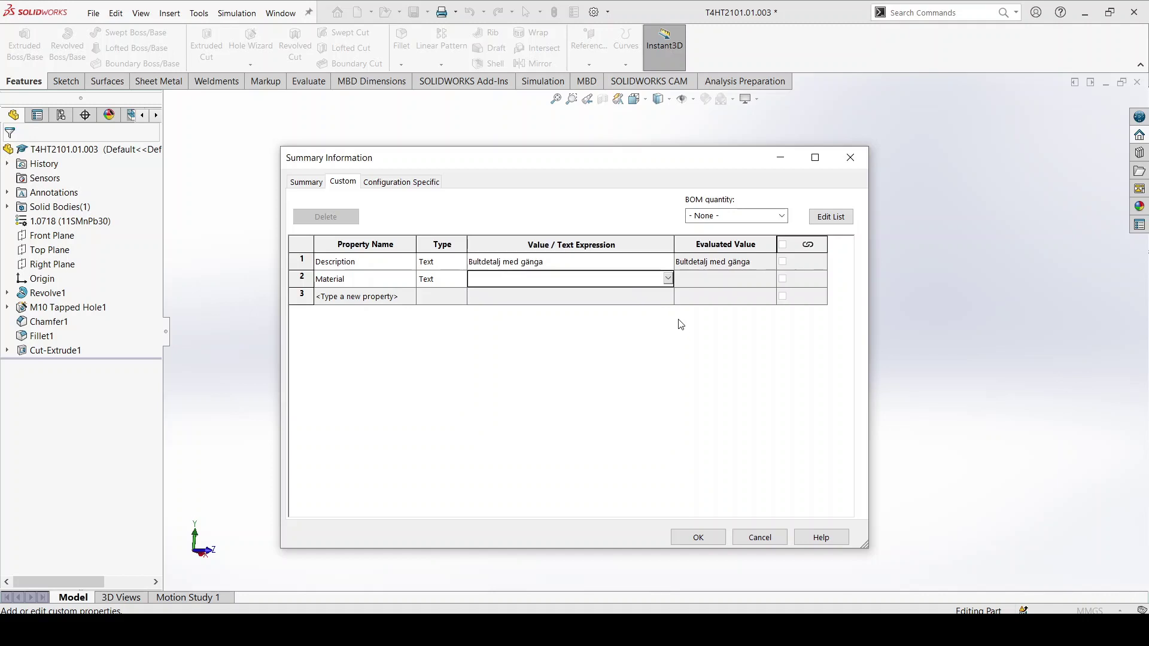
click(668, 279)
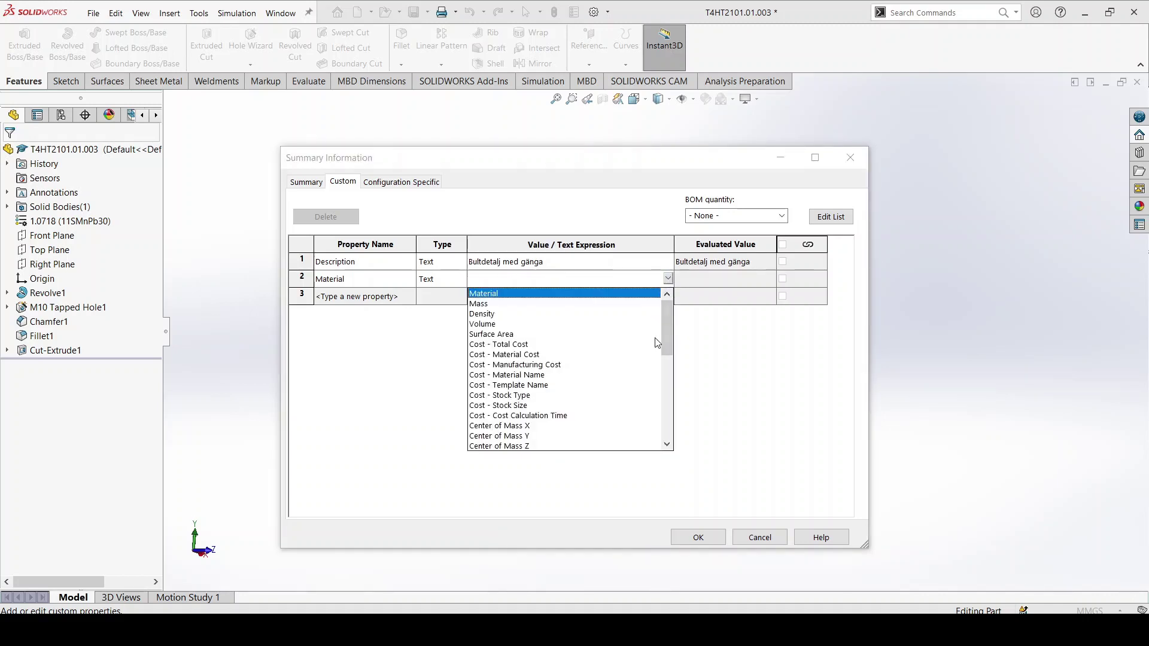
click(500, 295)
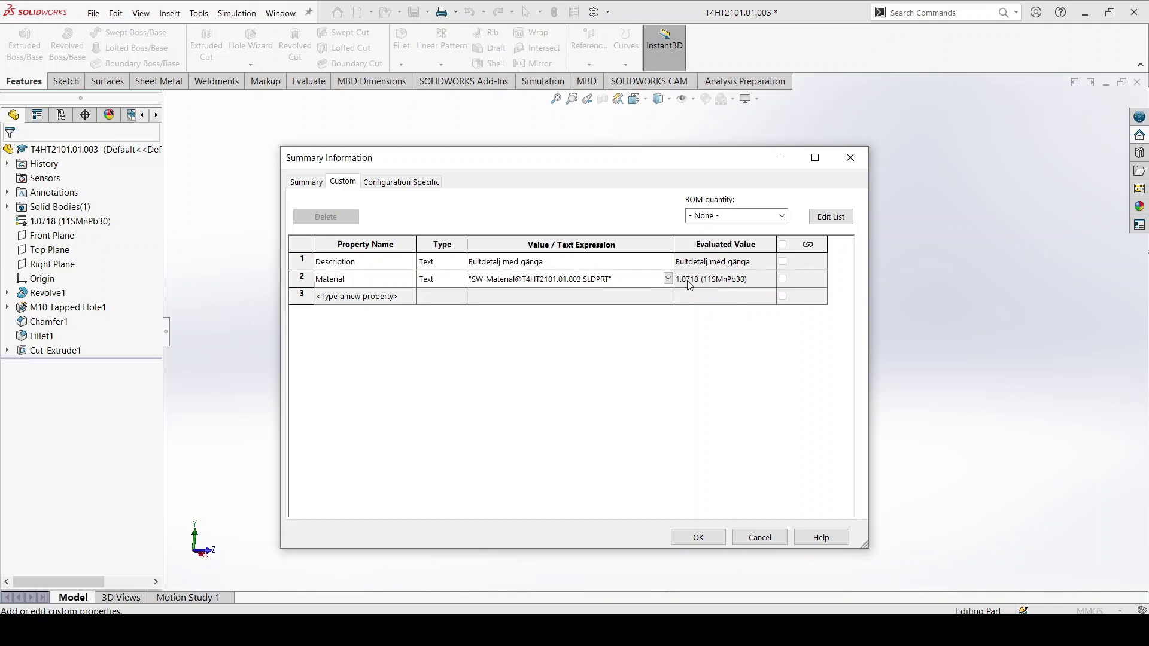
click(717, 537)
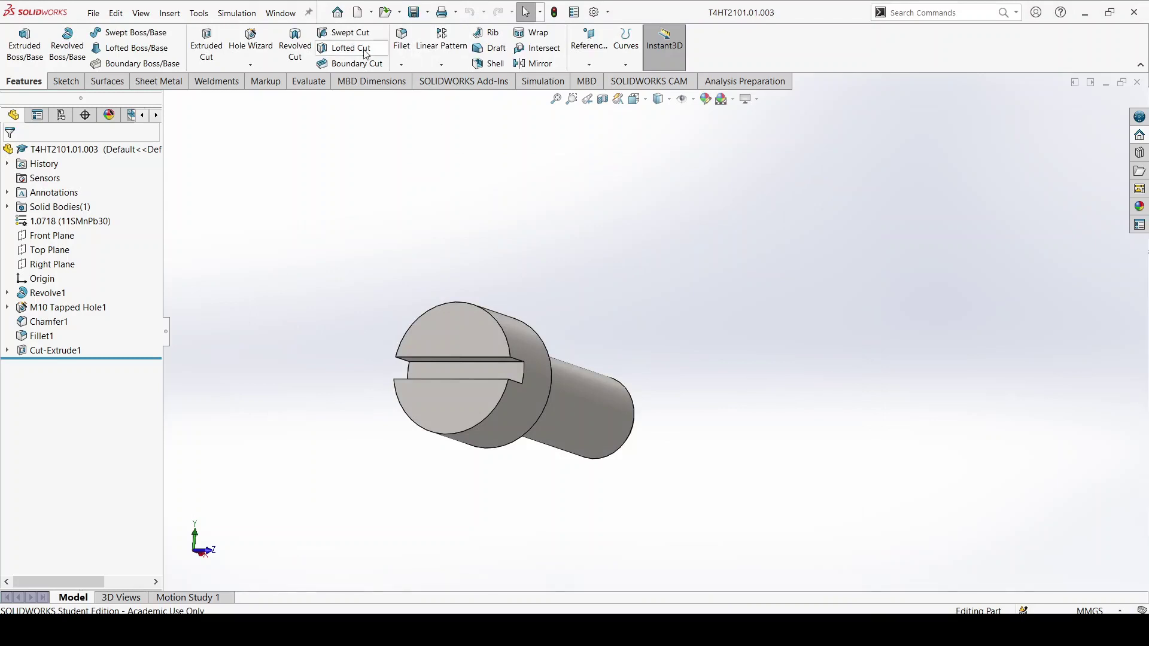
- Switch to the T4HT2101.01.003 - Sheet1 drawing and zoom in on the title block's MATERIAL cell
click(280, 13)
click(327, 161)
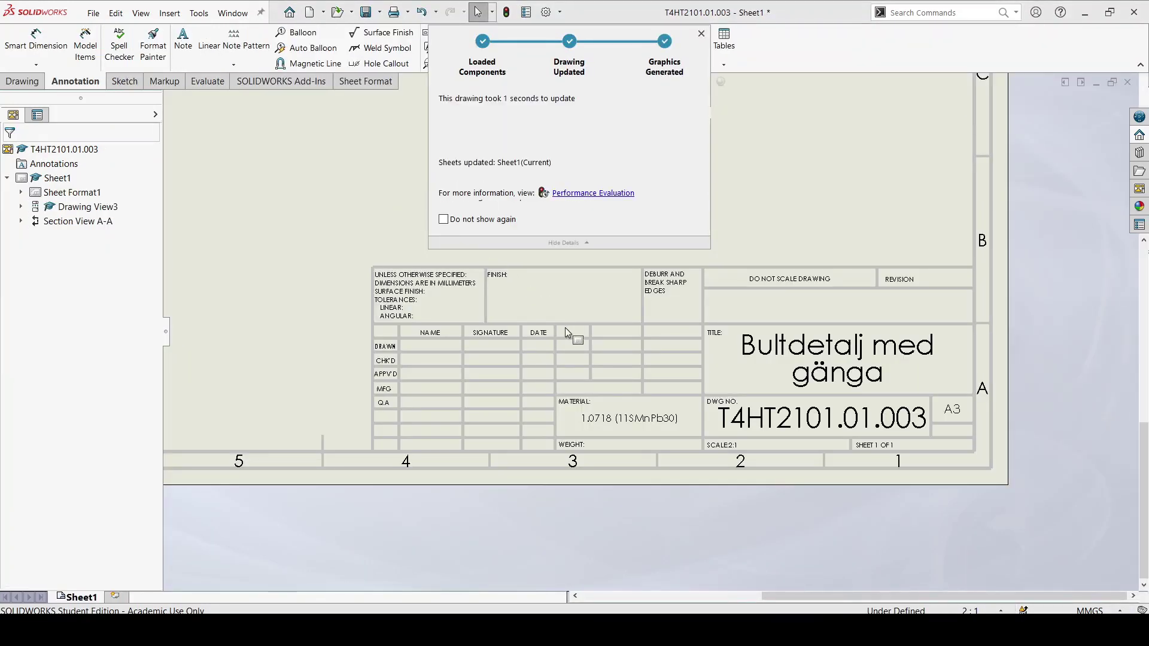
scroll(629, 436, up, 3)
scroll(641, 375, down, 2)
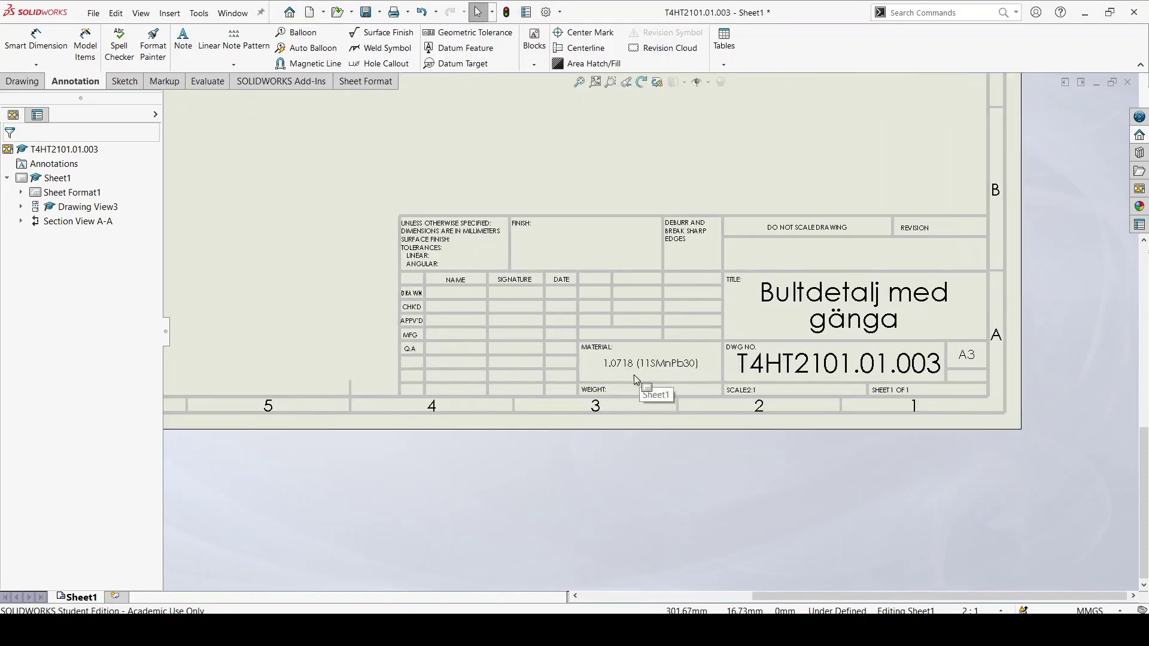
scroll(634, 377, up, 5)
- Back on the bolt part, change the material to free-cutting steel 1.0715 (11SMn30)
click(233, 13)
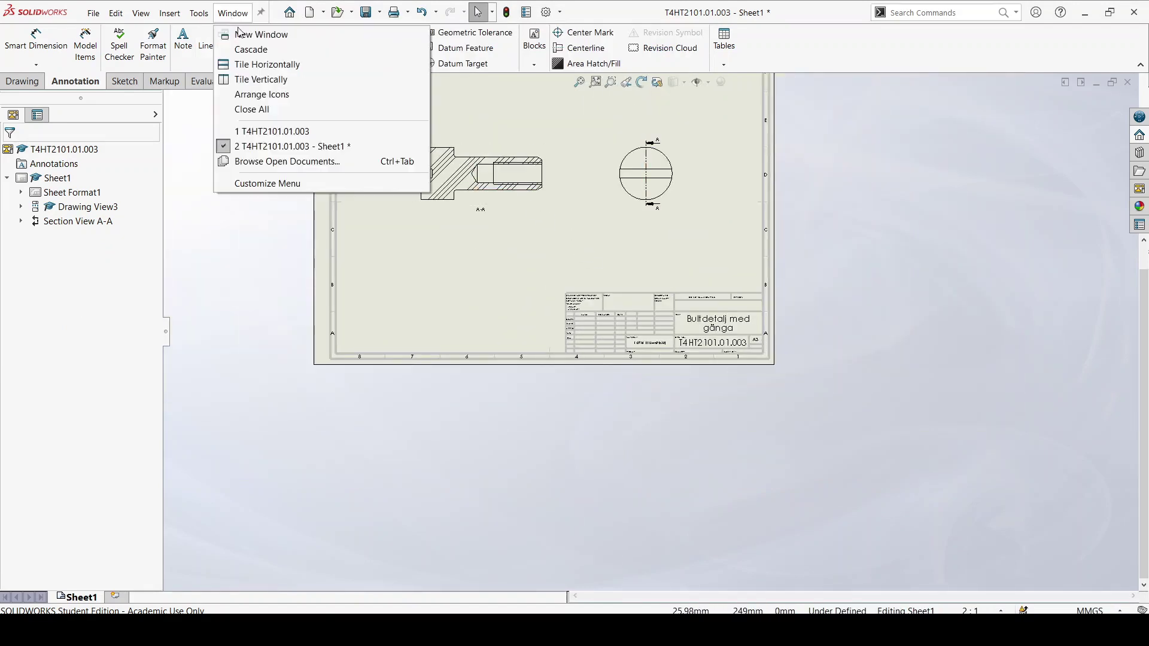
click(269, 131)
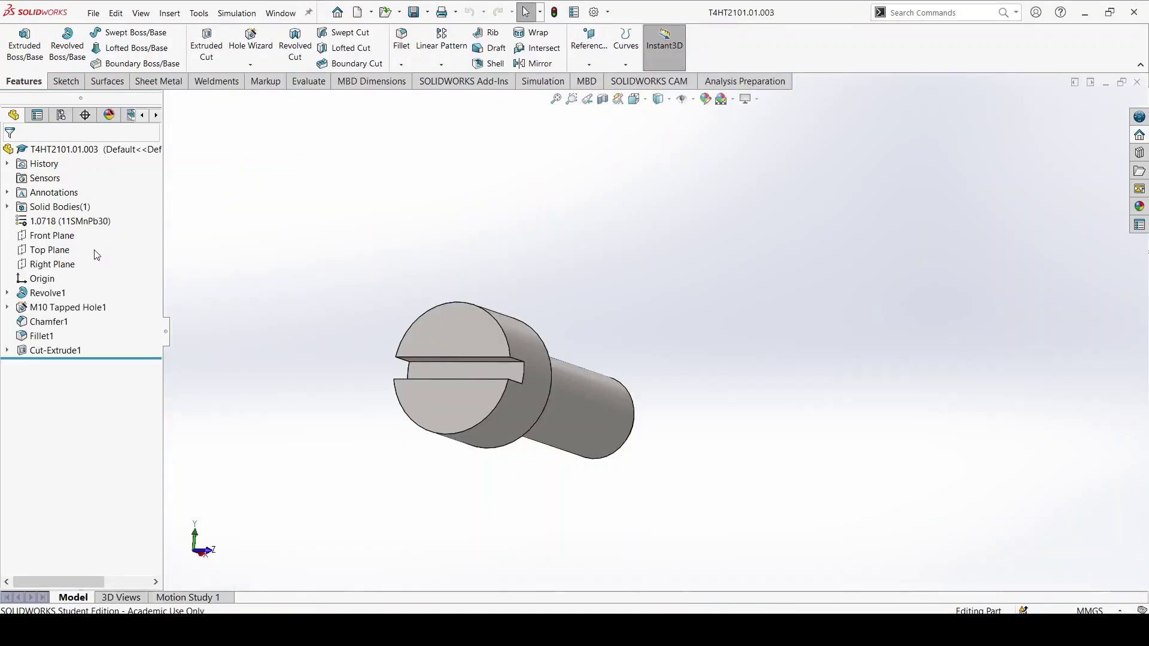
right_click(74, 222)
click(103, 229)
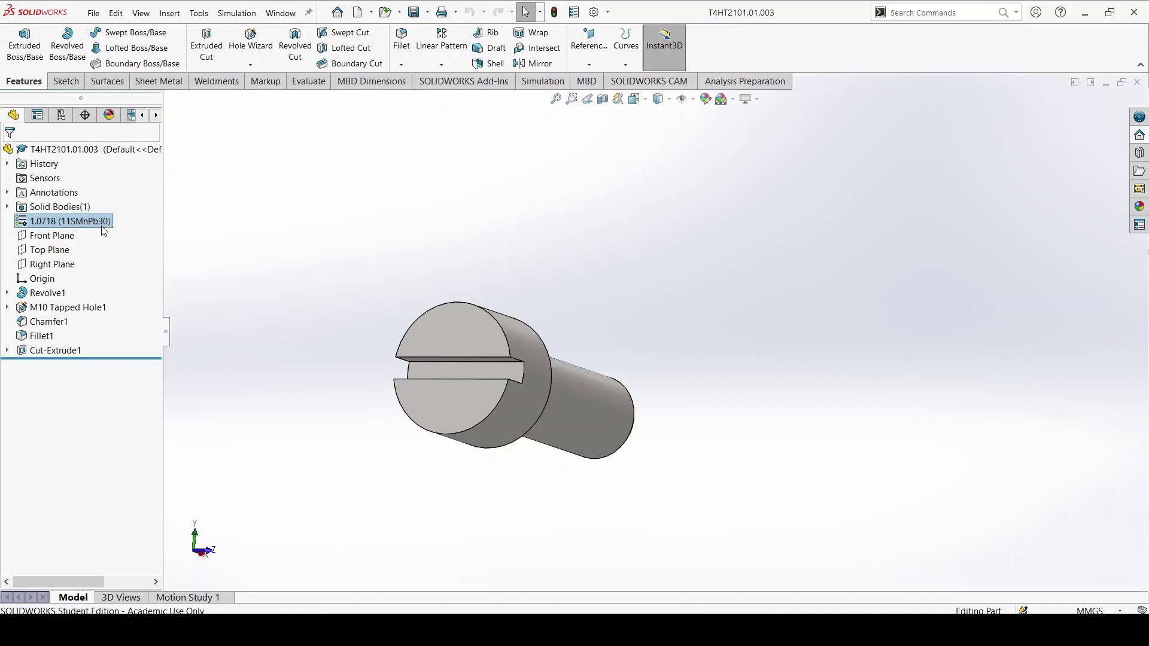
click(377, 229)
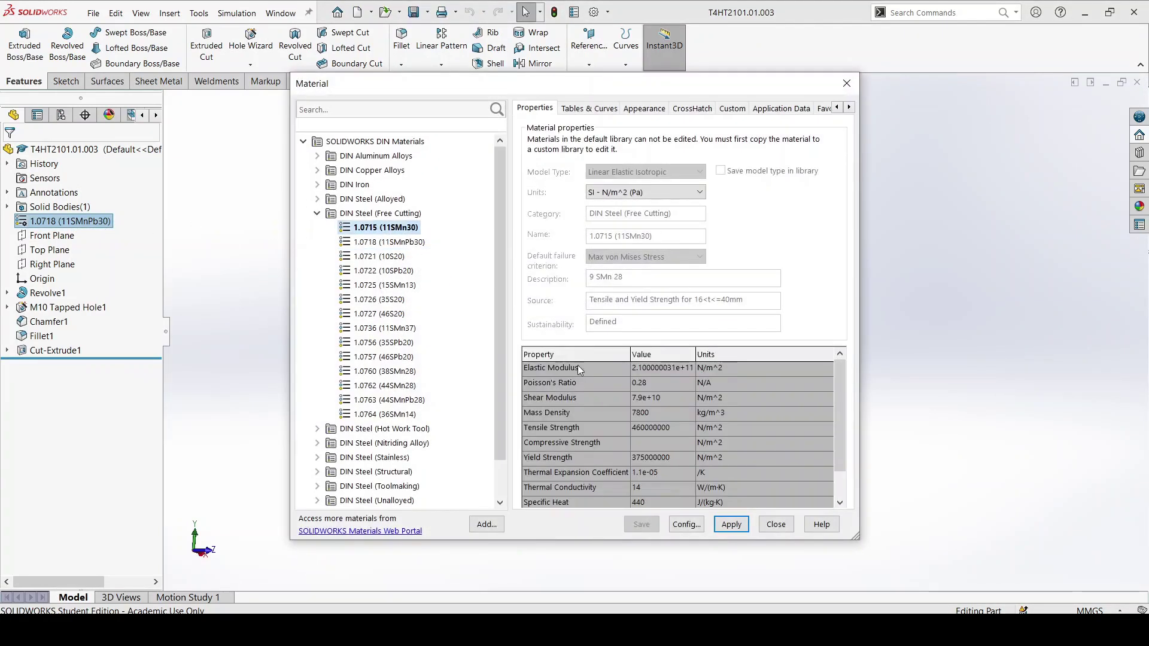
click(729, 525)
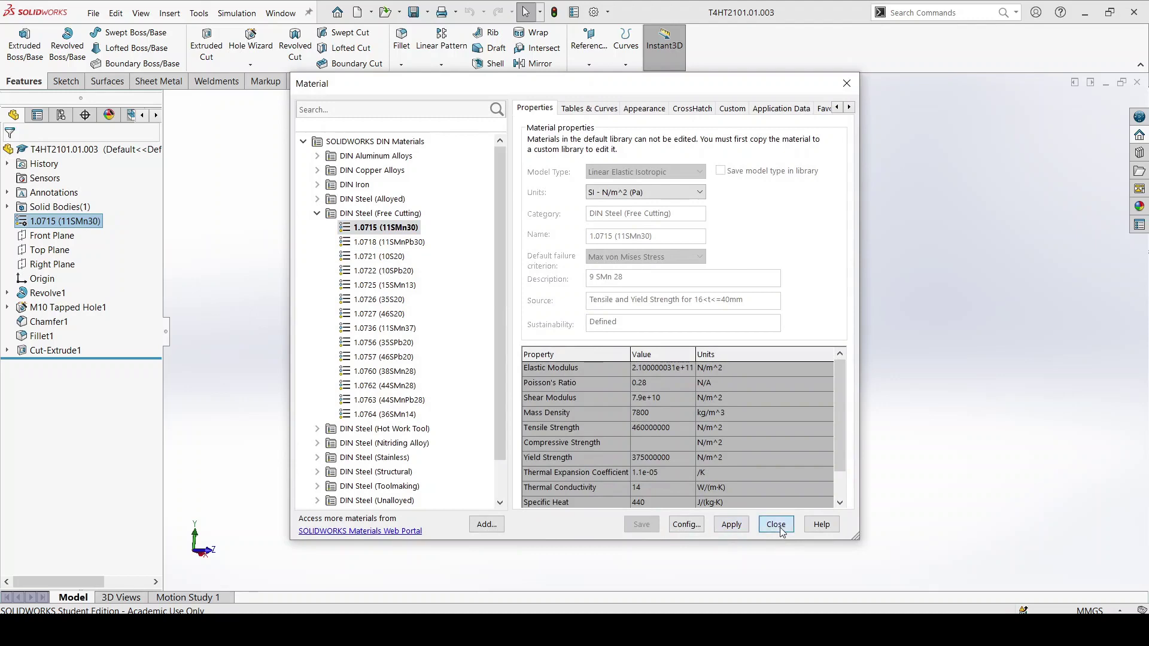
click(776, 525)
click(93, 13)
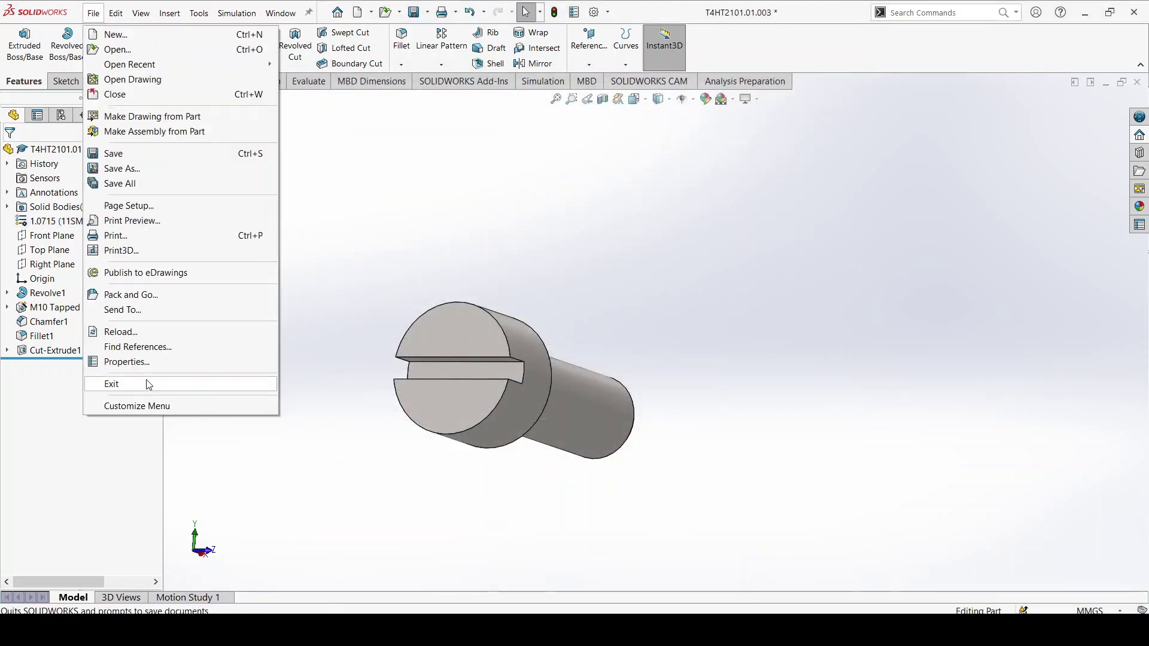
- Add a Finish custom property with value Svärtas
click(144, 362)
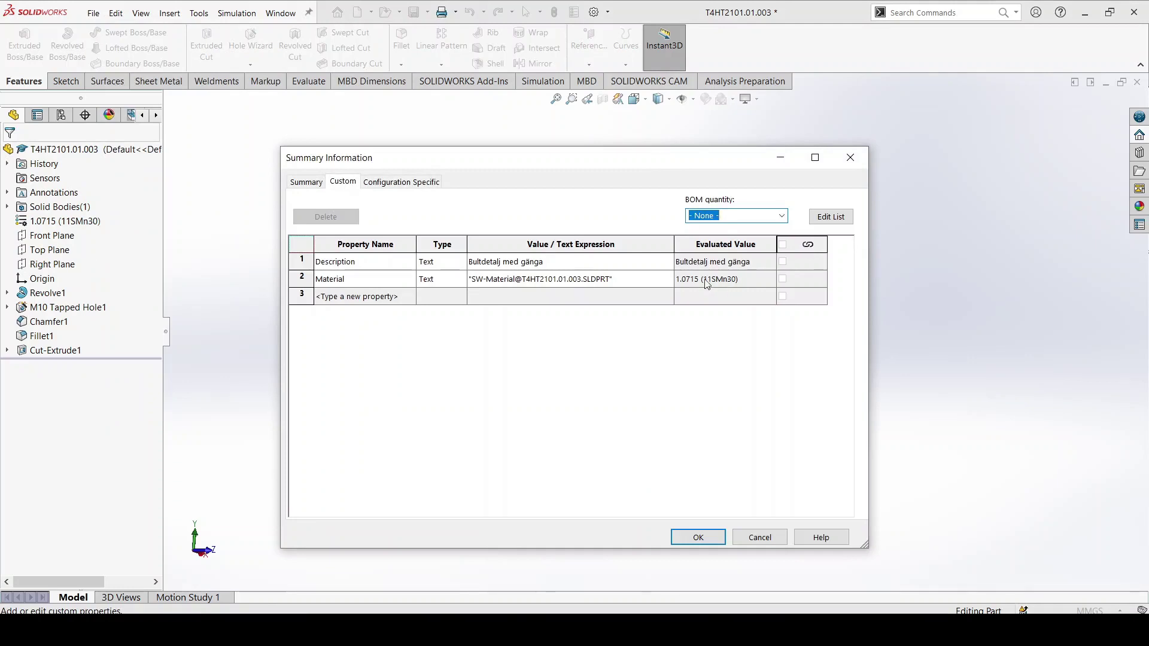
click(410, 299)
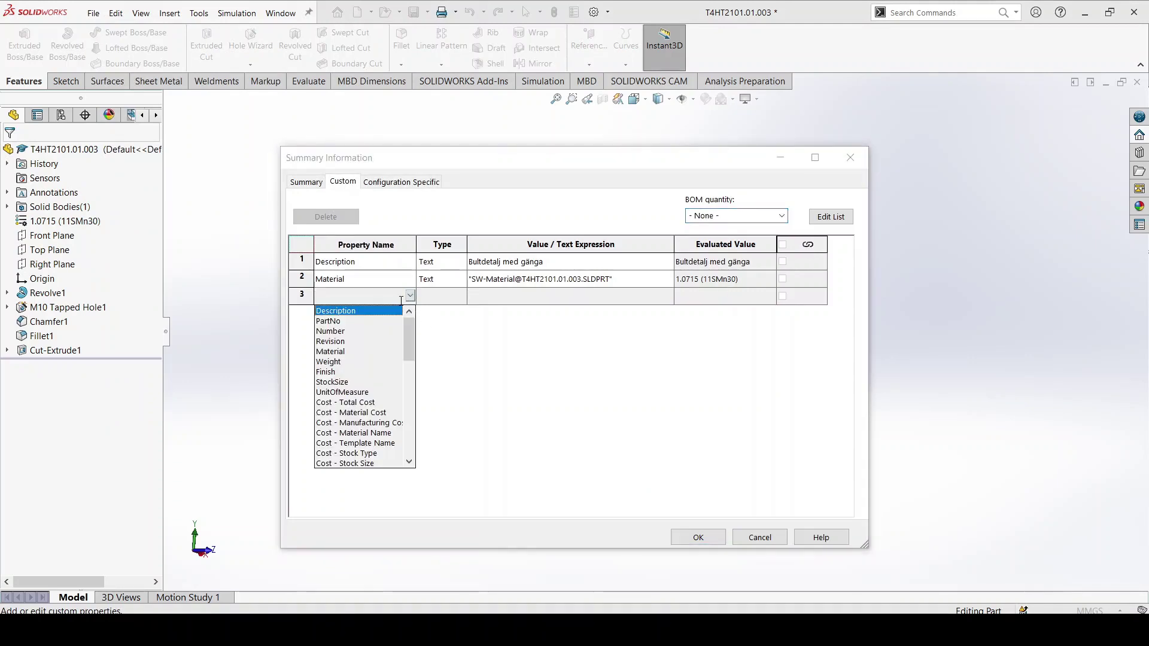
key(Escape)
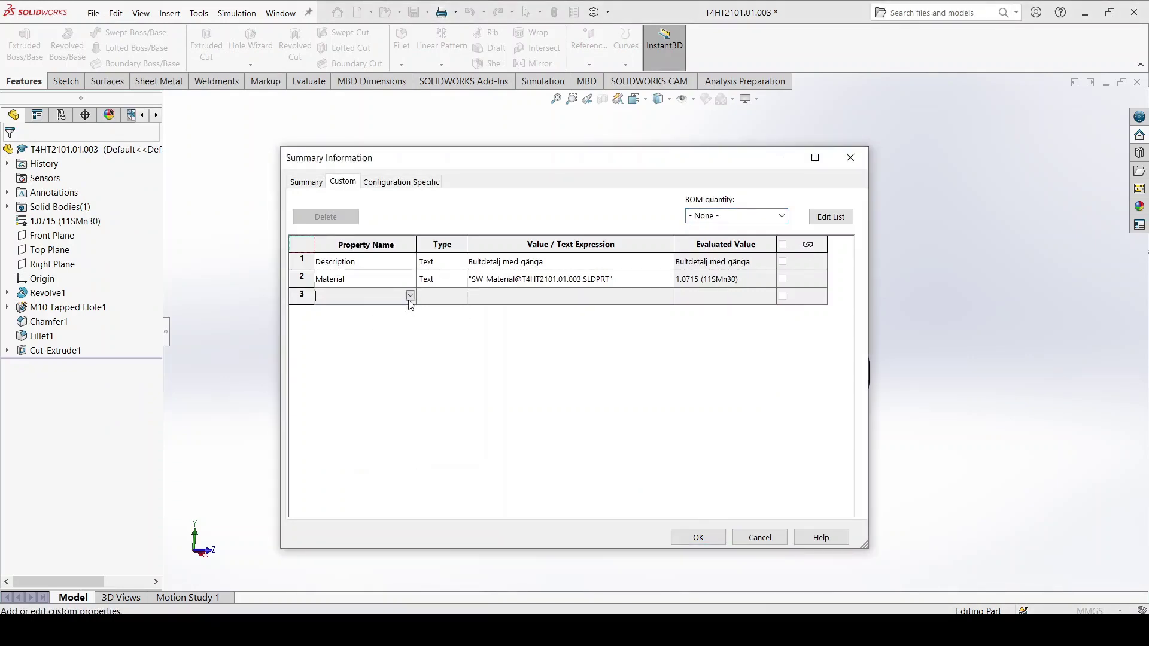
click(410, 297)
click(352, 372)
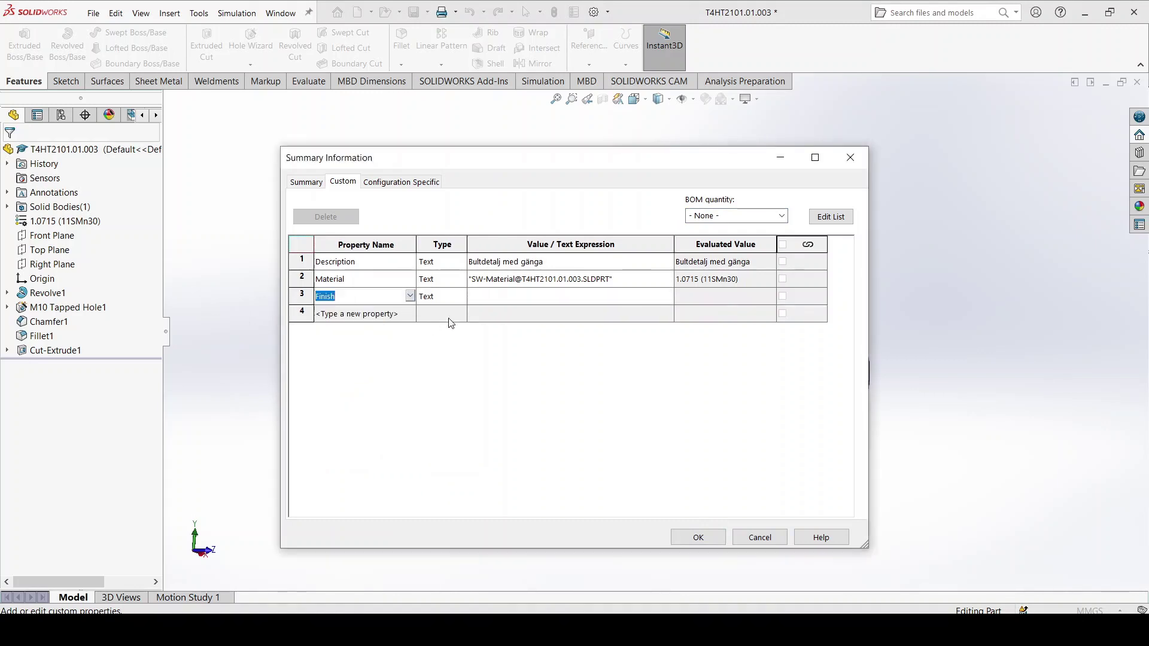
click(498, 299)
click(519, 296)
text(Svärta)
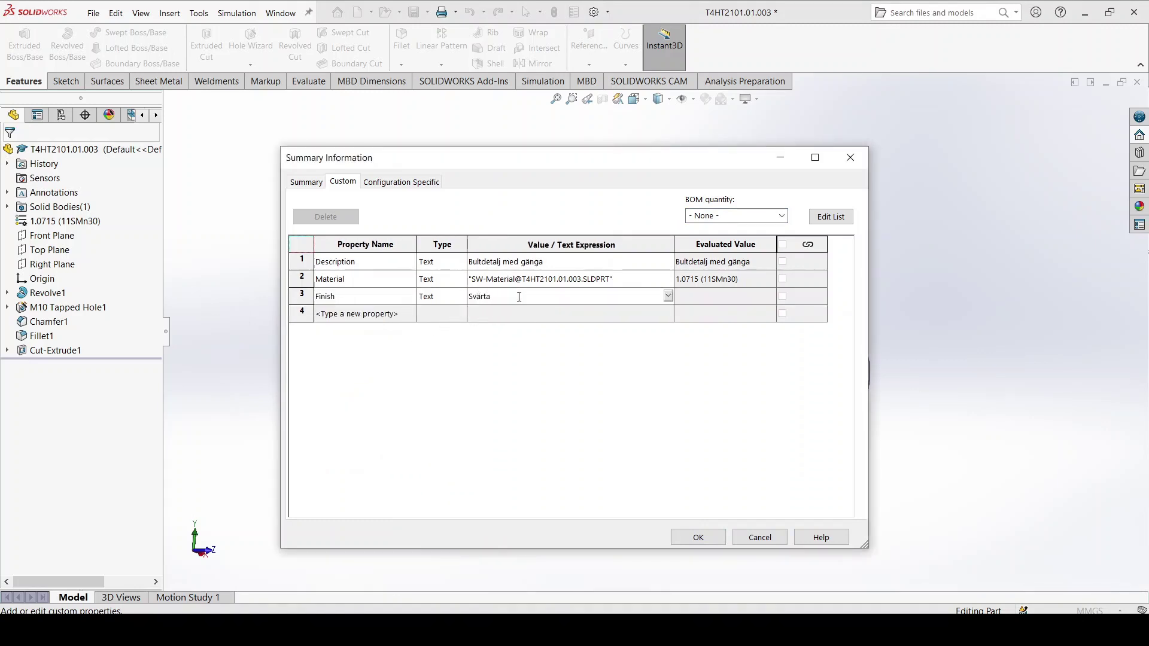
text(s)
key(Return)
- Add a Weight property linked to the part's mass, reading 90.58 g, and close the properties
click(411, 315)
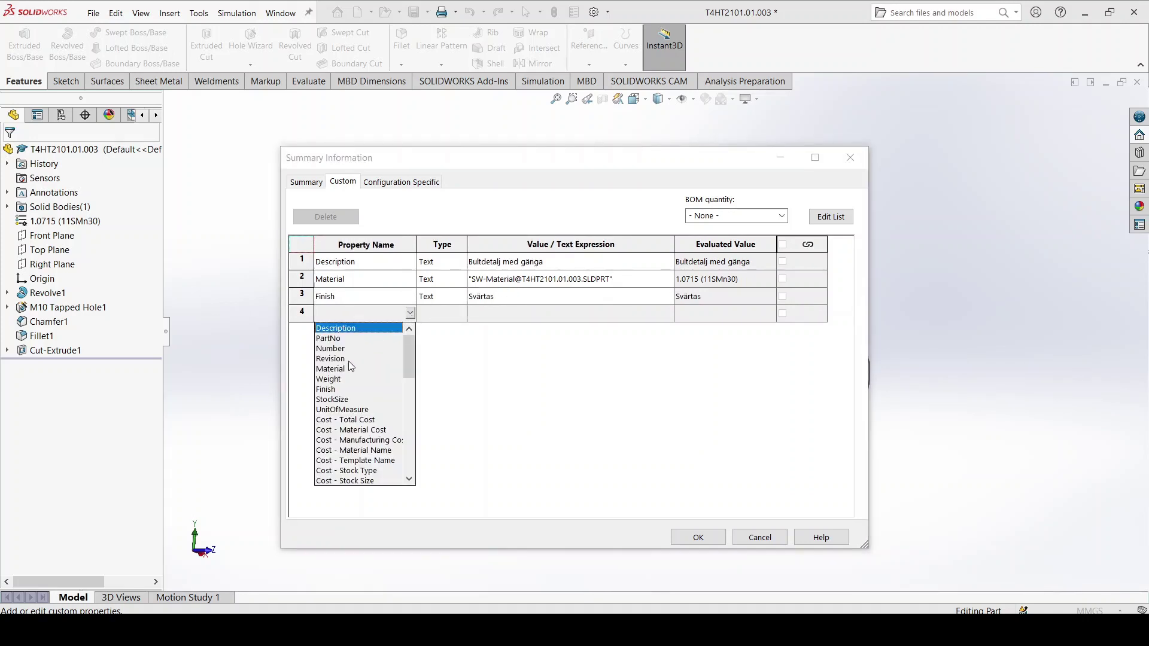
click(349, 382)
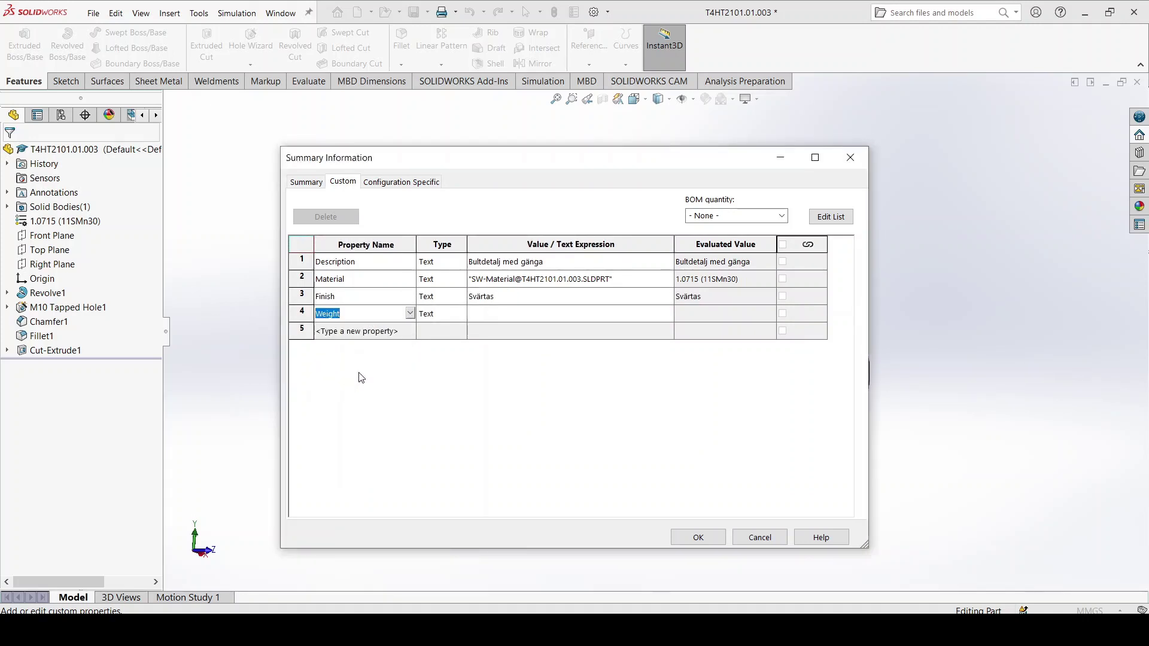
click(672, 317)
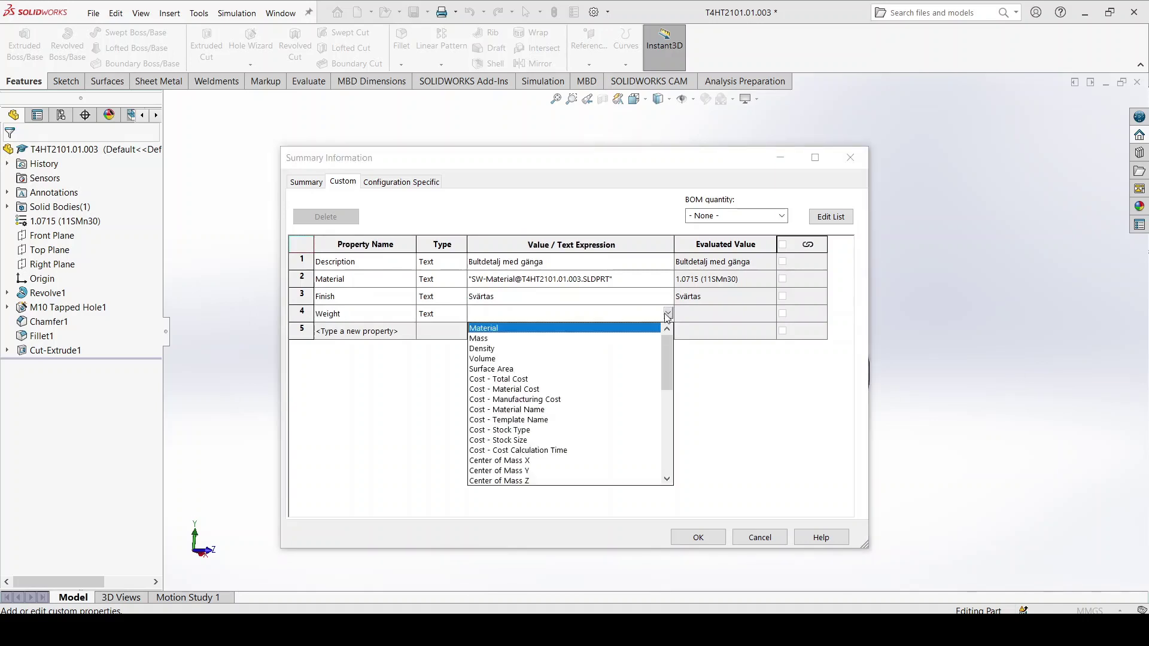
click(513, 338)
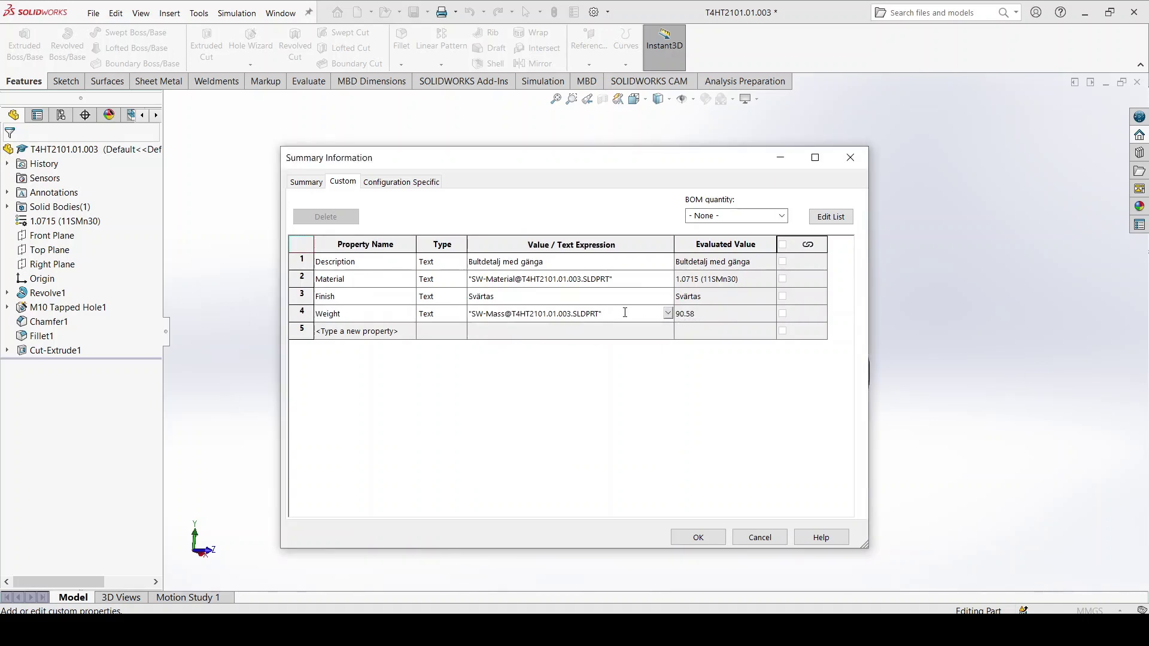
key(Return)
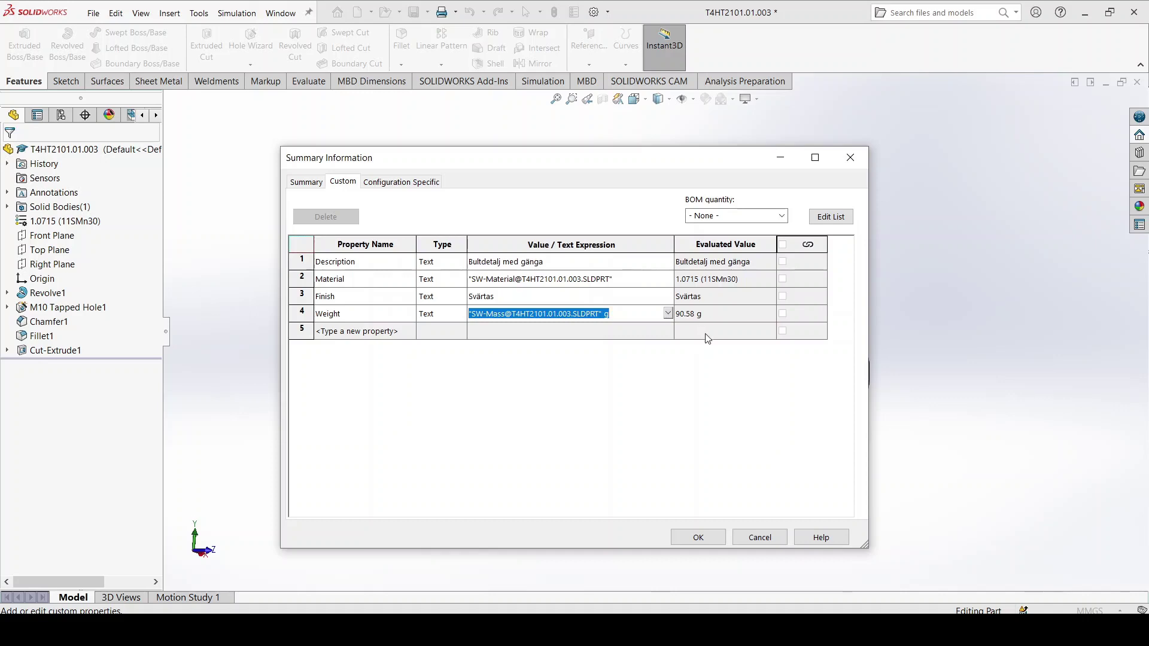
click(704, 537)
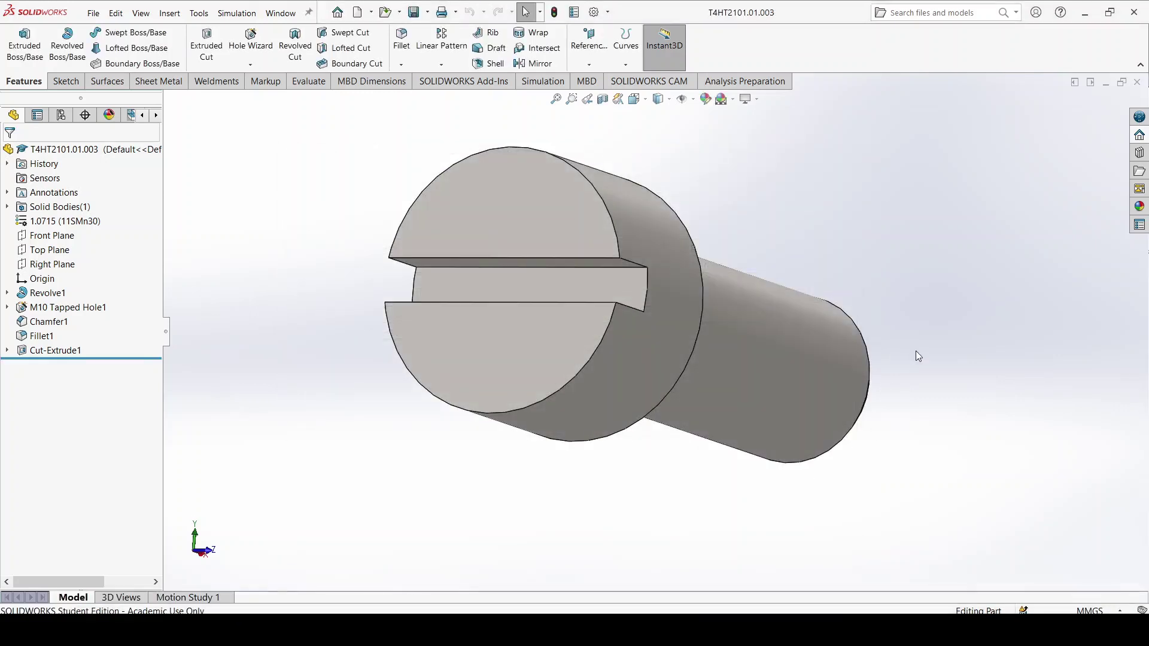
- Switch to the drawing sheet and zoom to check finish Svärtas, material 1.0715 (11SMn30) and weight 90.58 g
click(277, 18)
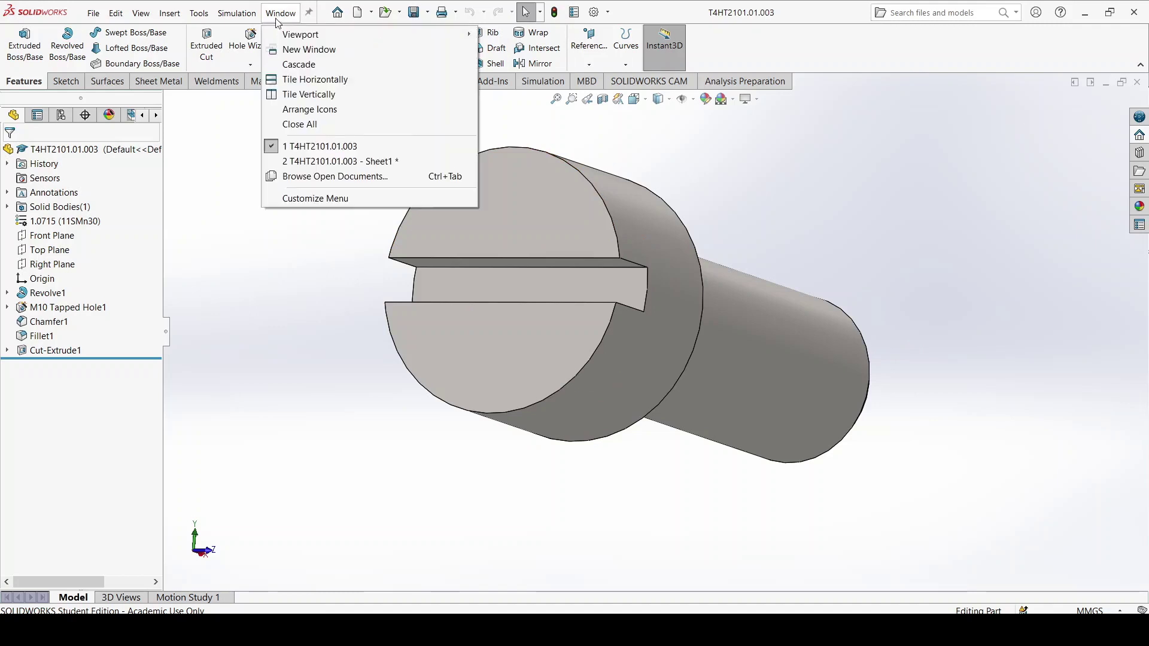
click(326, 162)
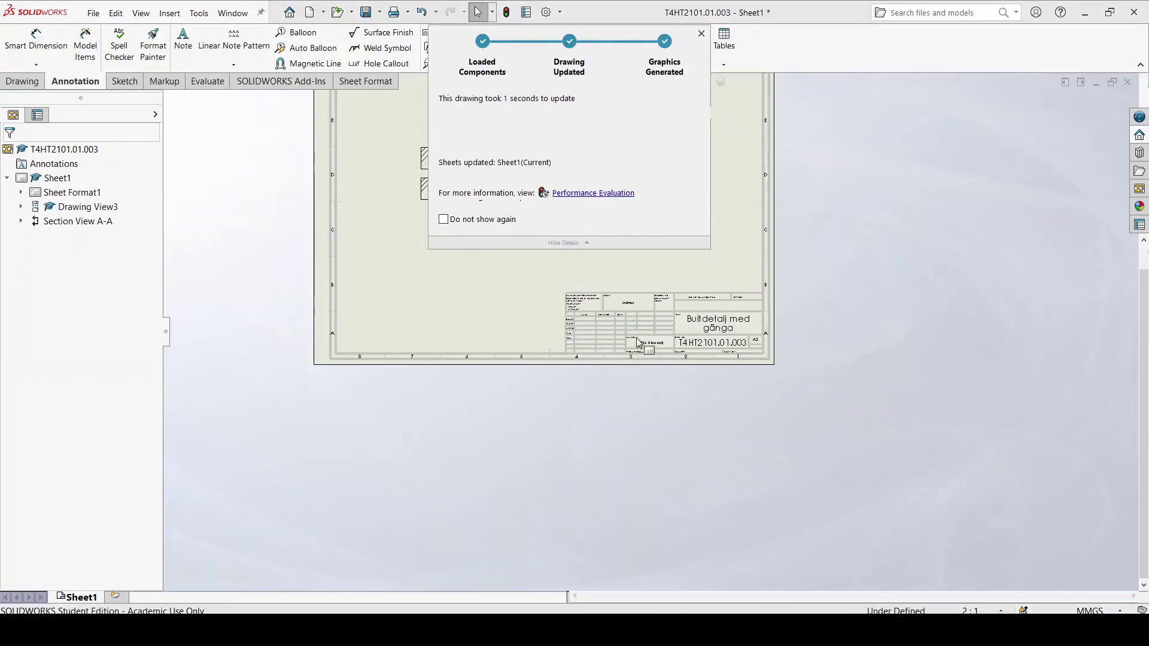
scroll(656, 308, down, 4)
scroll(655, 305, down, 2)
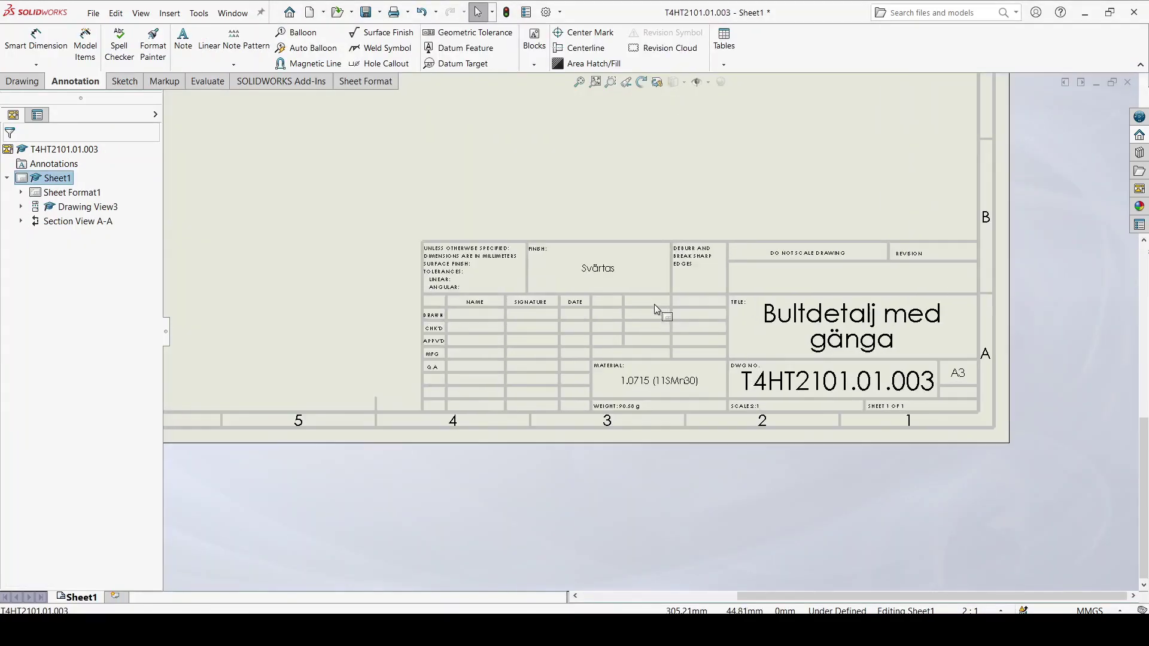
scroll(654, 304, up, 3)
scroll(650, 311, up, 4)
scroll(626, 258, down, 3)
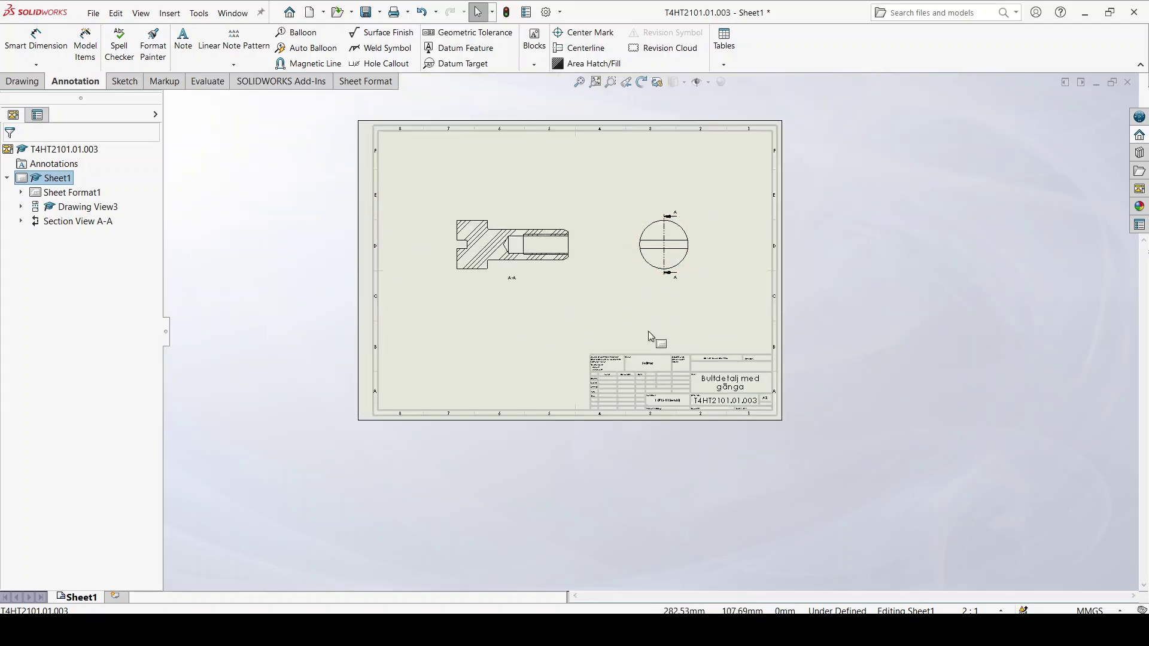
scroll(679, 387, down, 2)
scroll(688, 400, down, 2)
scroll(692, 407, down, 2)
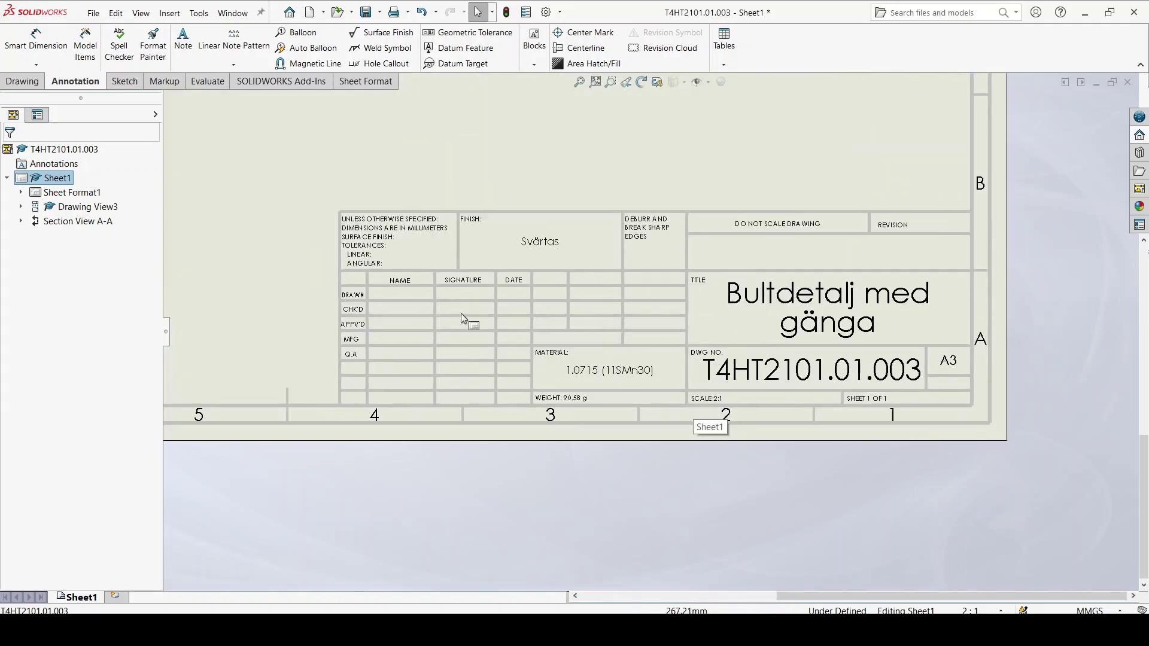
scroll(408, 296, down, 1)
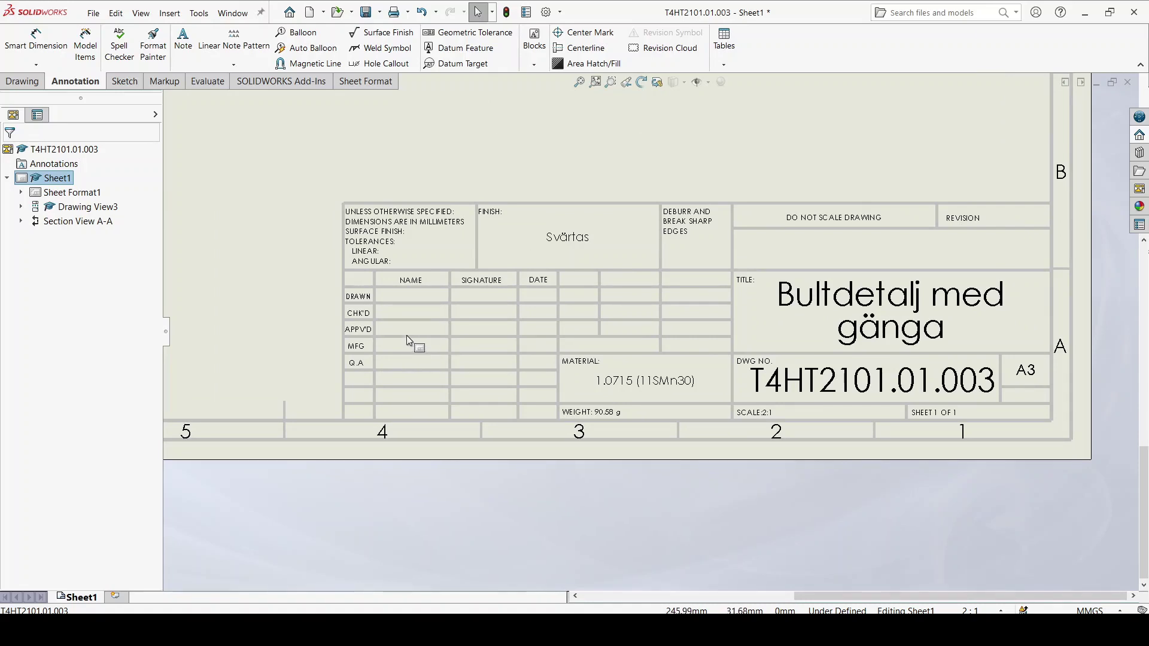
- Enter Edit Sheet Format and inspect the title block's empty name fields
right_click(274, 246)
click(314, 331)
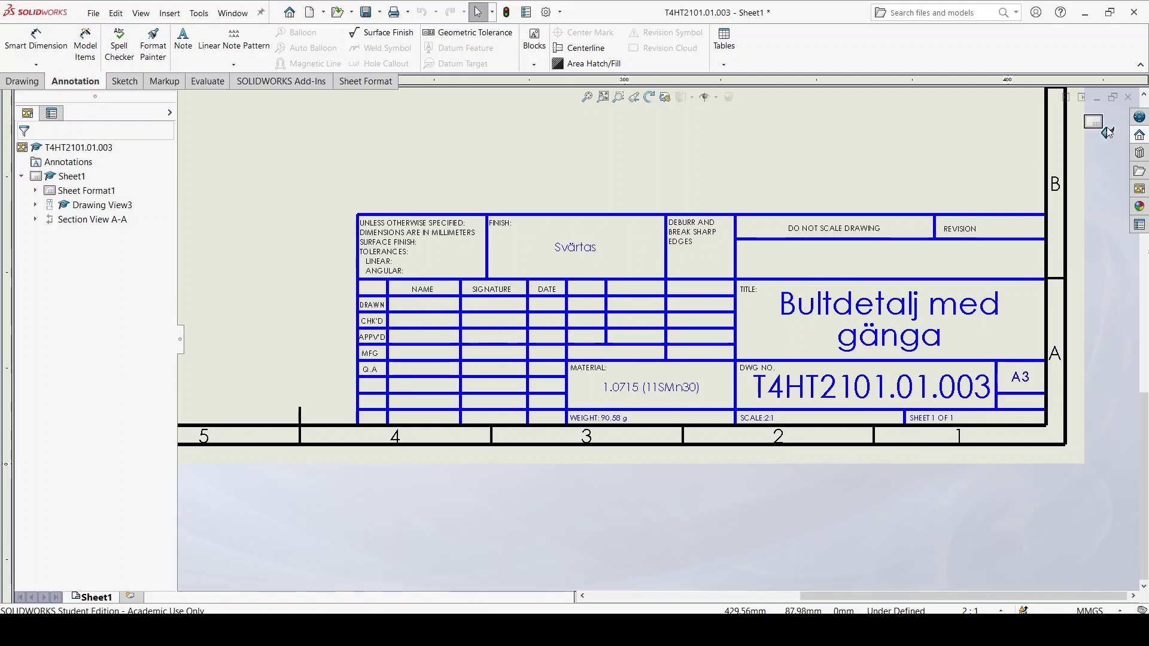
scroll(798, 221, up, 5)
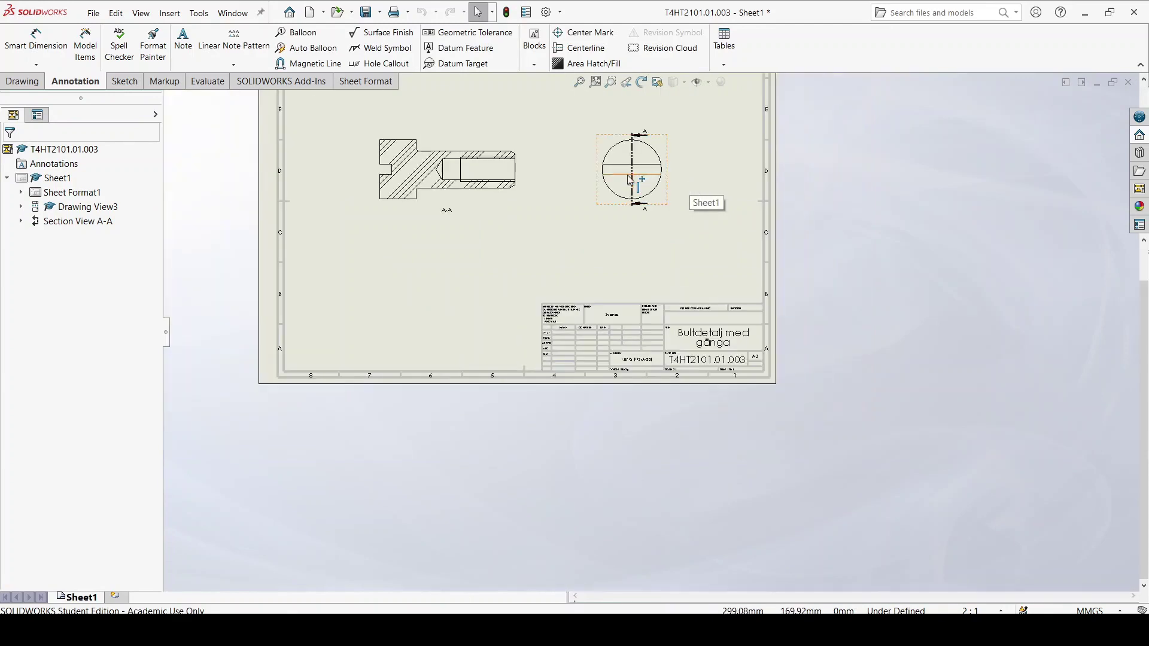
scroll(630, 179, down, 1)
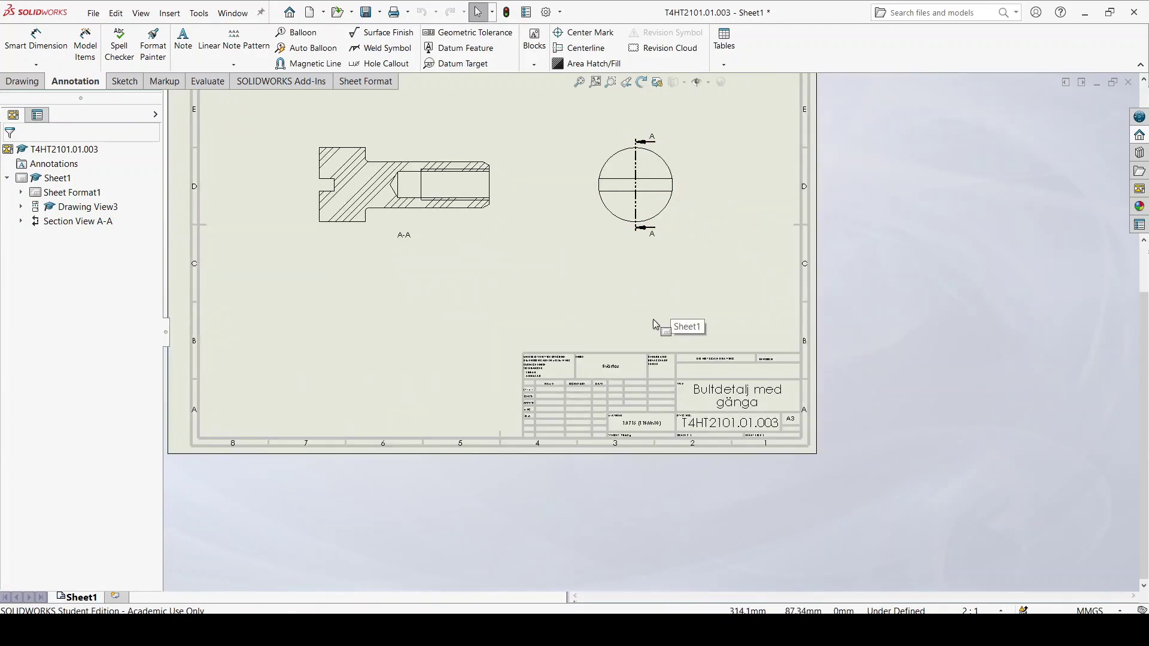
scroll(628, 368, down, 3)
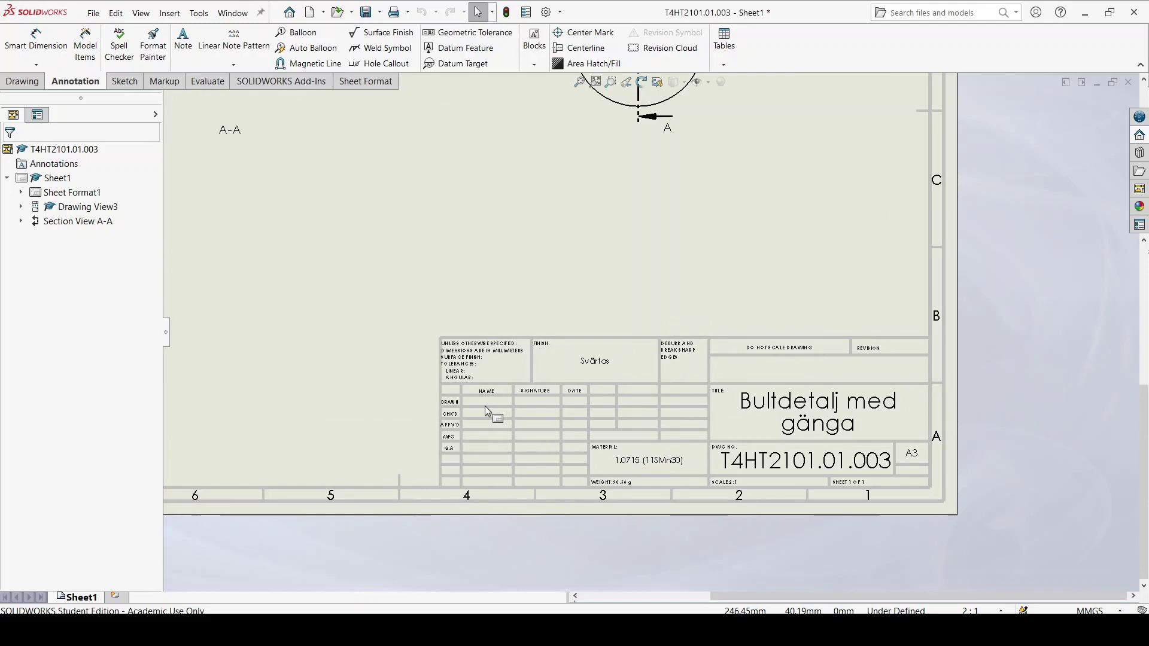
scroll(691, 454, down, 2)
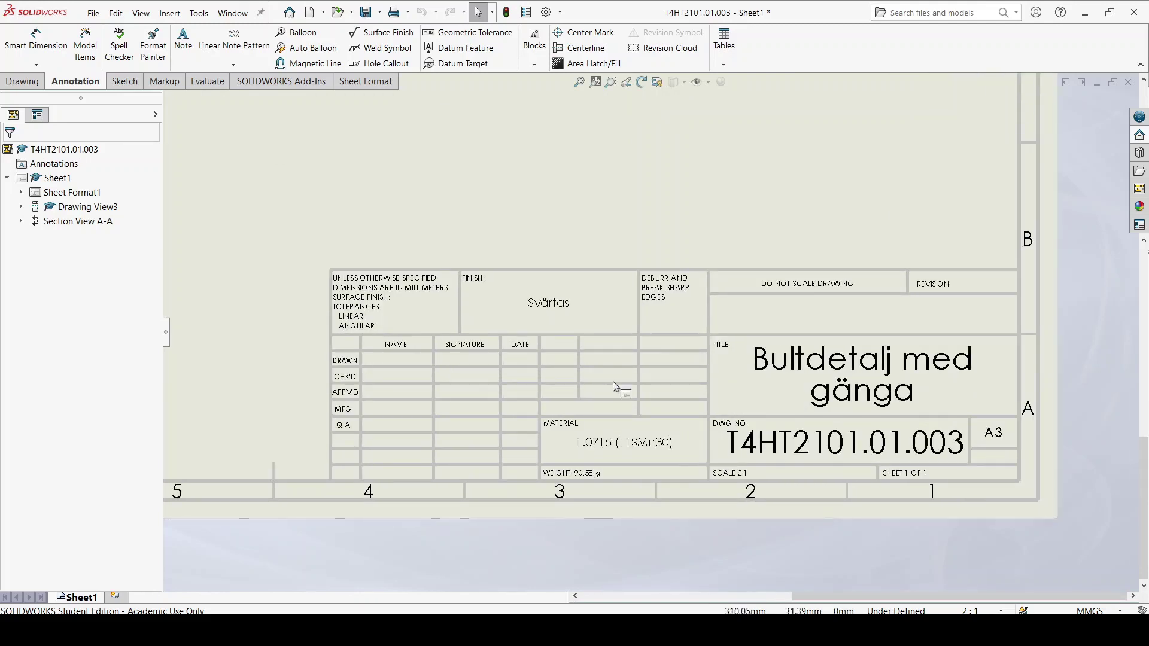
click(93, 13)
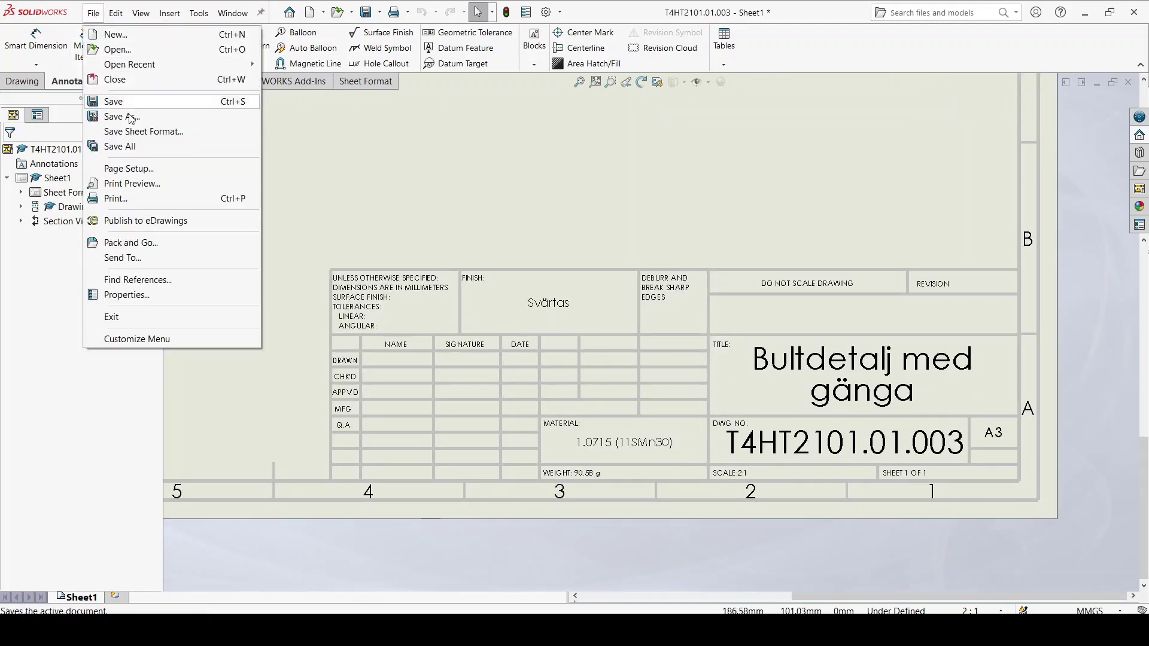
- Add a DrawnBy custom property holding the drafter's name
click(137, 295)
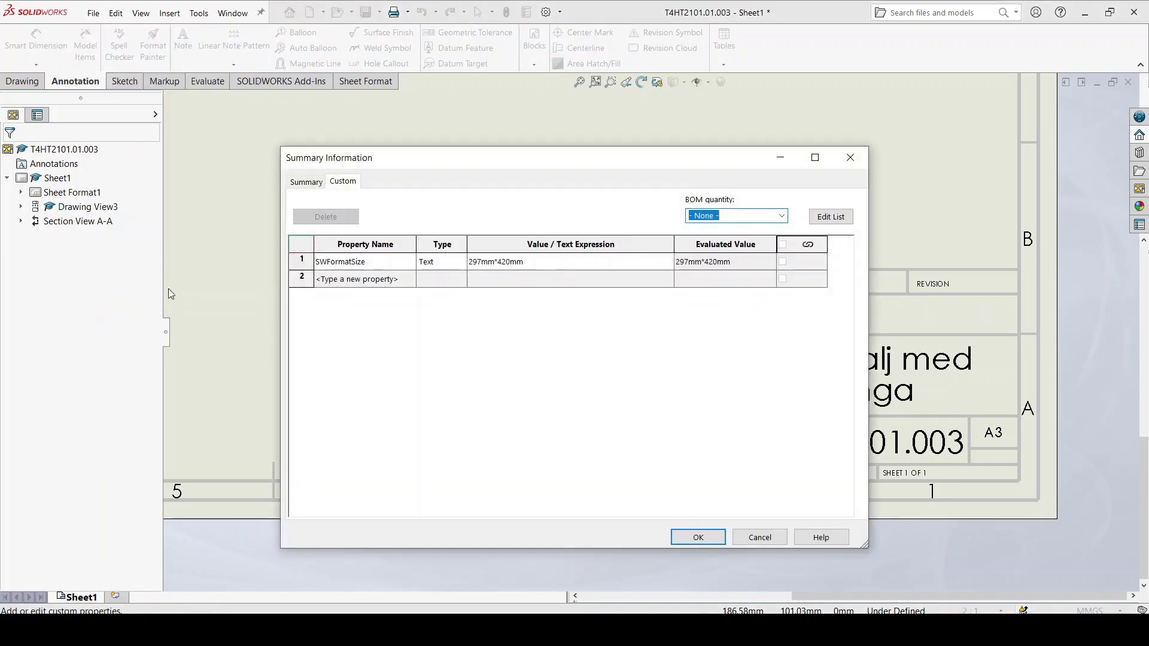
click(410, 279)
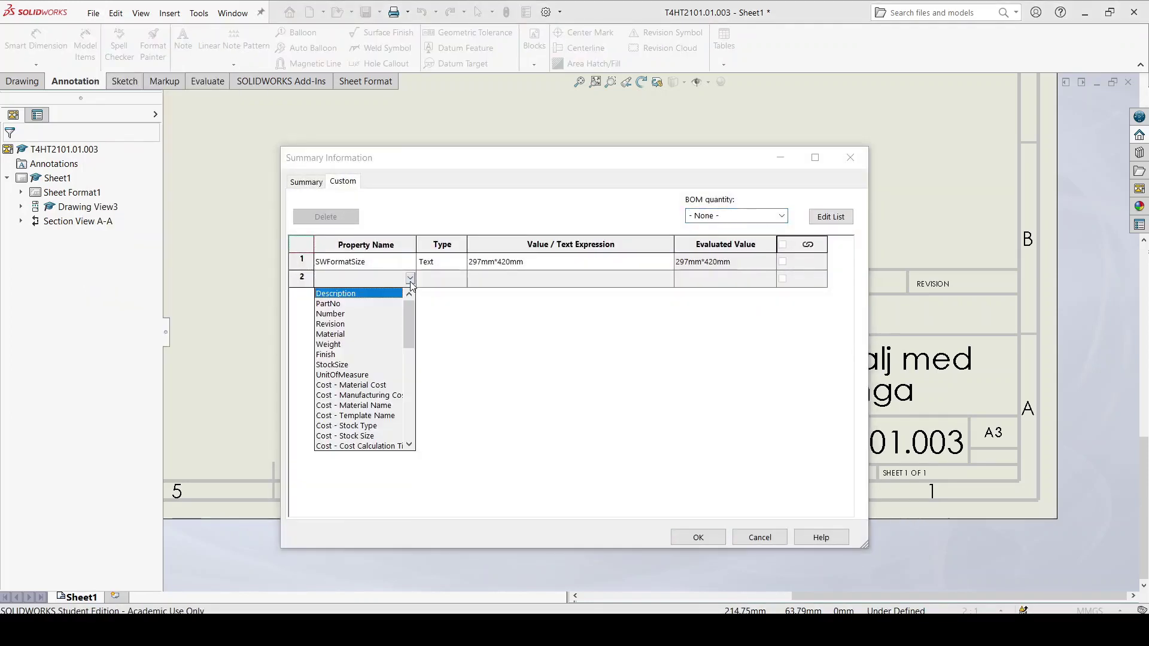
scroll(380, 355, down, 4)
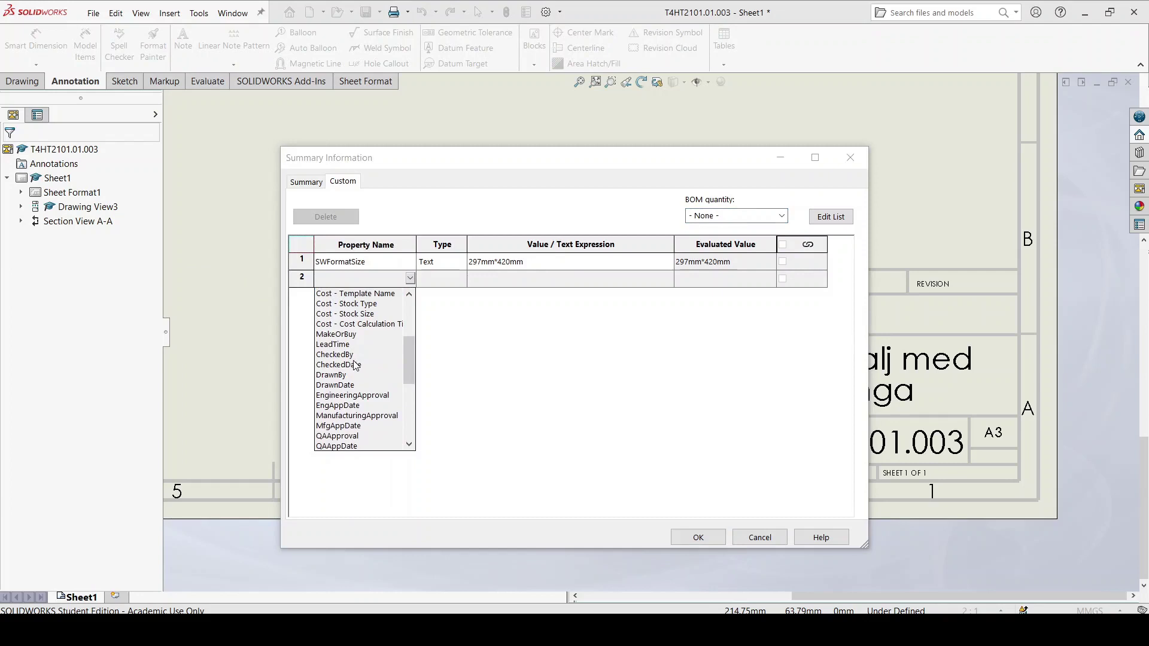
click(348, 374)
click(484, 280)
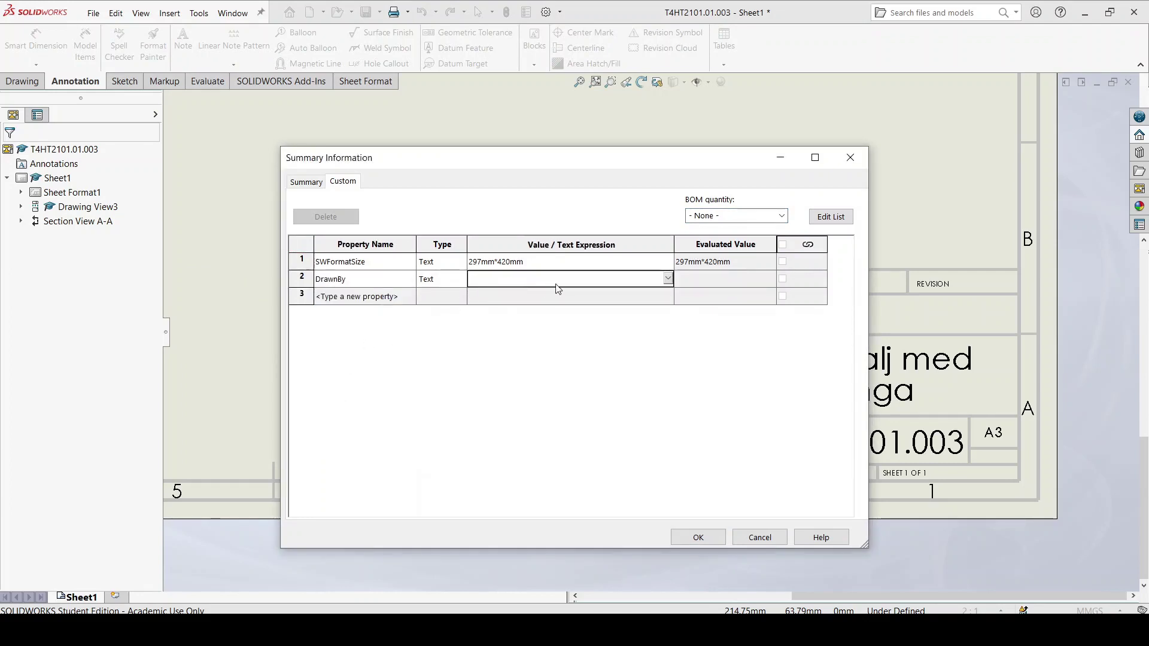
text(JU)
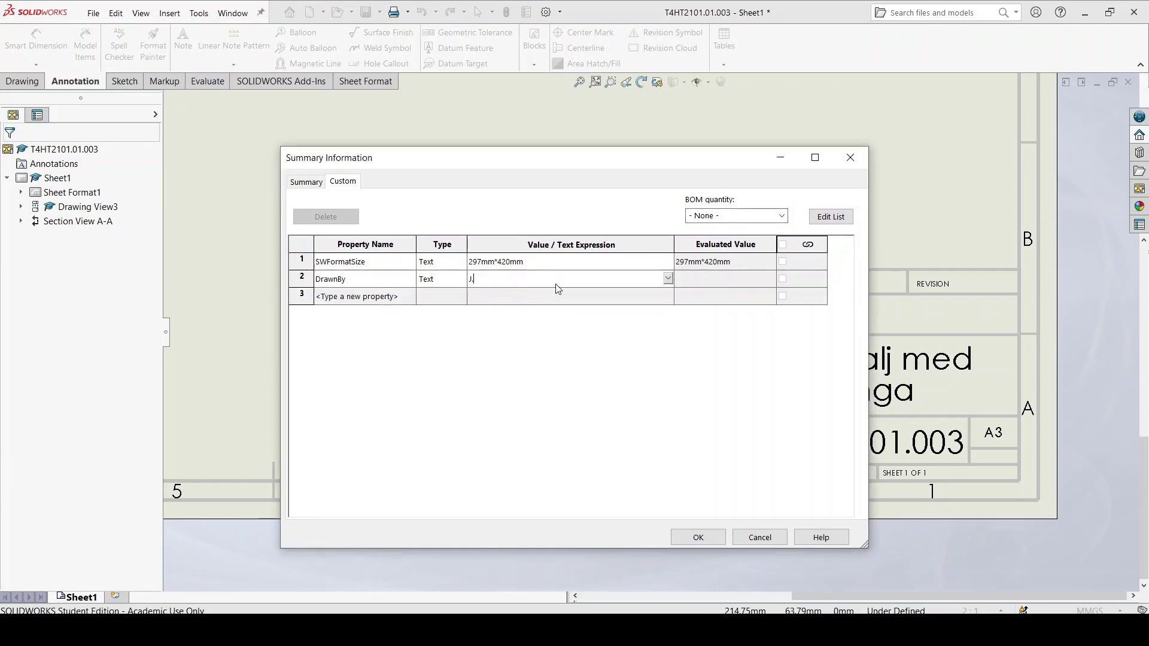
text(paren)
key(Return)
- Add a CheckedBy custom property holding the checker's name
click(416, 302)
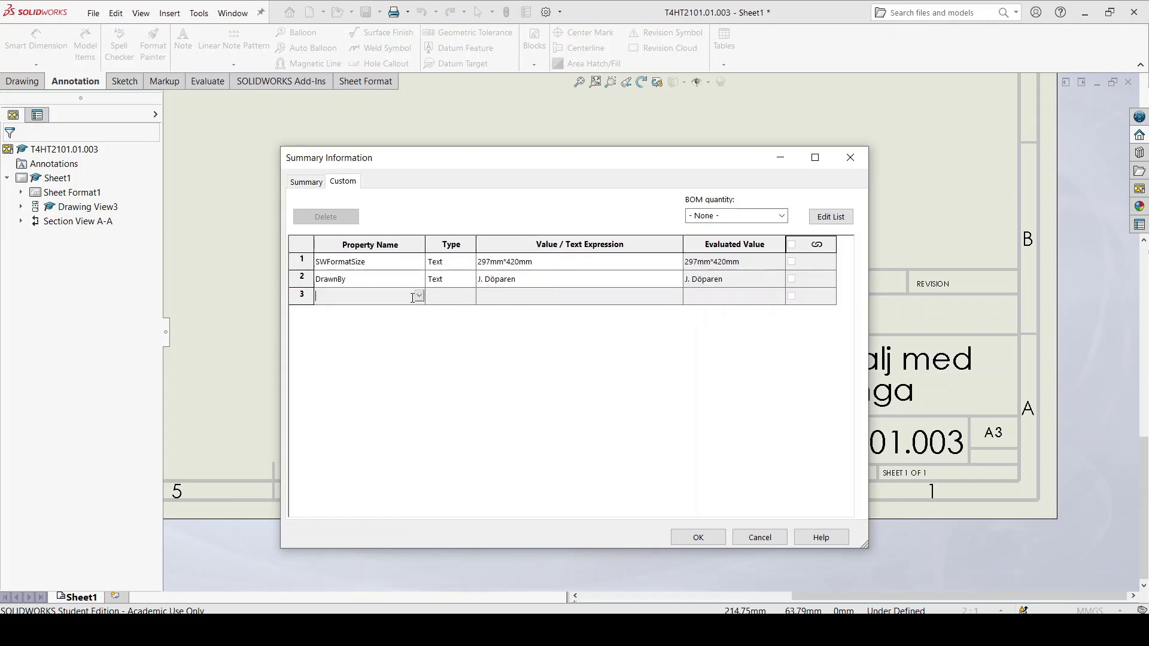
click(418, 297)
drag(419, 336, 423, 397)
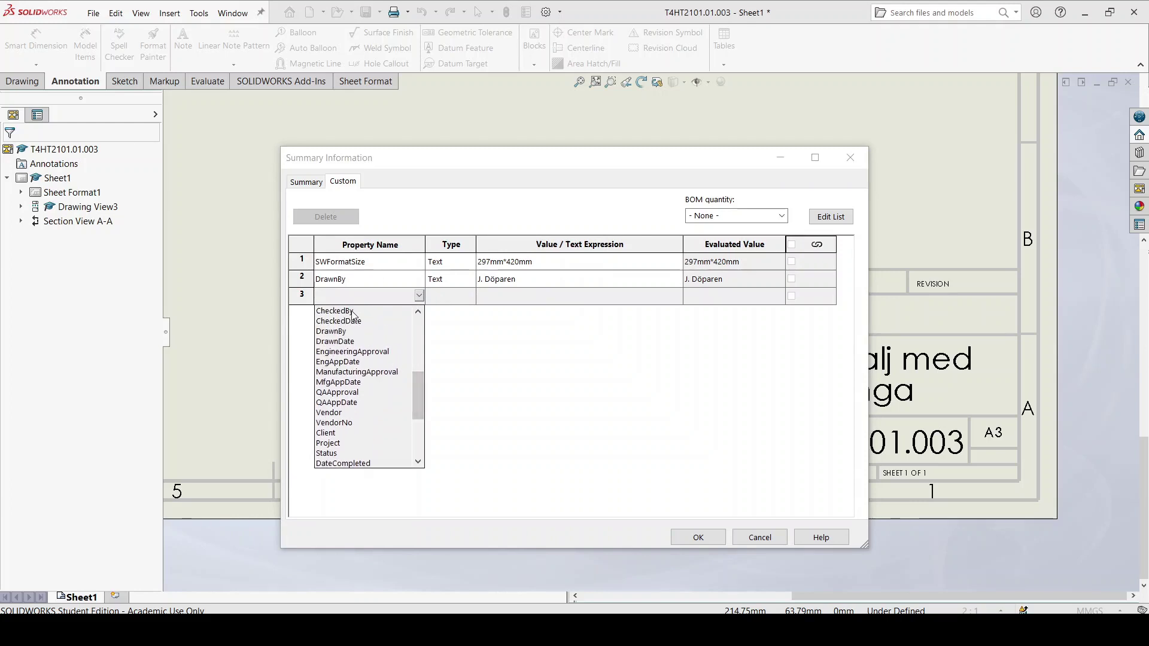
click(353, 316)
click(520, 298)
text(D)
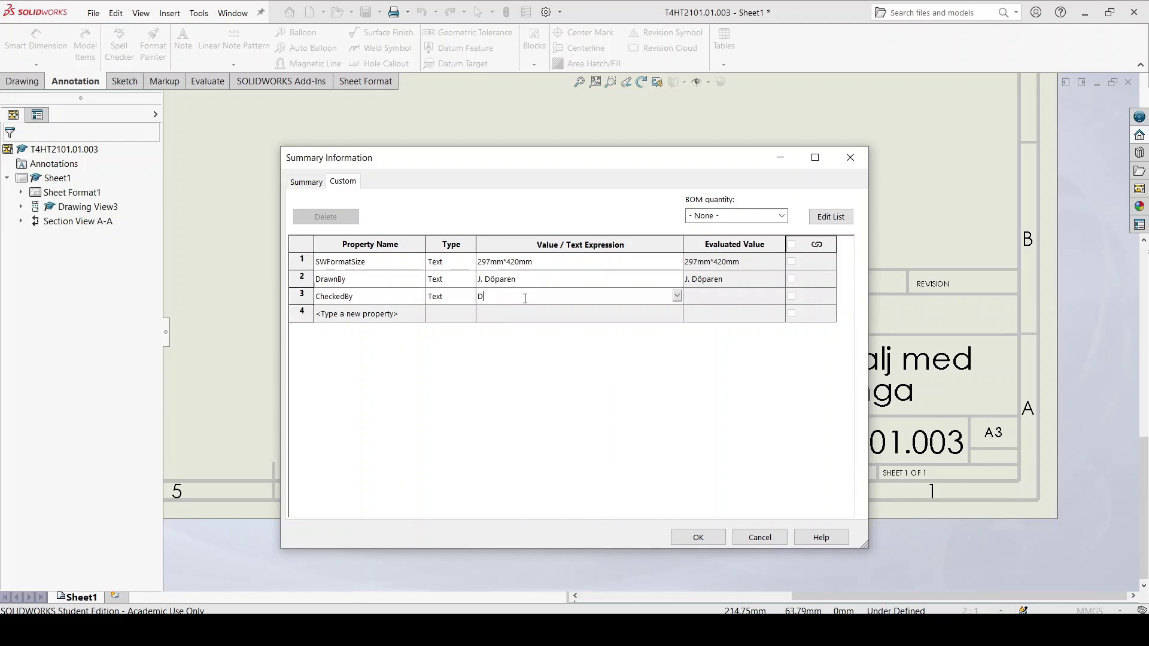
text(. Kristina)
key(Return)
- Add an EngineeringApproval property with the approver's name and close the dialog
click(420, 317)
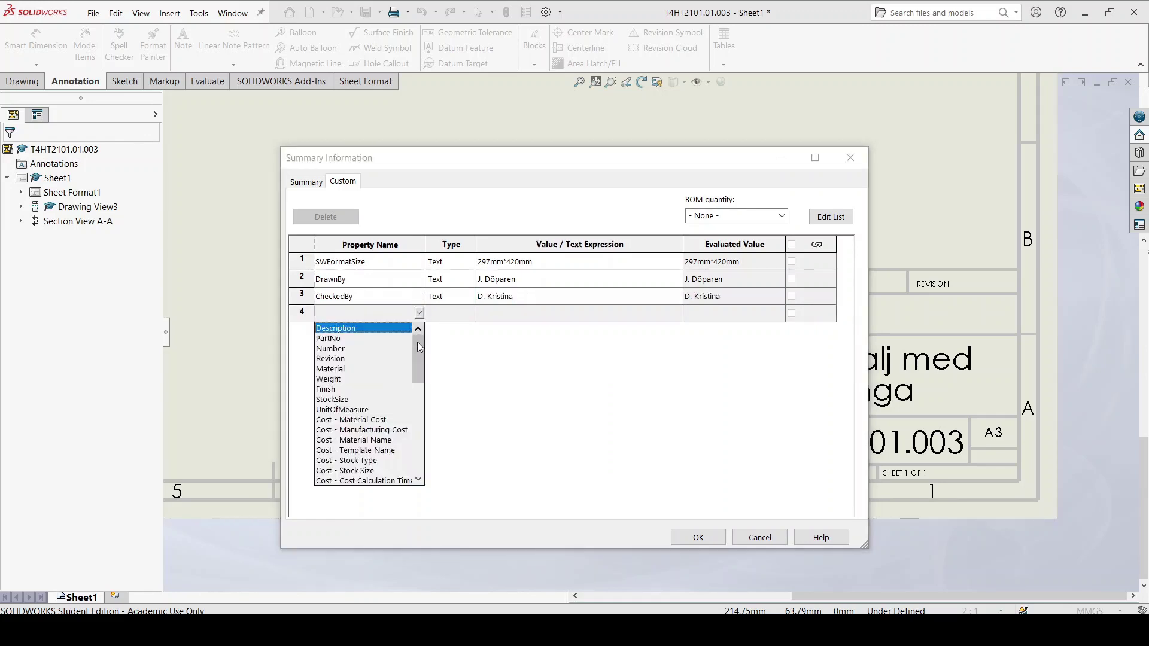
drag(419, 347, 419, 383)
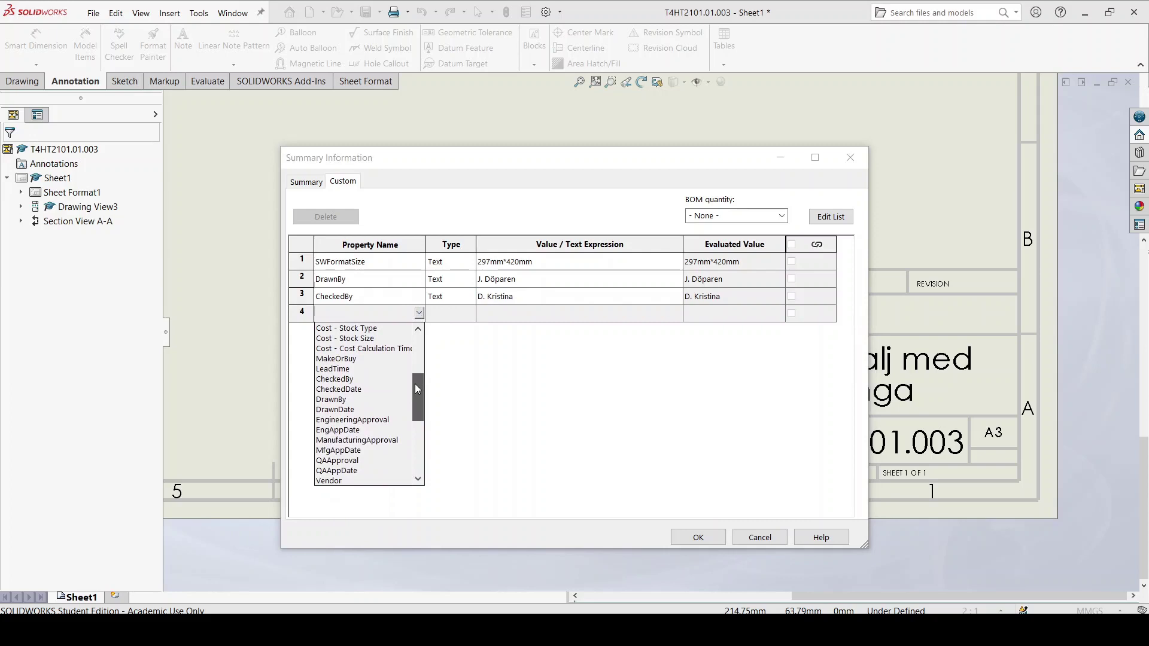
click(363, 420)
click(531, 314)
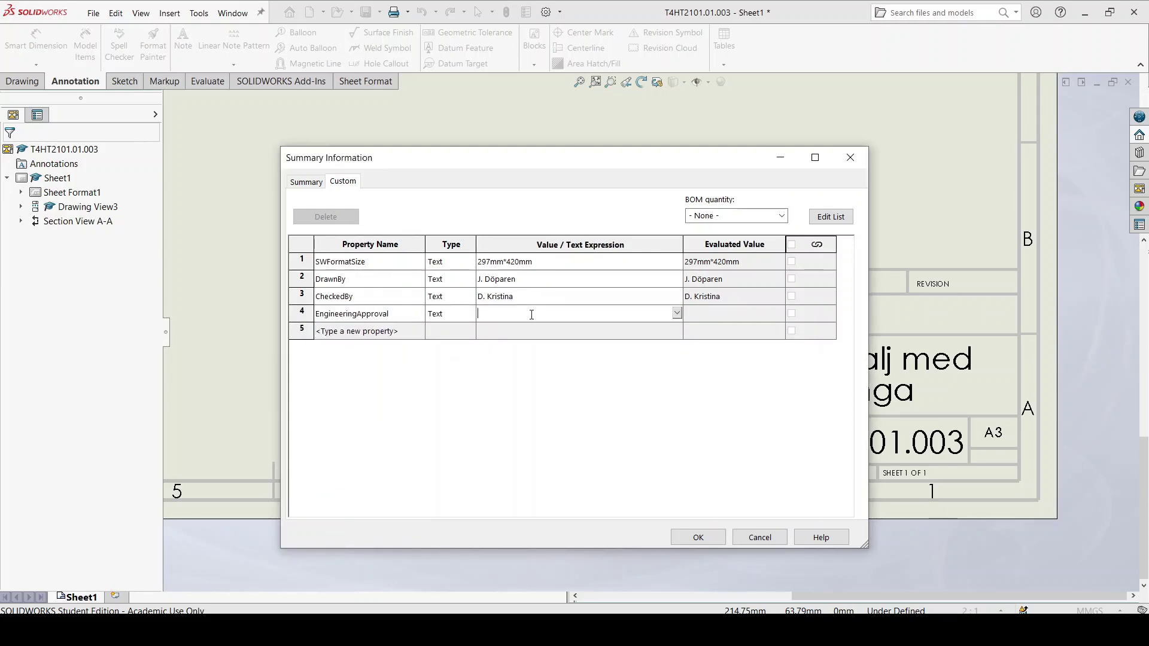
text(M. Gandhi)
key(Return)
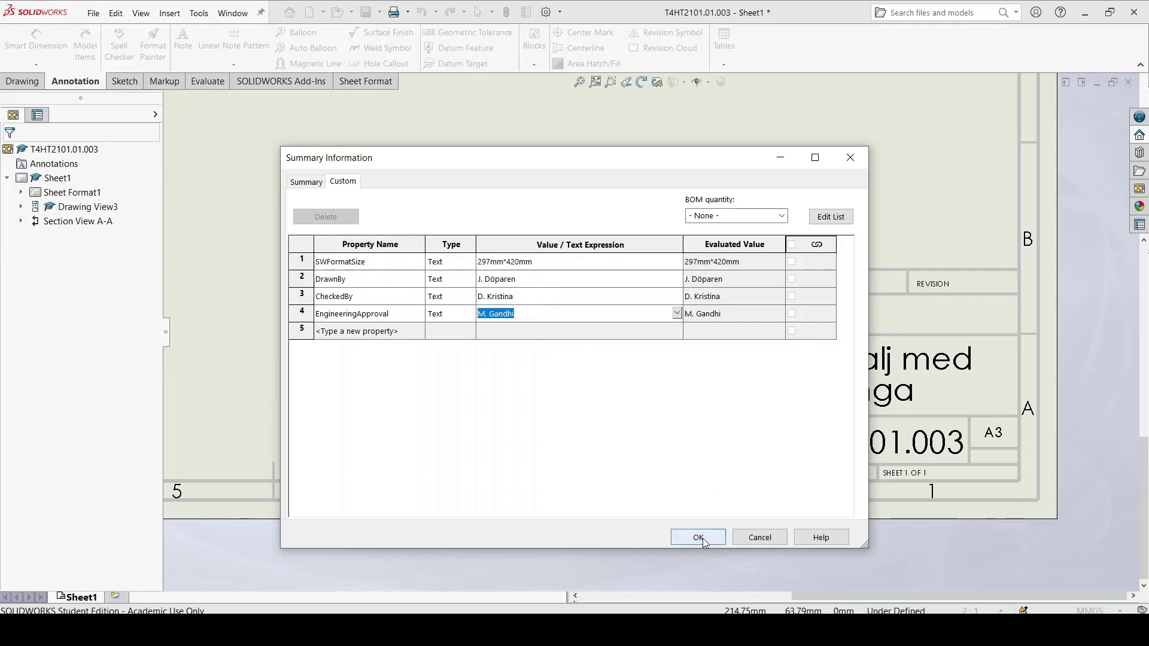
click(698, 536)
scroll(465, 414, down, 1)
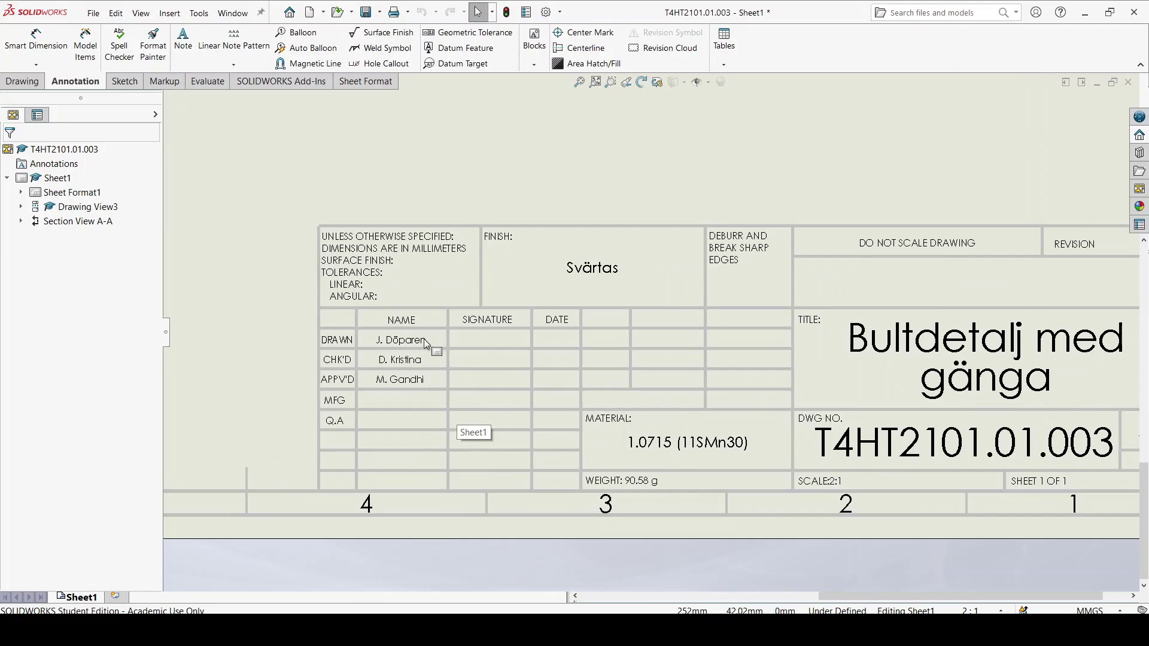
scroll(416, 397, up, 2)
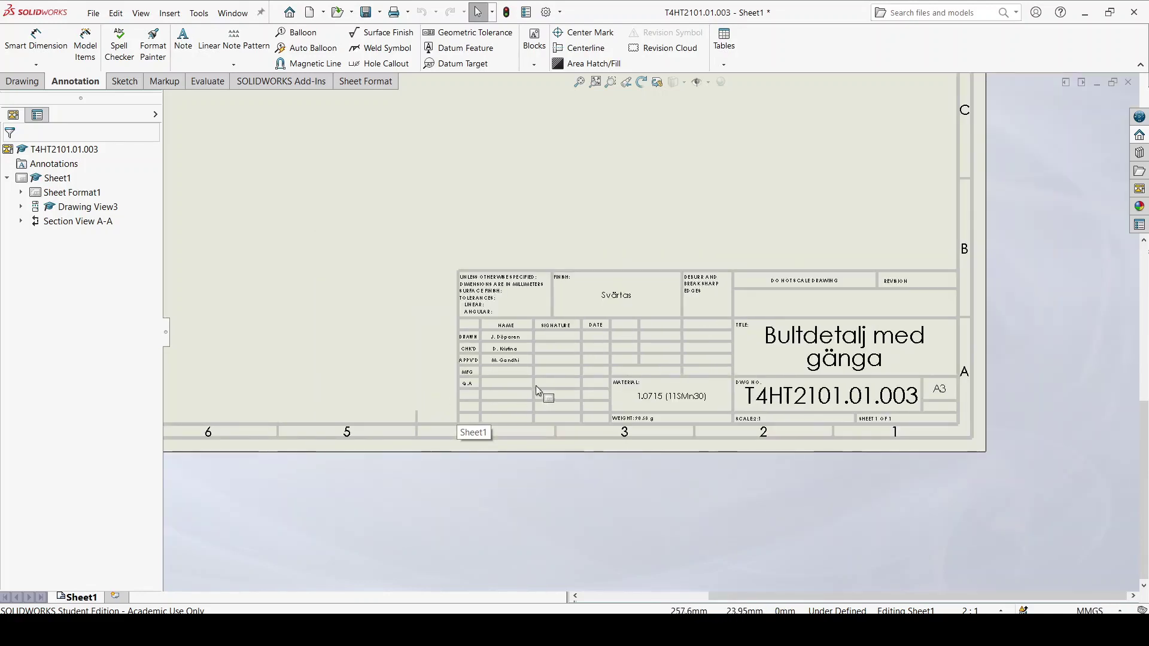